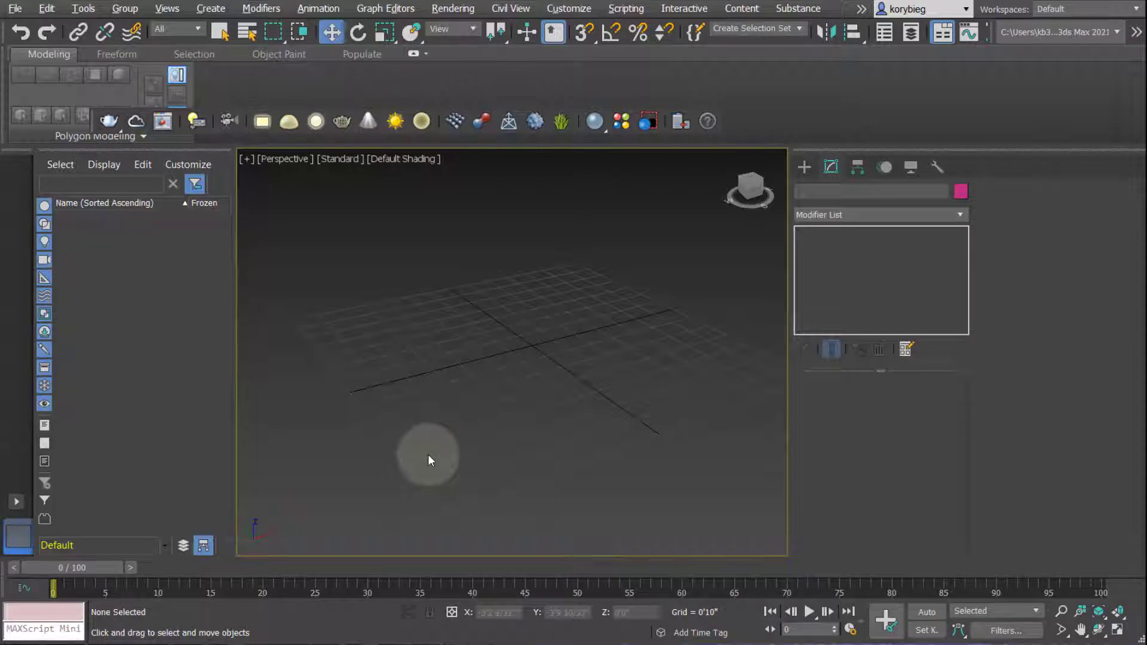
# Step: Drag out a flat plane, Plane001, from the Standard Primitives
pyautogui.keyDown('alt'); pyautogui.moveTo(439, 406); pyautogui.dragTo(512, 392, button='middle'); pyautogui.keyUp('alt')
pyautogui.click(804, 166)
pyautogui.click(909, 333)
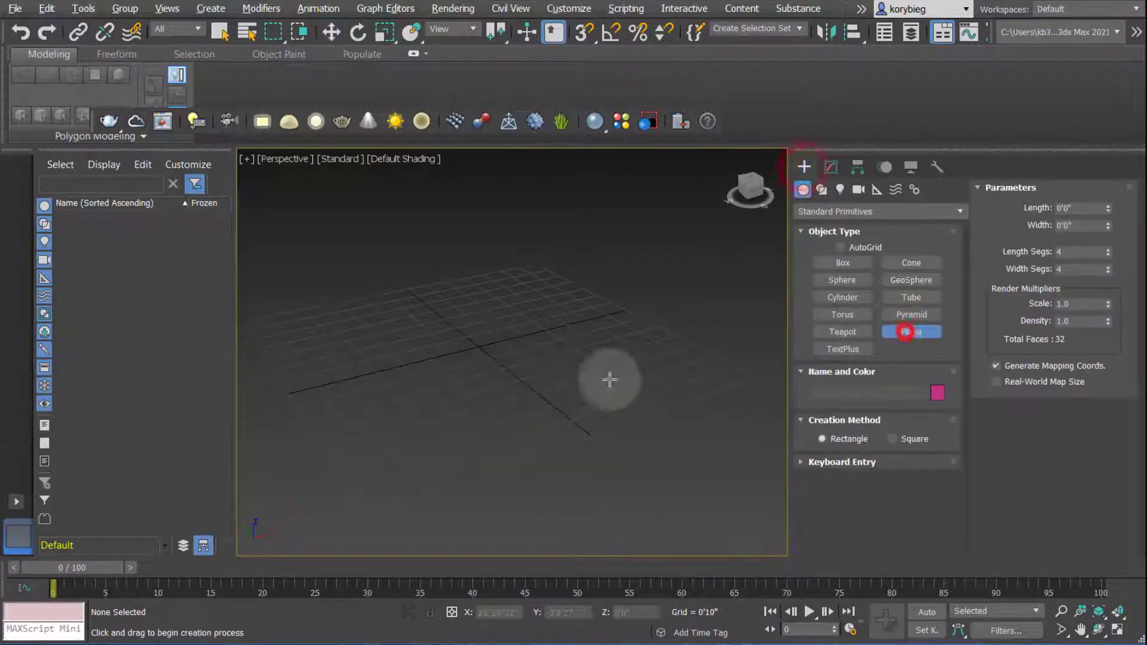
pyautogui.moveTo(566, 276); pyautogui.dragTo(481, 440)
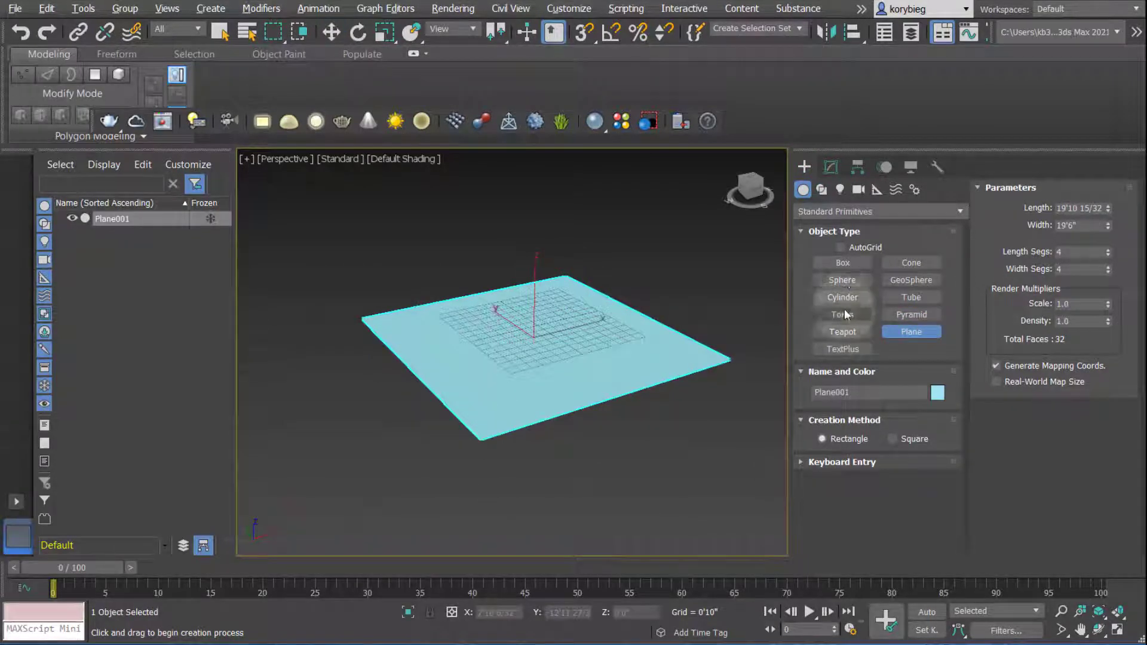
# Step: Place a teapot, Teapot001, on the plane and view it from a low side angle
pyautogui.click(844, 333)
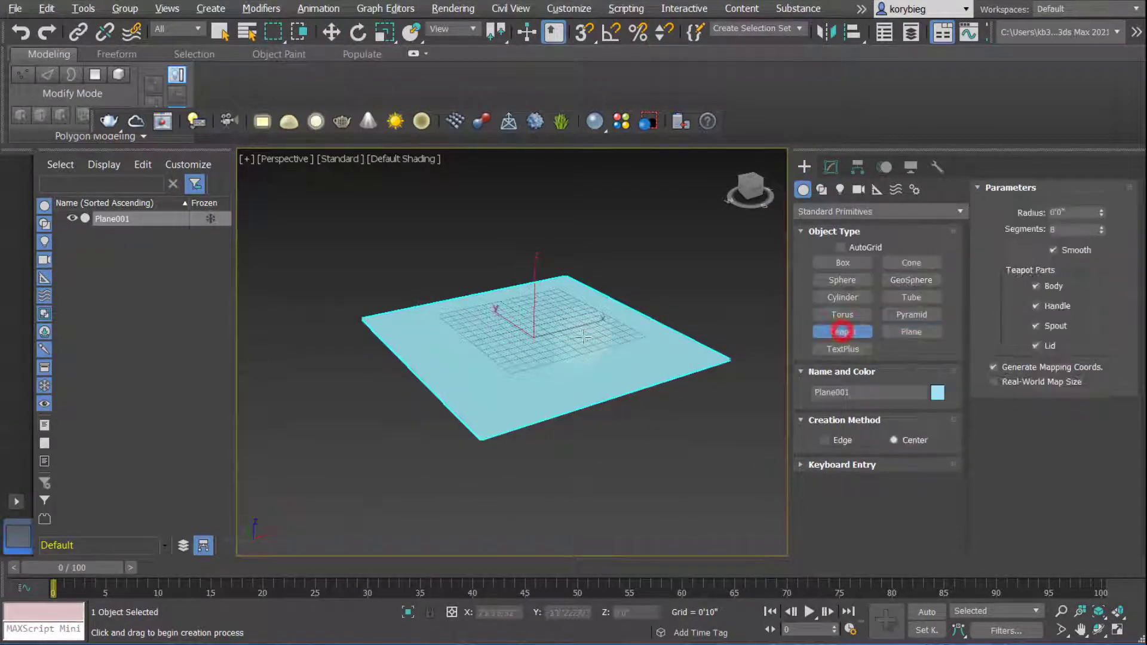
pyautogui.moveTo(546, 316); pyautogui.dragTo(541, 320)
pyautogui.scroll(10, 542, 318)
pyautogui.keyDown('alt'); pyautogui.moveTo(541, 318); pyautogui.dragTo(497, 346, button='middle'); pyautogui.keyUp('alt')
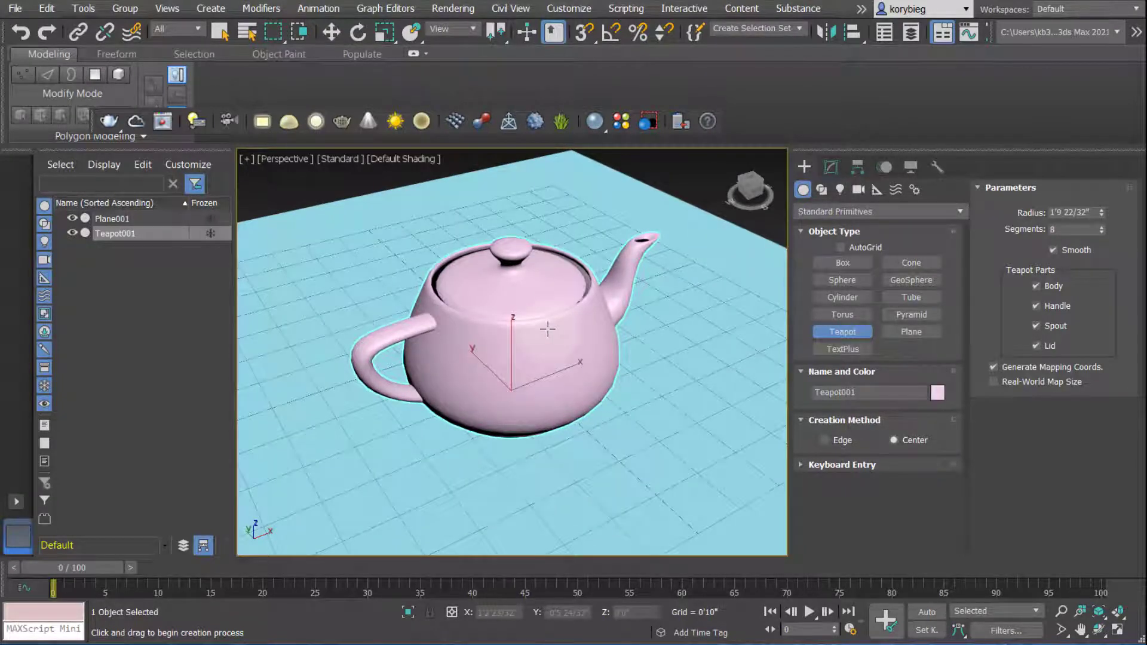
# Step: Change Teapot001's object colour to purple, after first trying cyan
pyautogui.click(830, 169)
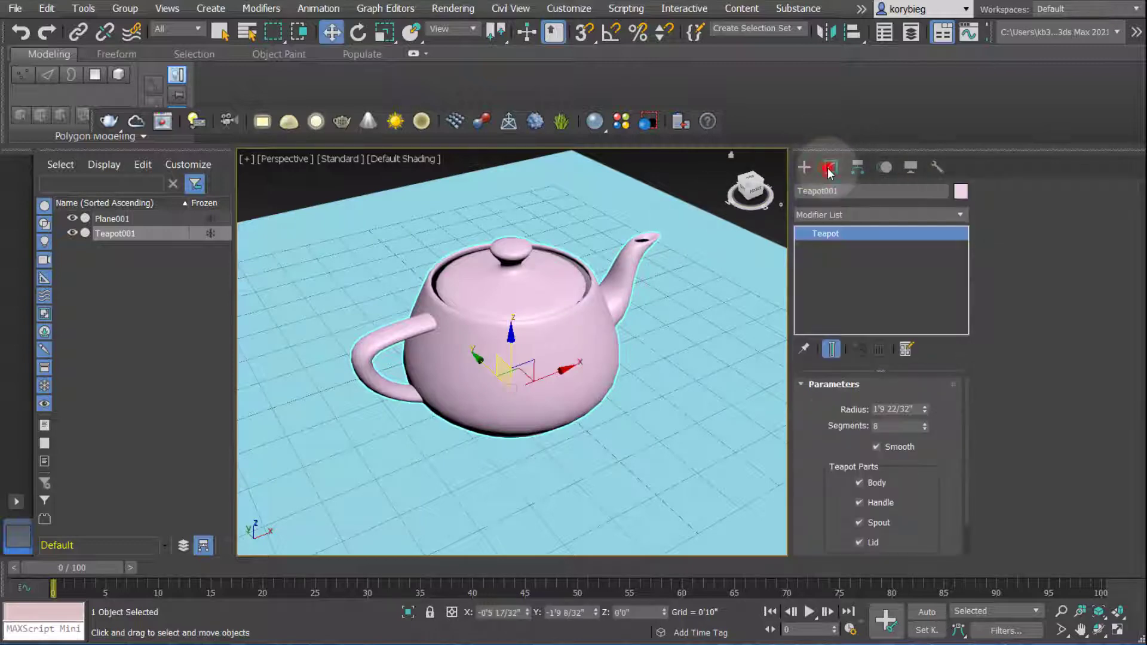
pyautogui.click(961, 193)
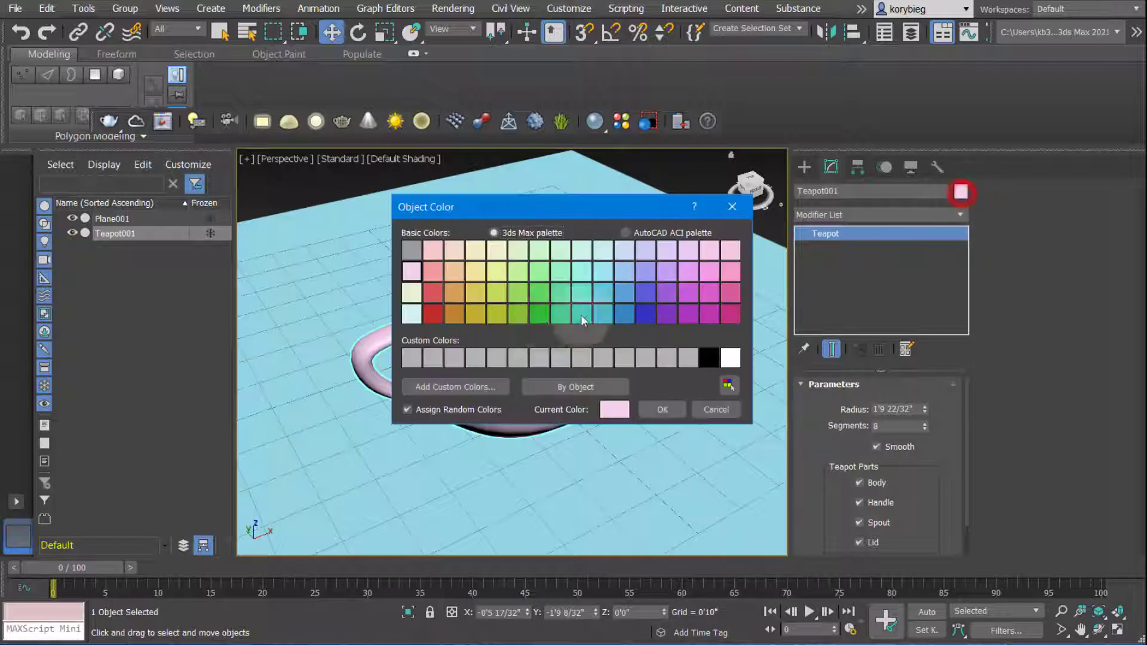
pyautogui.click(583, 273)
pyautogui.click(662, 409)
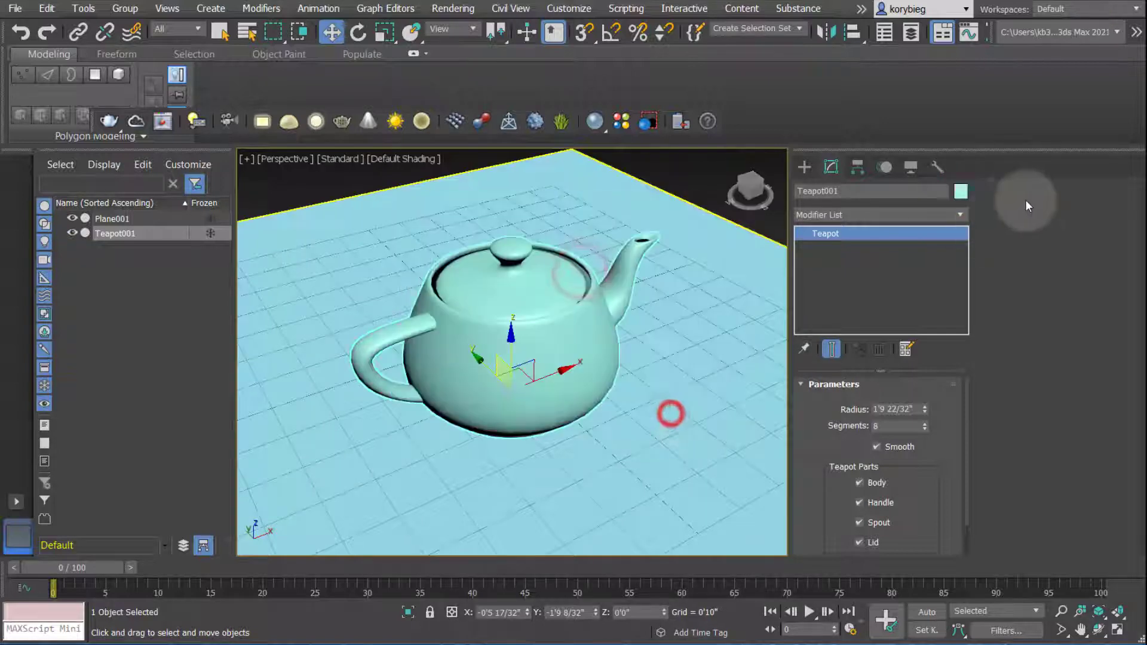
pyautogui.click(962, 193)
pyautogui.click(671, 294)
pyautogui.click(676, 405)
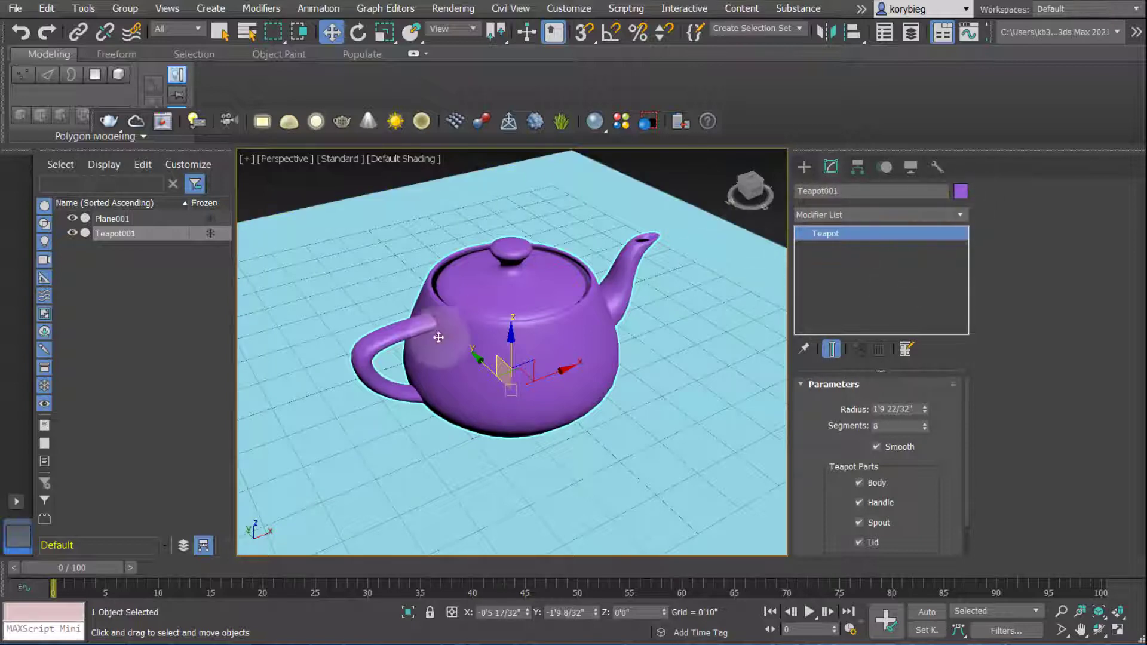
# Step: Show the teapot's Modifier List and scroll down toward the UVW modifiers
pyautogui.click(959, 215)
pyautogui.scroll(-10, 859, 508)
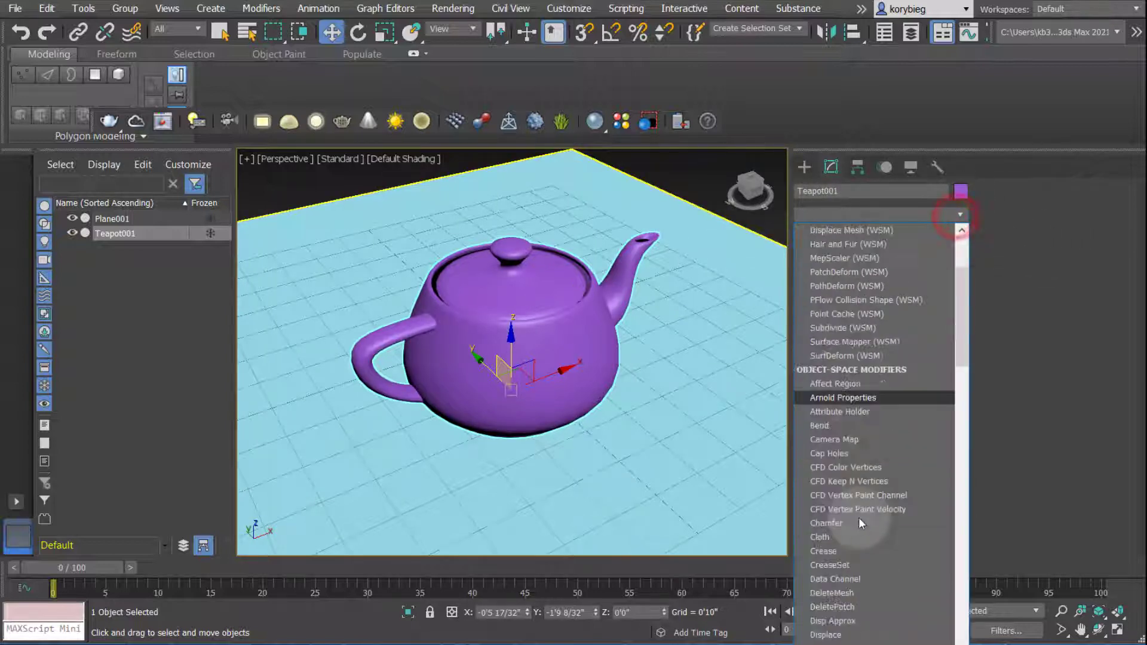
pyautogui.scroll(-15, 849, 478)
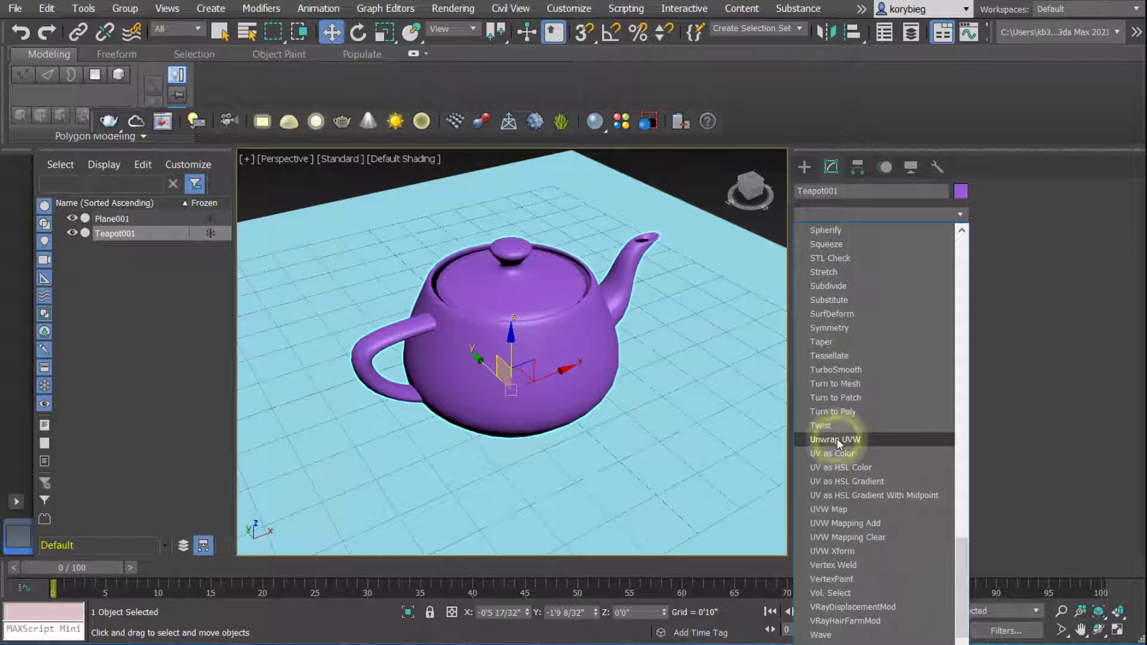
# Step: Add a UVW Map modifier to the teapot
pyautogui.click(839, 511)
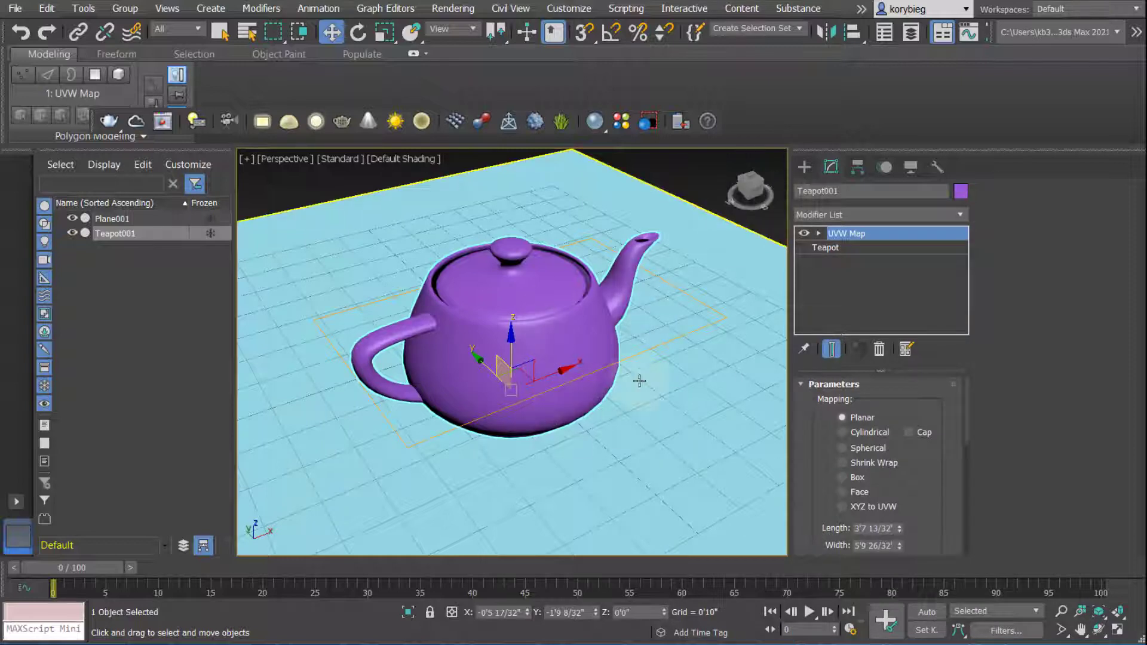
pyautogui.keyDown('alt'); pyautogui.moveTo(640, 380); pyautogui.dragTo(642, 352, button='middle'); pyautogui.keyUp('alt')
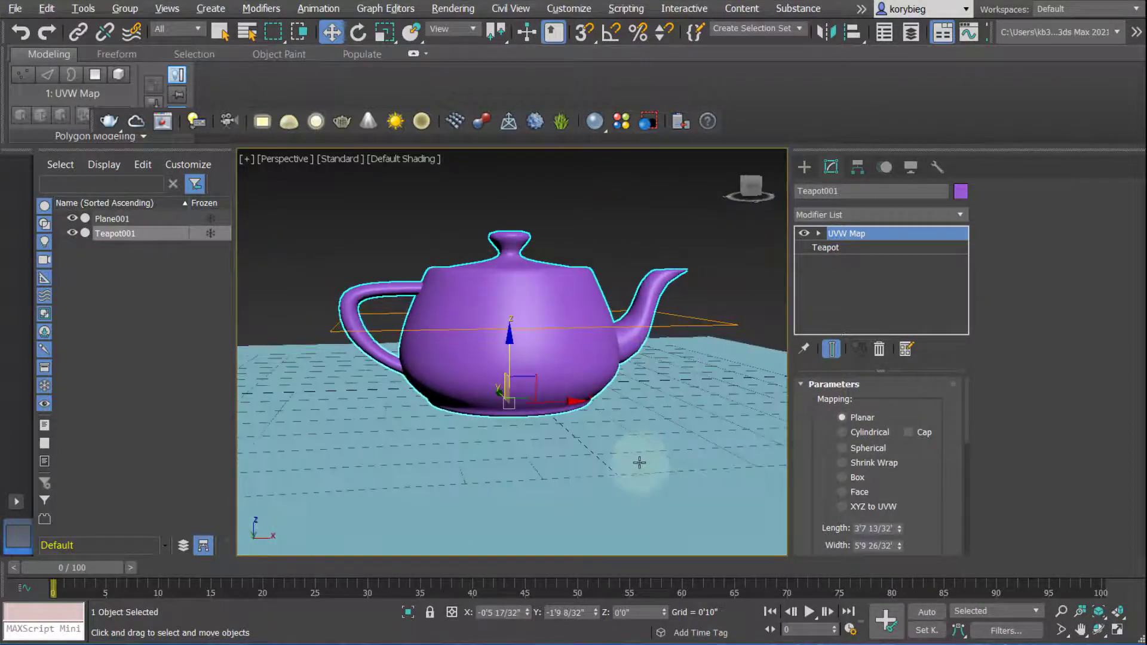
pyautogui.keyDown('alt'); pyautogui.moveTo(543, 368); pyautogui.dragTo(565, 359, button='middle'); pyautogui.keyUp('alt')
pyautogui.keyDown('alt'); pyautogui.moveTo(535, 303); pyautogui.dragTo(700, 405, button='middle'); pyautogui.keyUp('alt')
# Step: Set the teapot's UVW mapping to Box, leaving U, V and W tiling at 1.0
pyautogui.click(842, 477)
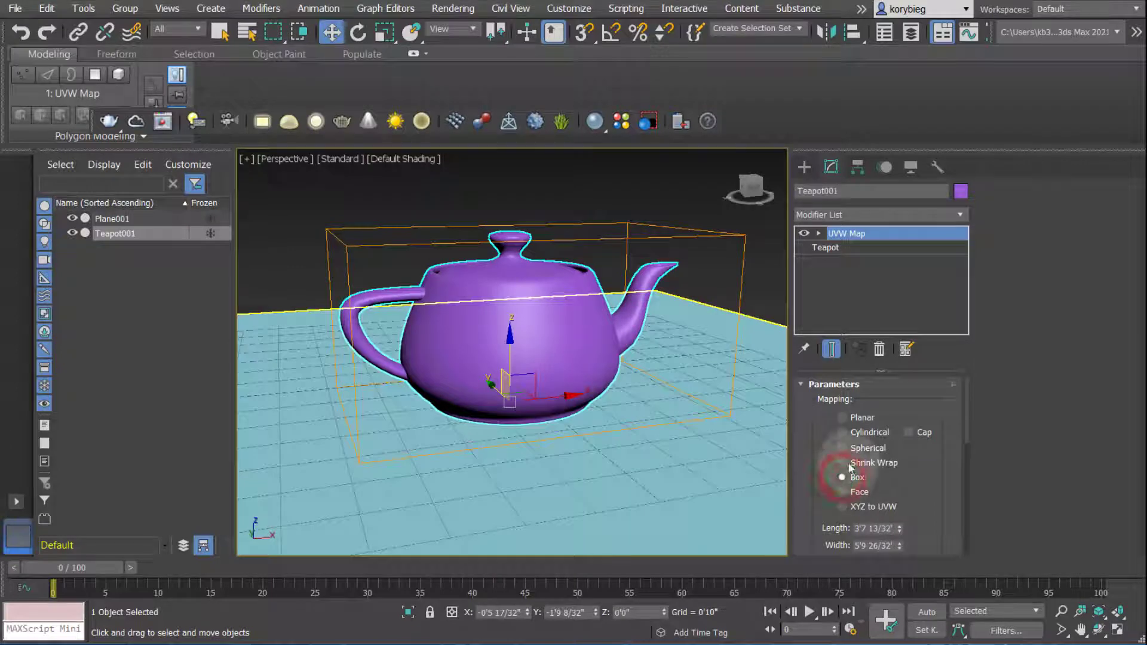
pyautogui.hotkey('shift', 'z')
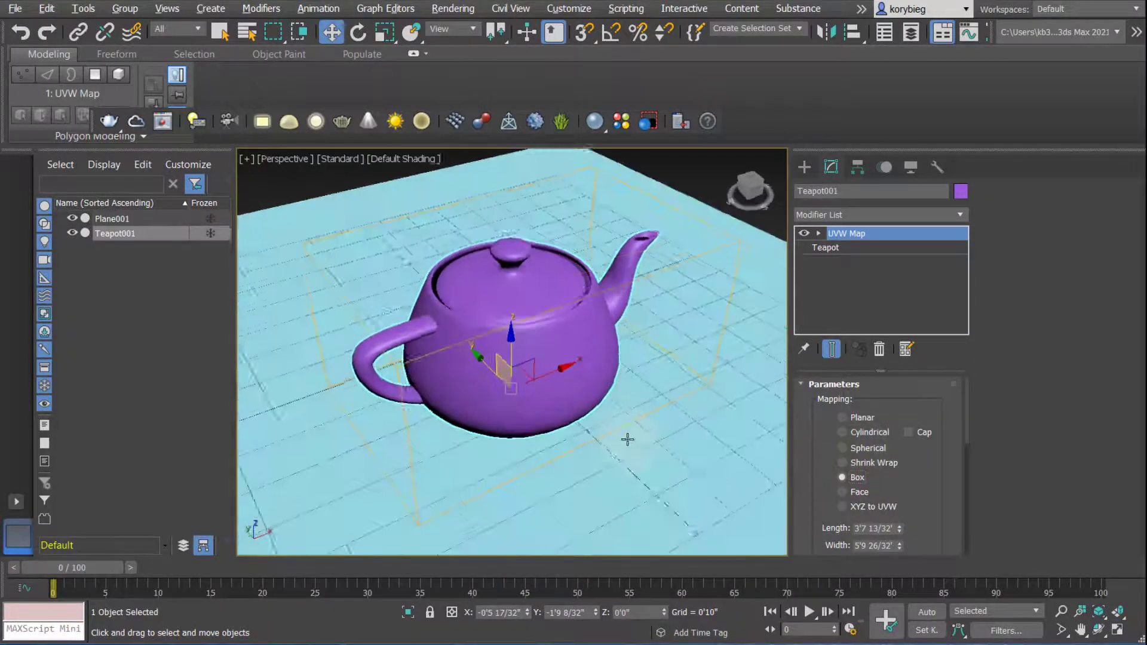
pyautogui.moveTo(928, 498); pyautogui.dragTo(925, 375)
pyautogui.hotkey('shift', 'z')
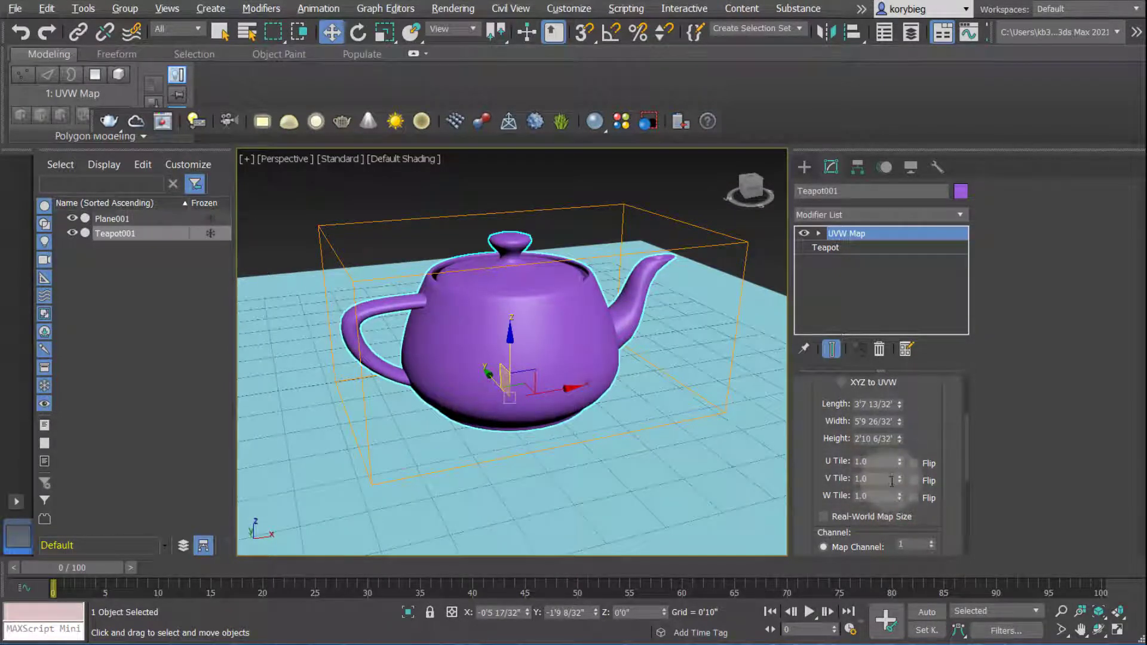
pyautogui.moveTo(827, 459); pyautogui.dragTo(818, 415)
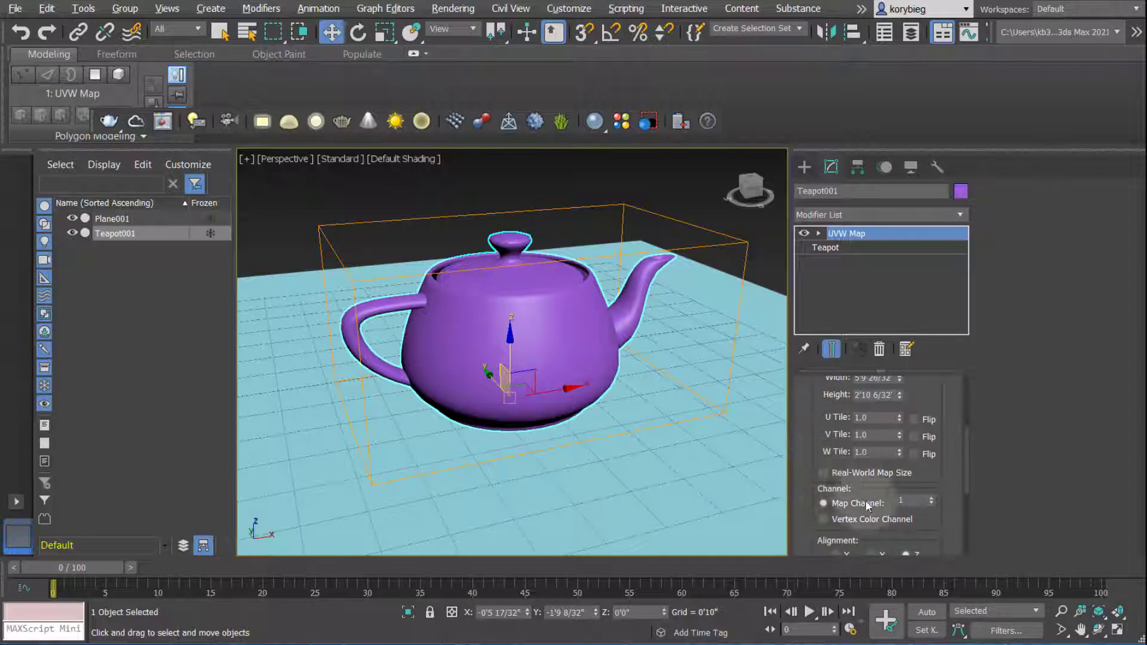
pyautogui.scroll(-5, 941, 478)
pyautogui.scroll(1, 897, 359)
pyautogui.scroll(-3, 929, 413)
pyautogui.scroll(6, 914, 478)
# Step: Give Plane001 a UVW Map modifier with Planar mapping and 1.0 tiling
pyautogui.click(729, 472)
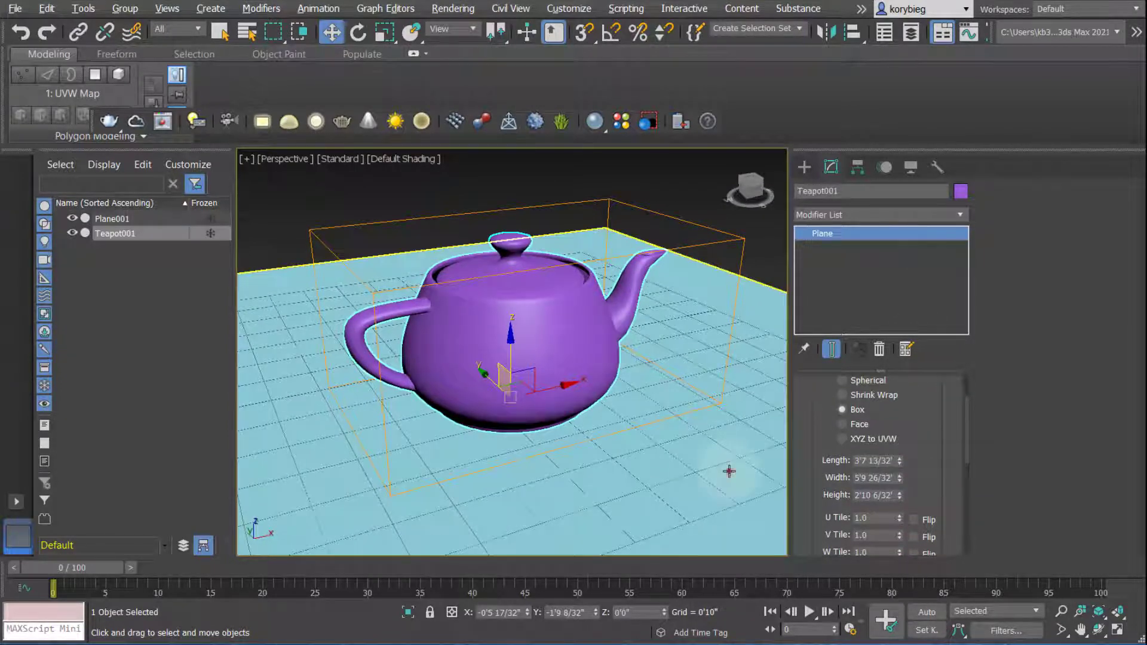
pyautogui.click(959, 215)
pyautogui.scroll(-5, 864, 504)
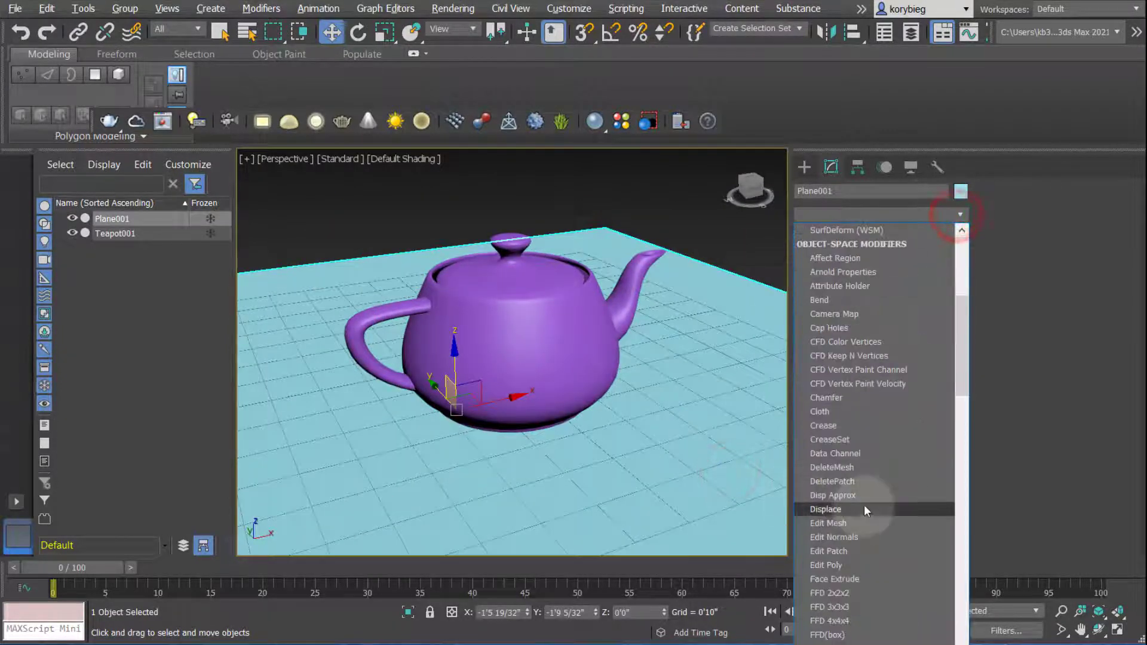
pyautogui.scroll(-10, 868, 567)
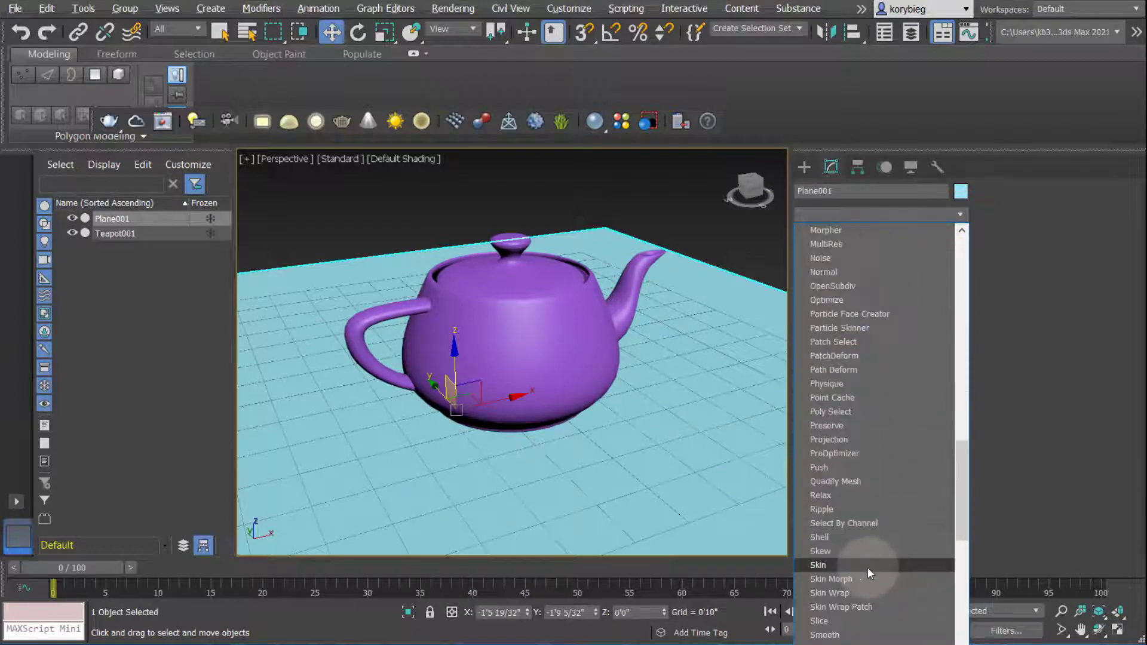
pyautogui.scroll(-3, 863, 565)
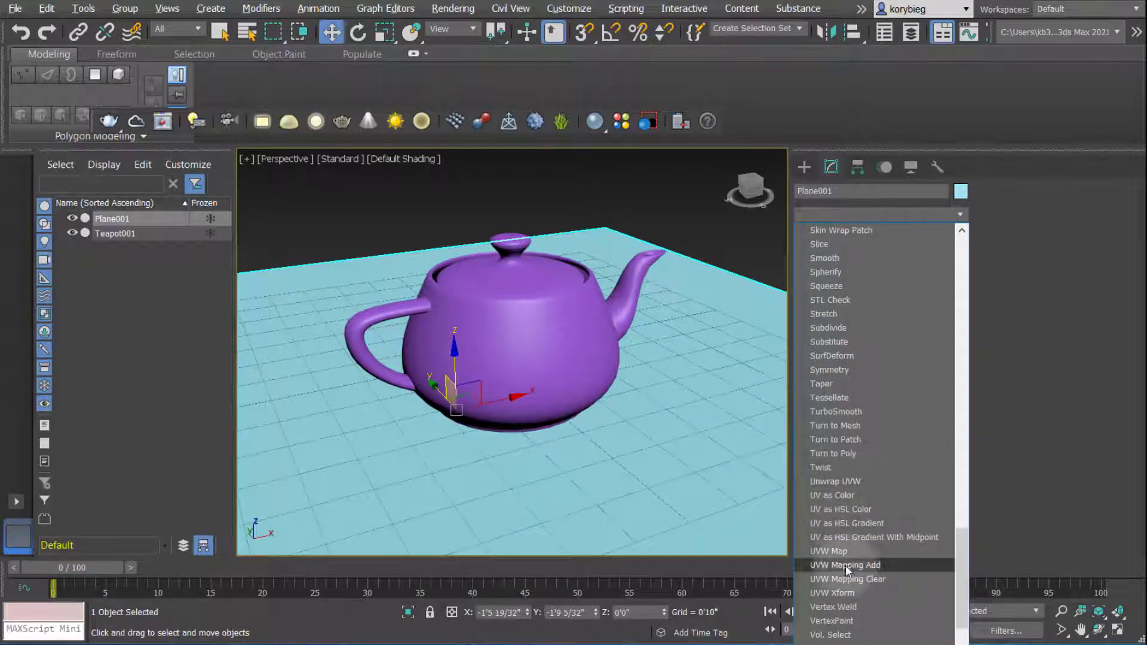
pyautogui.click(826, 551)
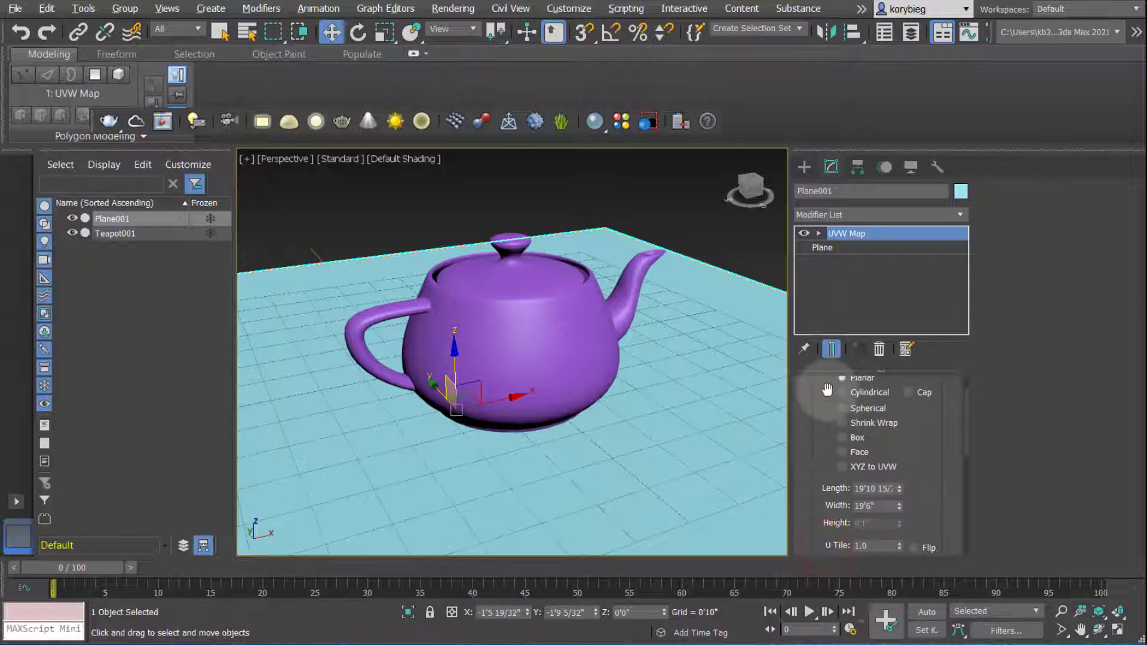
pyautogui.moveTo(827, 393); pyautogui.dragTo(820, 323)
pyautogui.moveTo(543, 353)
pyautogui.keyDown('alt'); pyautogui.mouseDown(button='middle')
pyautogui.moveTo(543, 397)
pyautogui.moveTo(558, 345)
pyautogui.mouseUp(button='middle'); pyautogui.keyUp('alt')
pyautogui.keyDown('alt'); pyautogui.moveTo(600, 397); pyautogui.dragTo(589, 397, button='middle'); pyautogui.keyUp('alt')
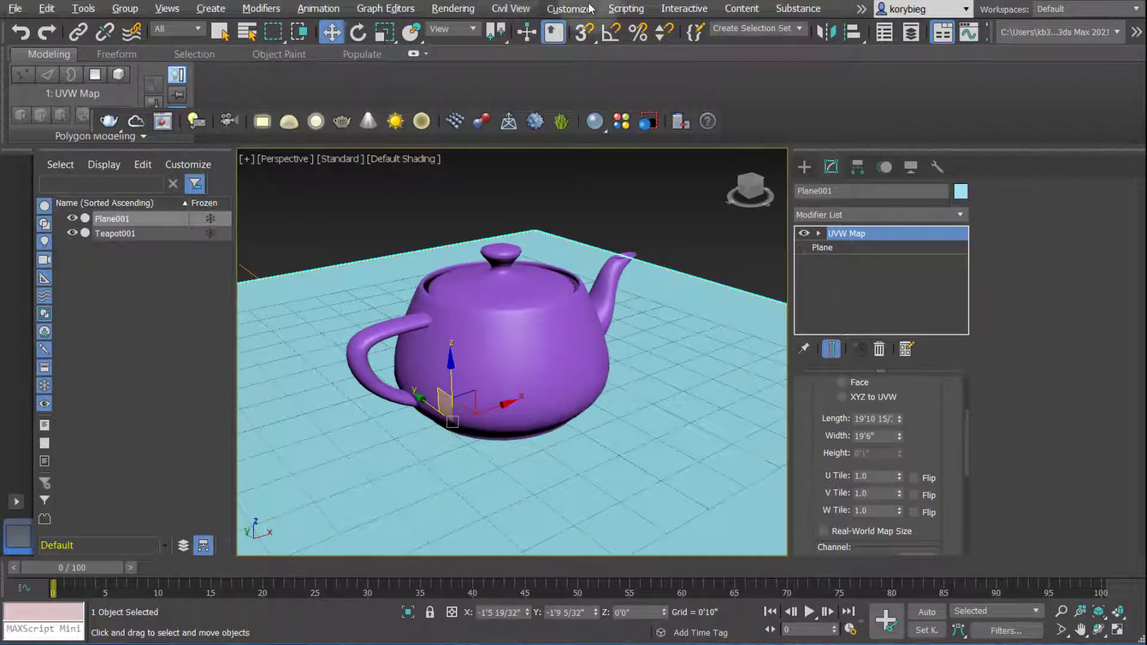
# Step: Close the open material editor and pick Slate from the Rendering menu's Material Editor choices
pyautogui.click(594, 121)
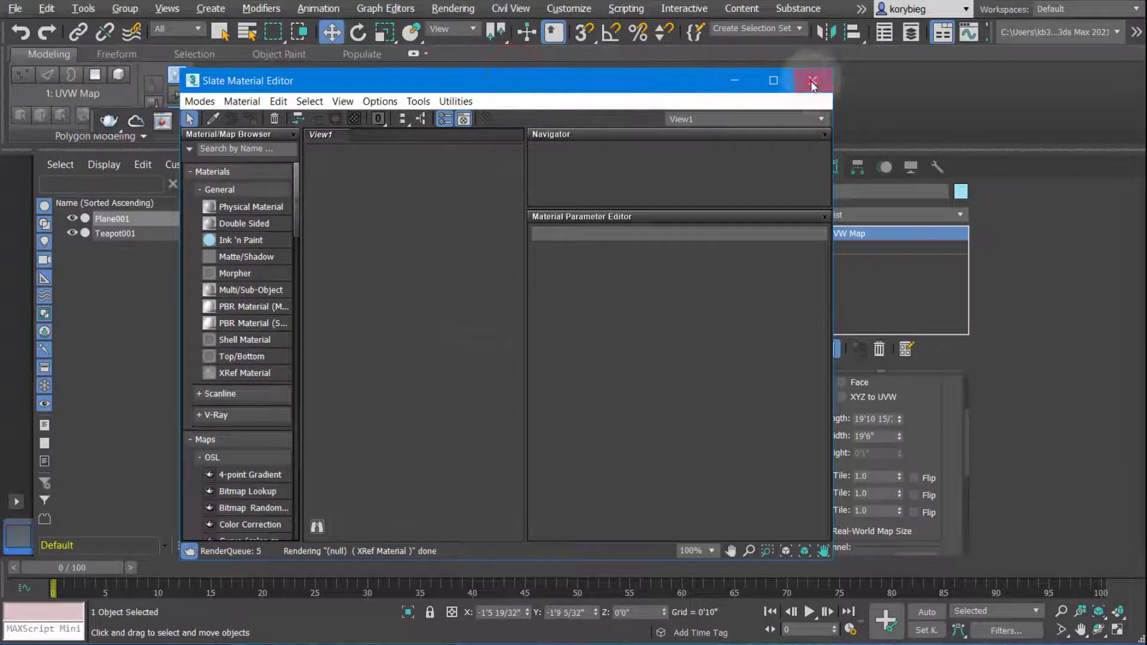
pyautogui.click(805, 79)
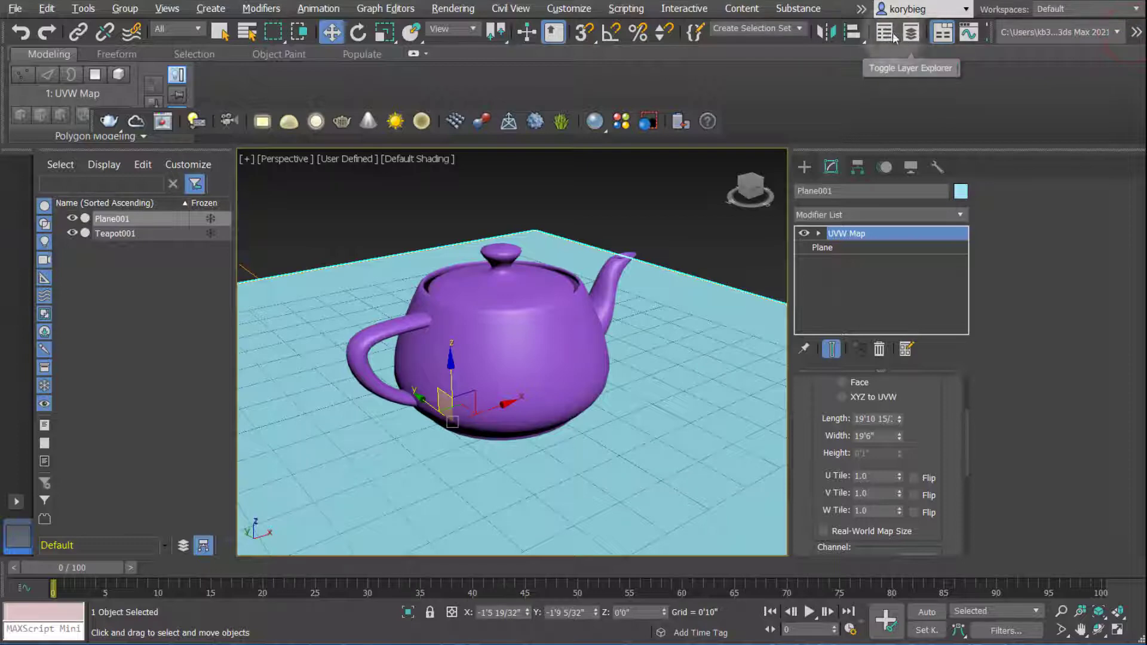
pyautogui.click(445, 11)
pyautogui.moveTo(460, 302)
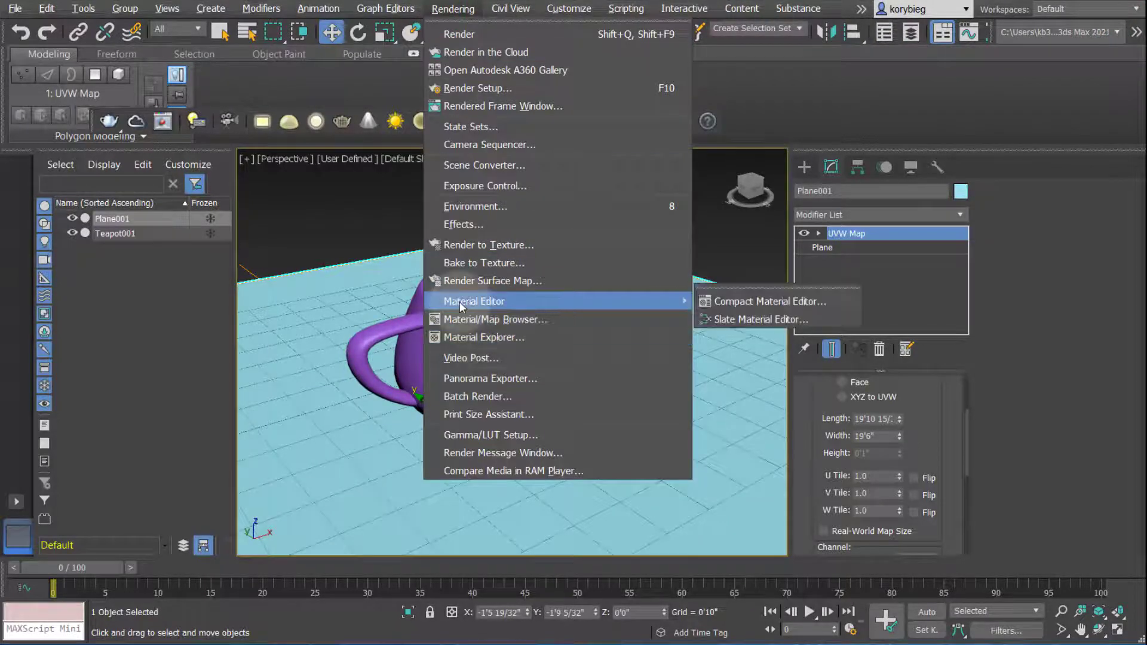
pyautogui.click(758, 315)
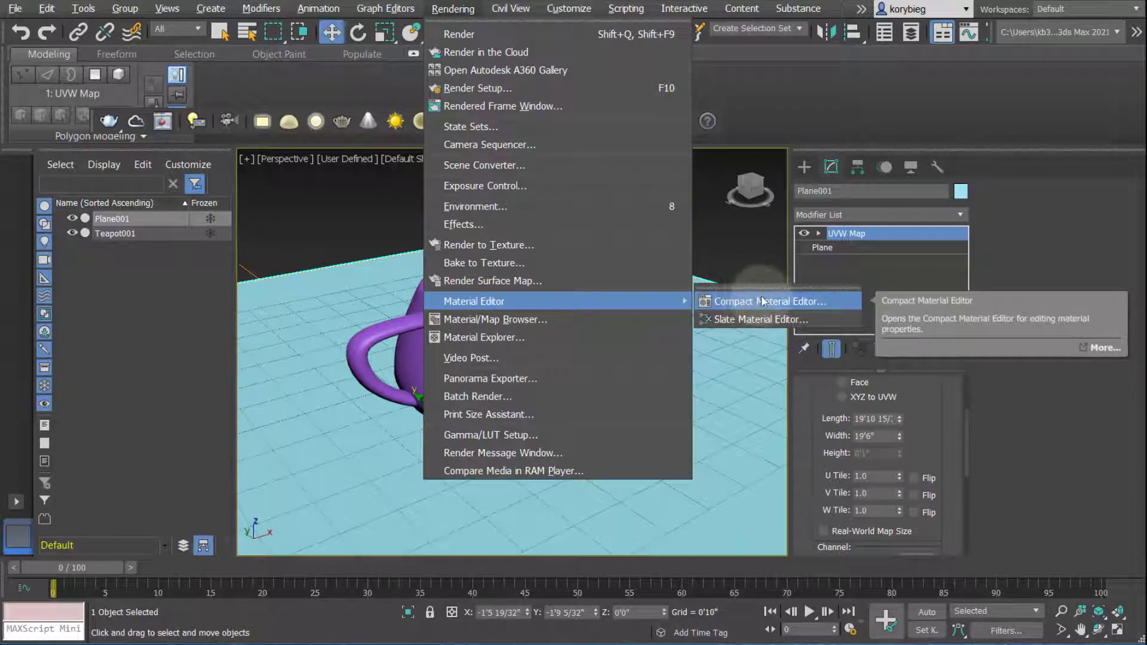
# Step: Open the Slate Material Editor, enlarge and reposition it, and widen its material browser
pyautogui.click(729, 322)
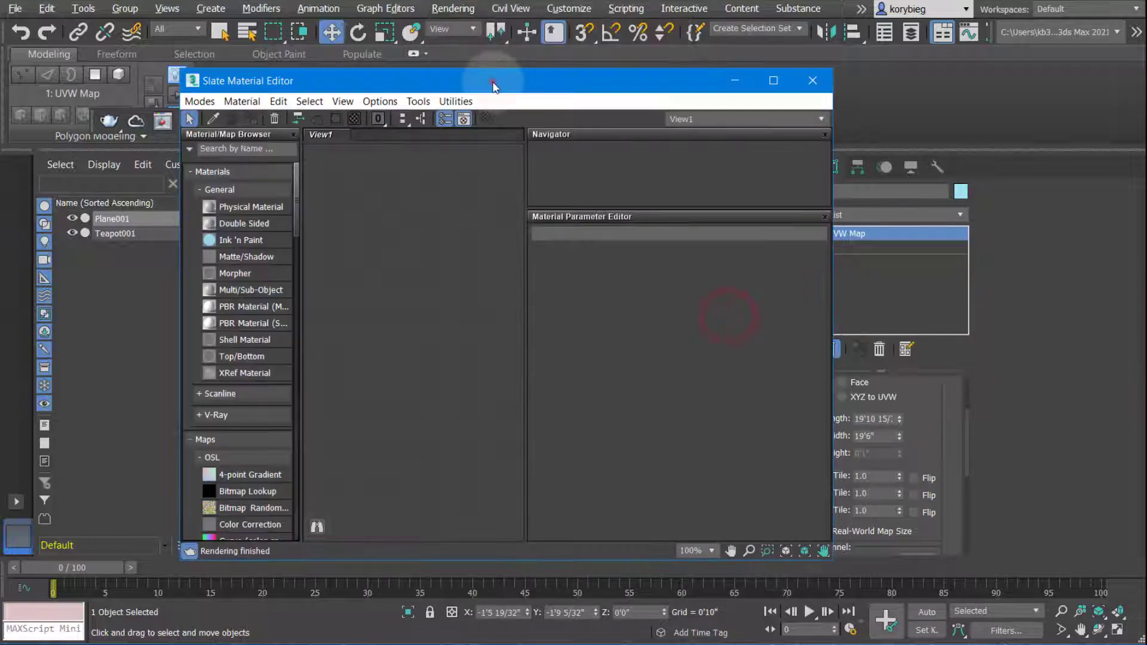
pyautogui.moveTo(493, 85); pyautogui.dragTo(551, 52)
pyautogui.click(258, 68)
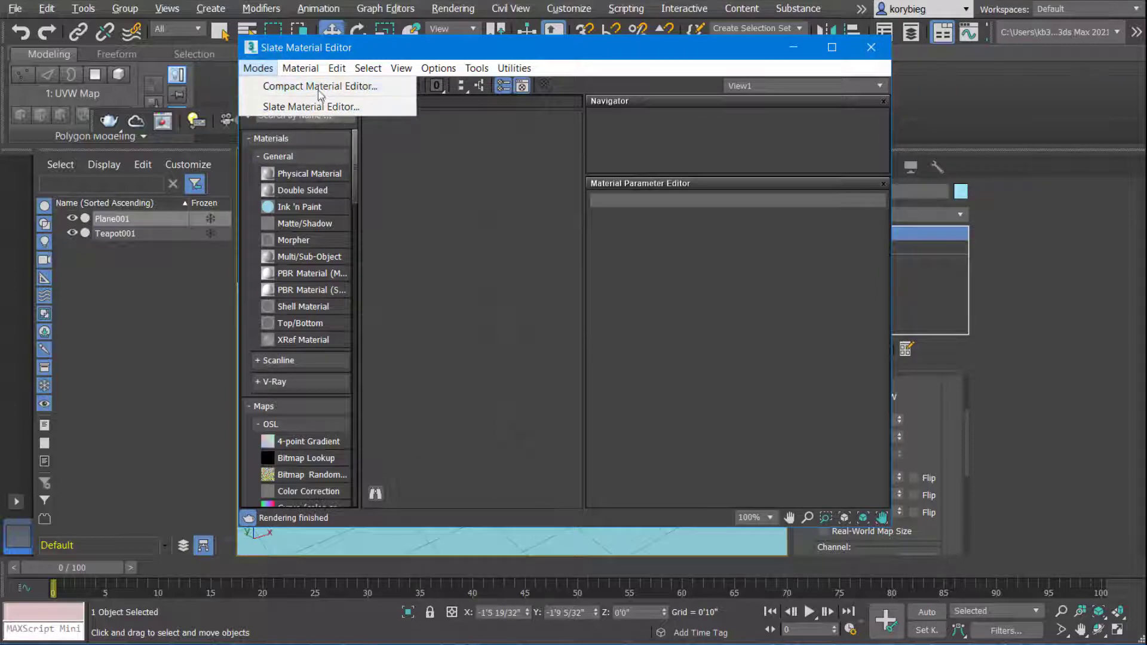
pyautogui.click(492, 187)
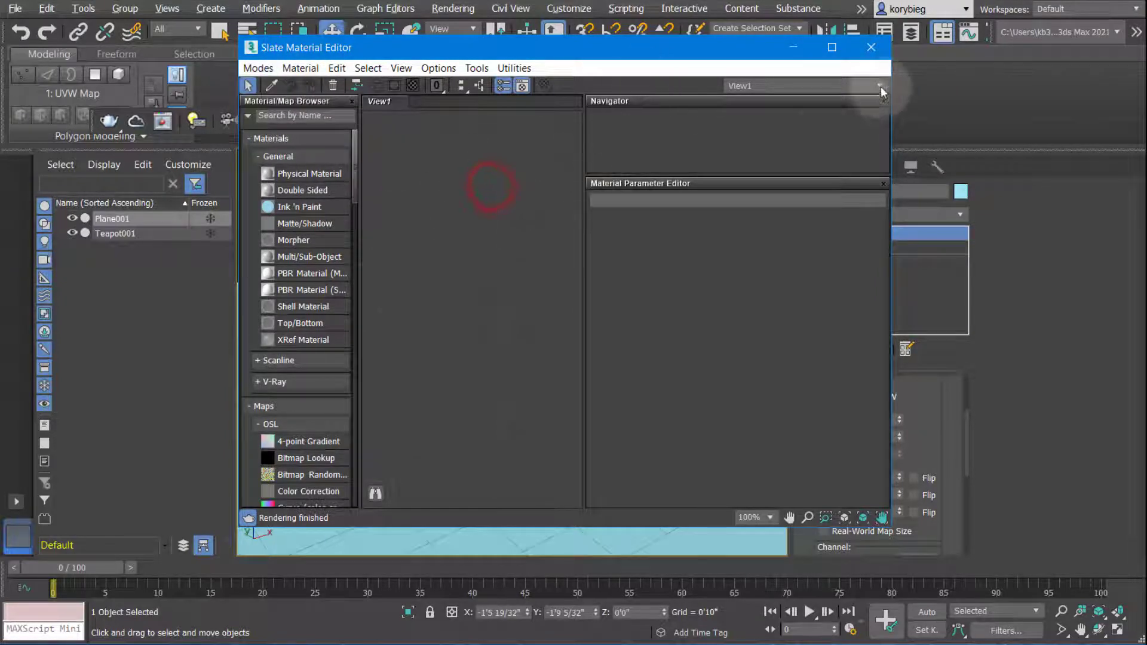
pyautogui.moveTo(892, 169); pyautogui.dragTo(1097, 230)
pyautogui.moveTo(578, 46); pyautogui.dragTo(642, 20)
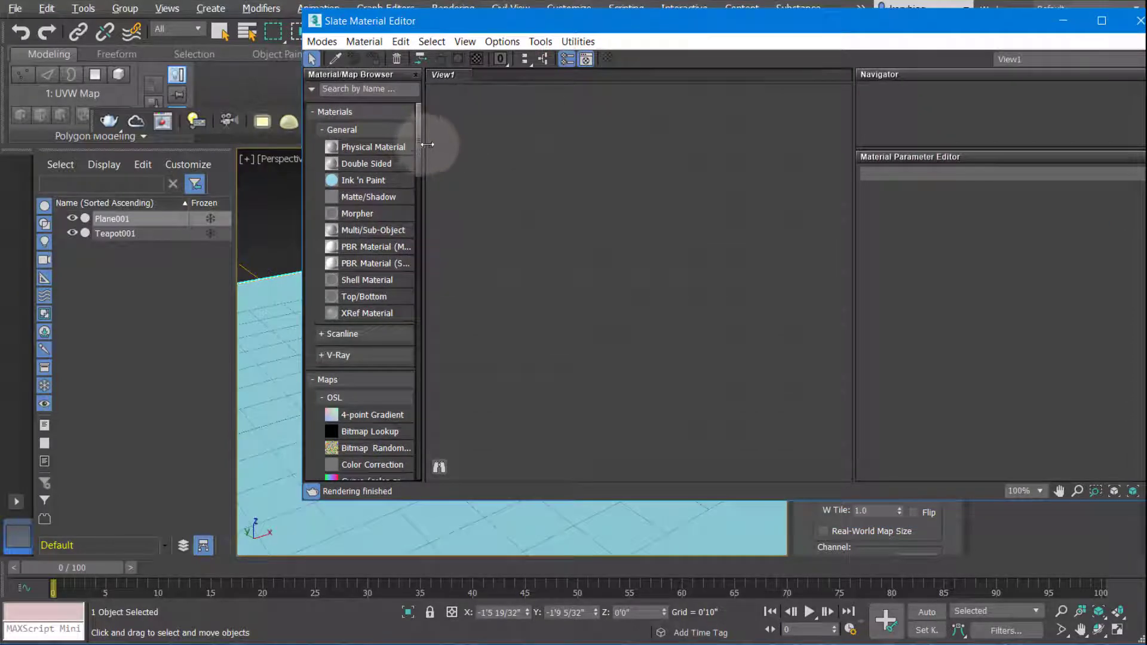
pyautogui.moveTo(450, 145); pyautogui.dragTo(500, 148)
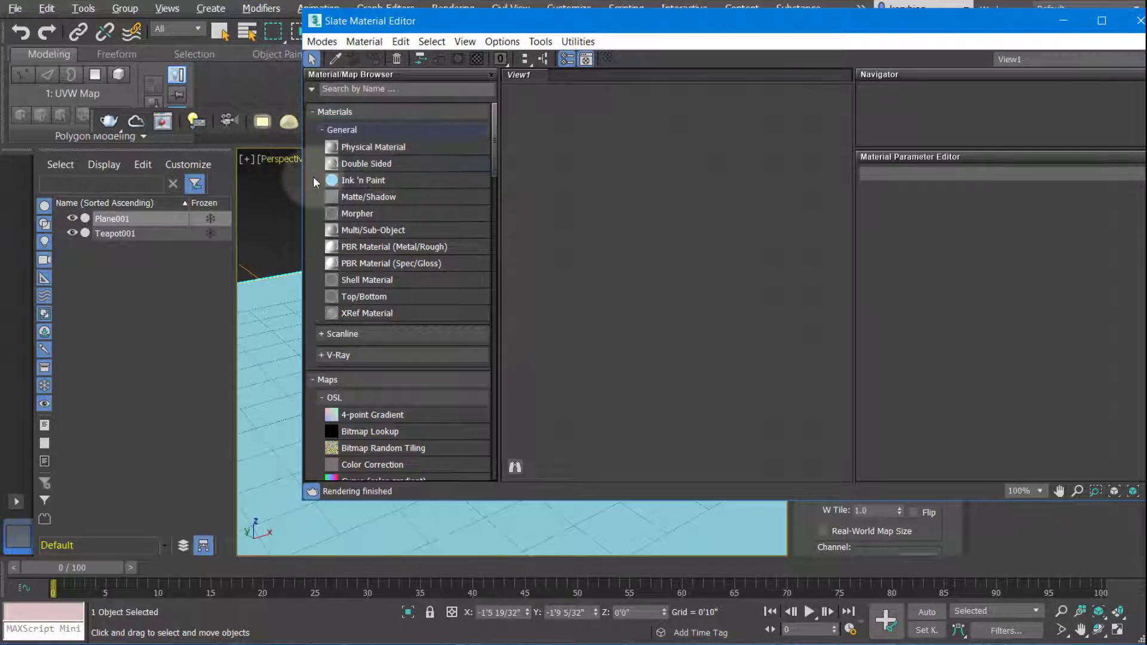
# Step: Collapse and re-expand the Maps, Materials and Scene Materials groups in the browser
pyautogui.click(314, 379)
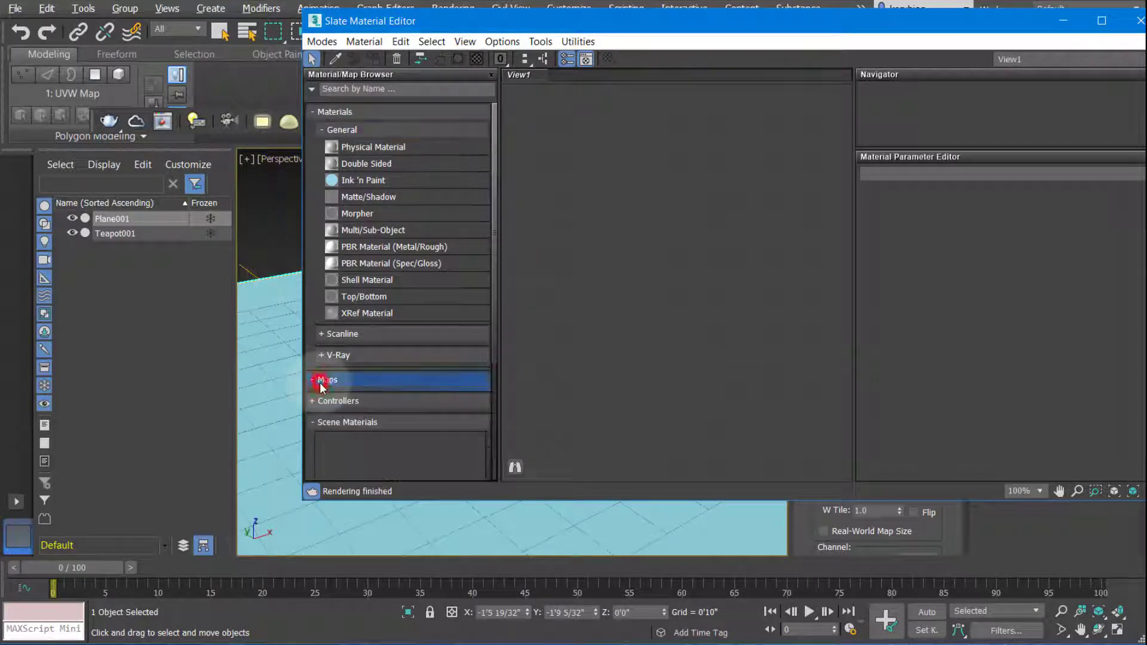
pyautogui.click(333, 112)
pyautogui.click(326, 176)
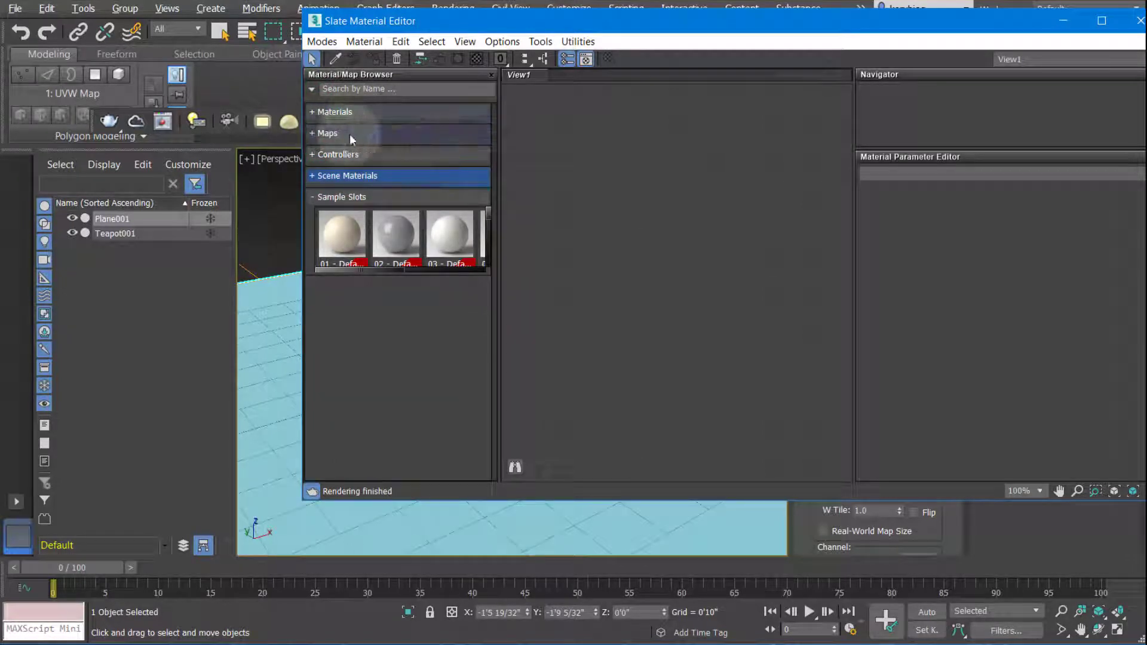
pyautogui.click(313, 177)
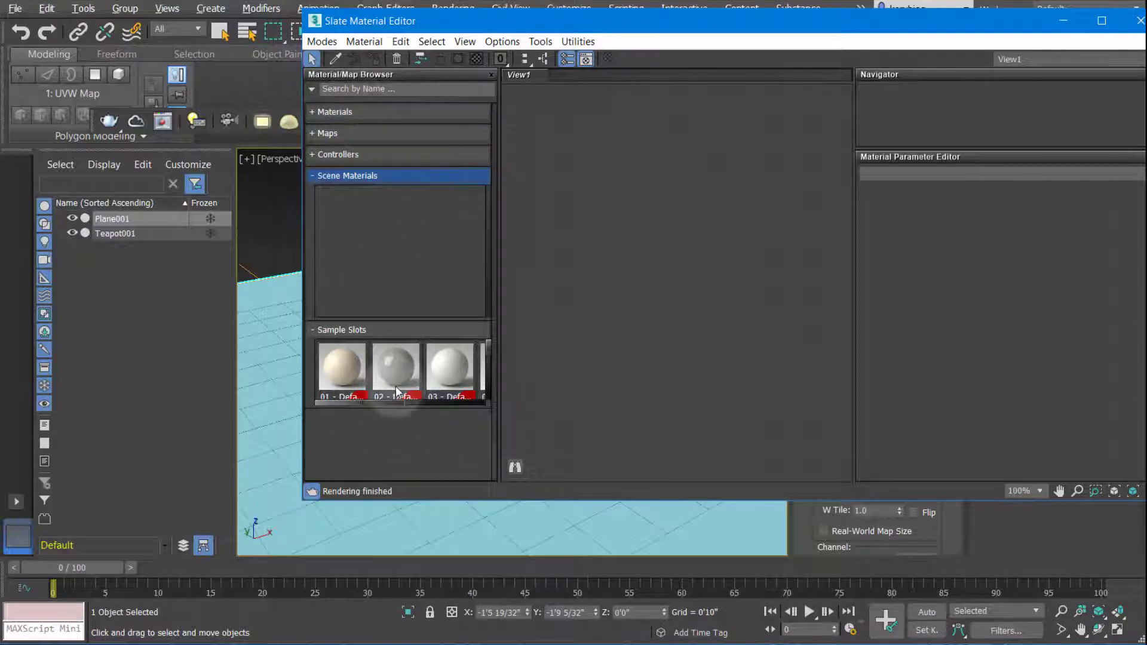
pyautogui.click(317, 112)
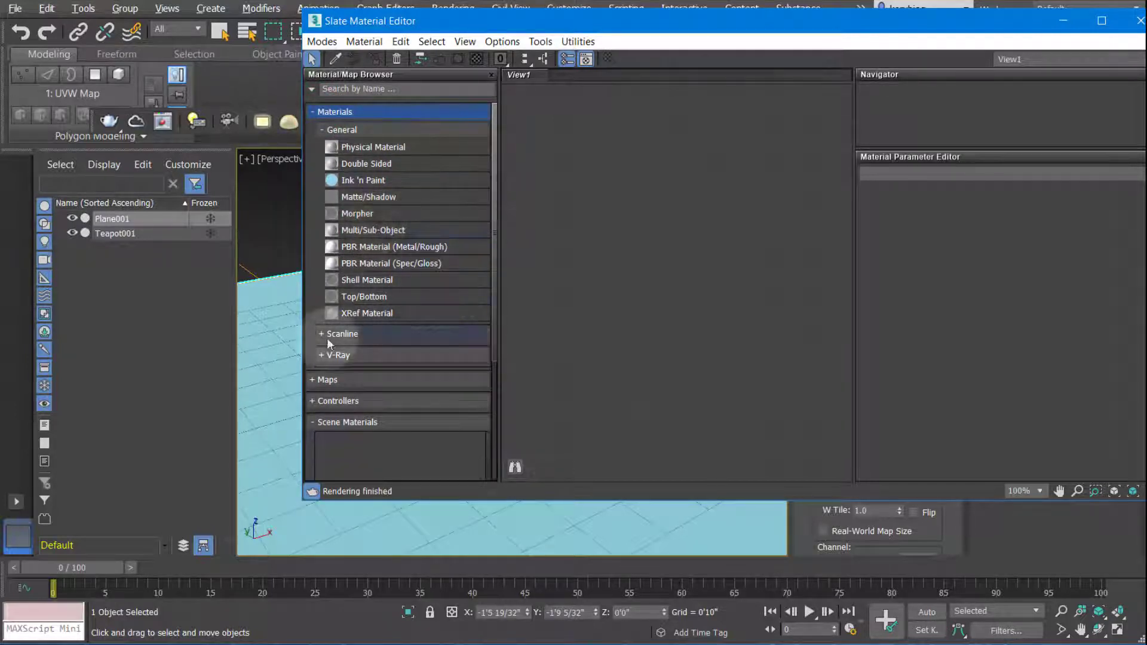
# Step: Expand the V-Ray materials group and start dragging VRayMtl toward View1
pyautogui.click(333, 361)
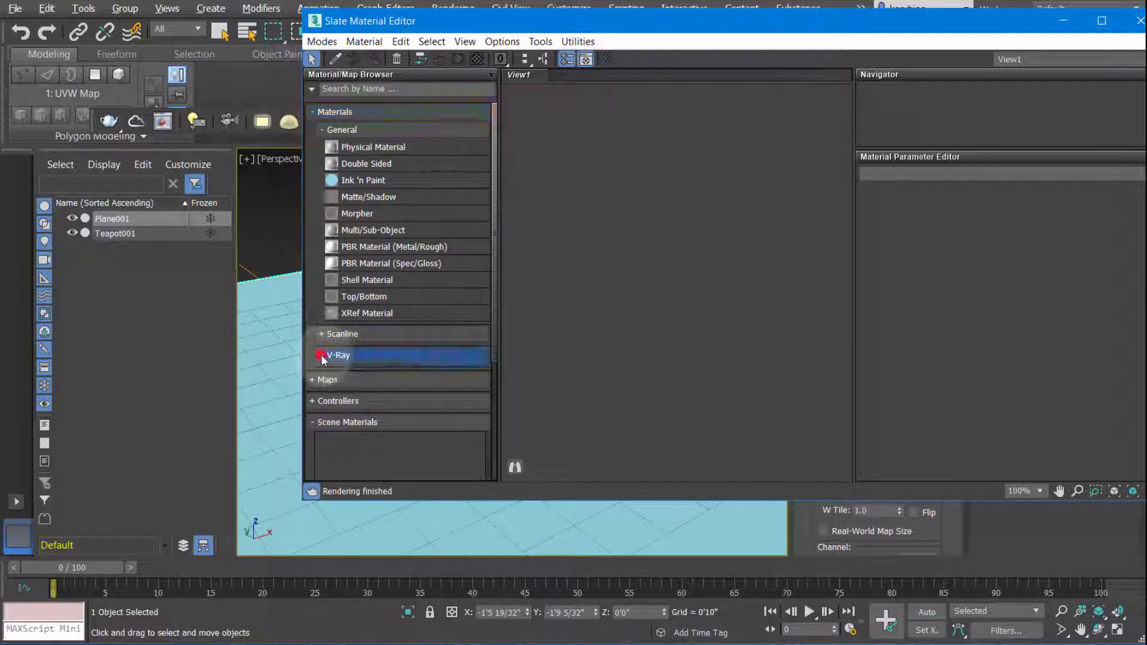
pyautogui.click(322, 357)
pyautogui.scroll(-4, 364, 341)
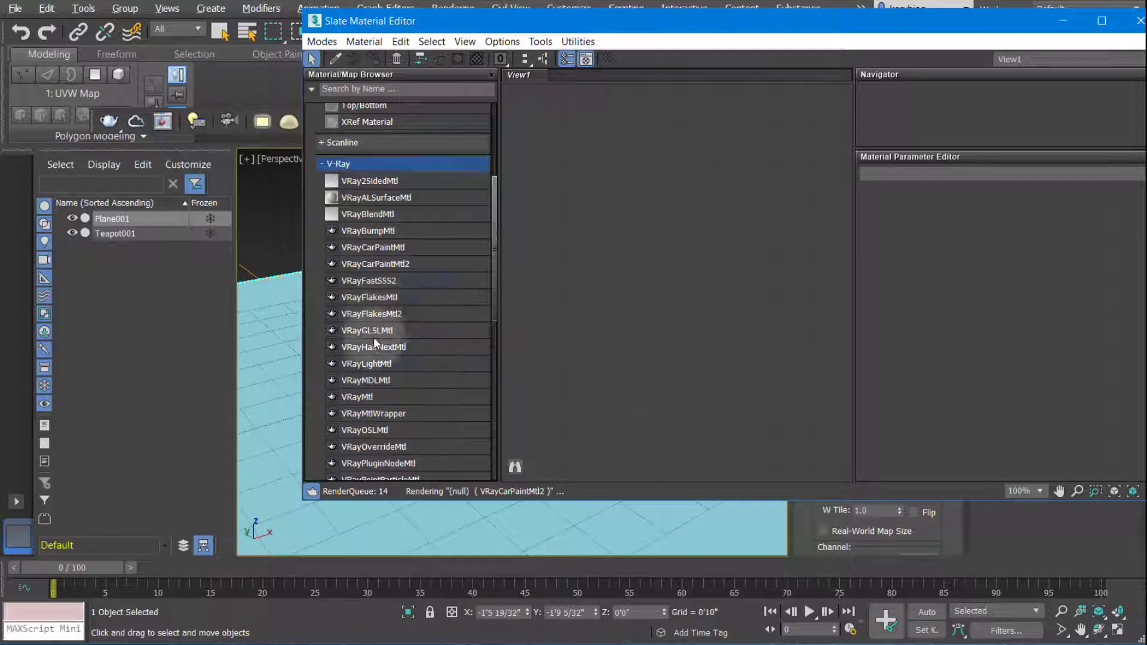
pyautogui.scroll(-3, 389, 418)
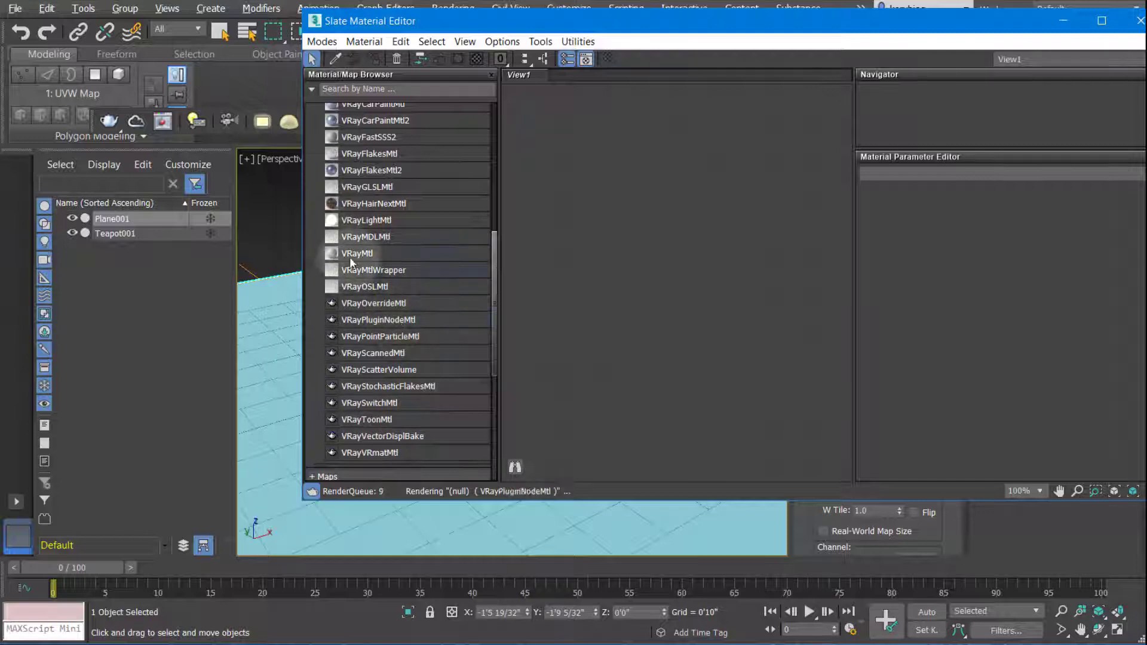
pyautogui.click(386, 256)
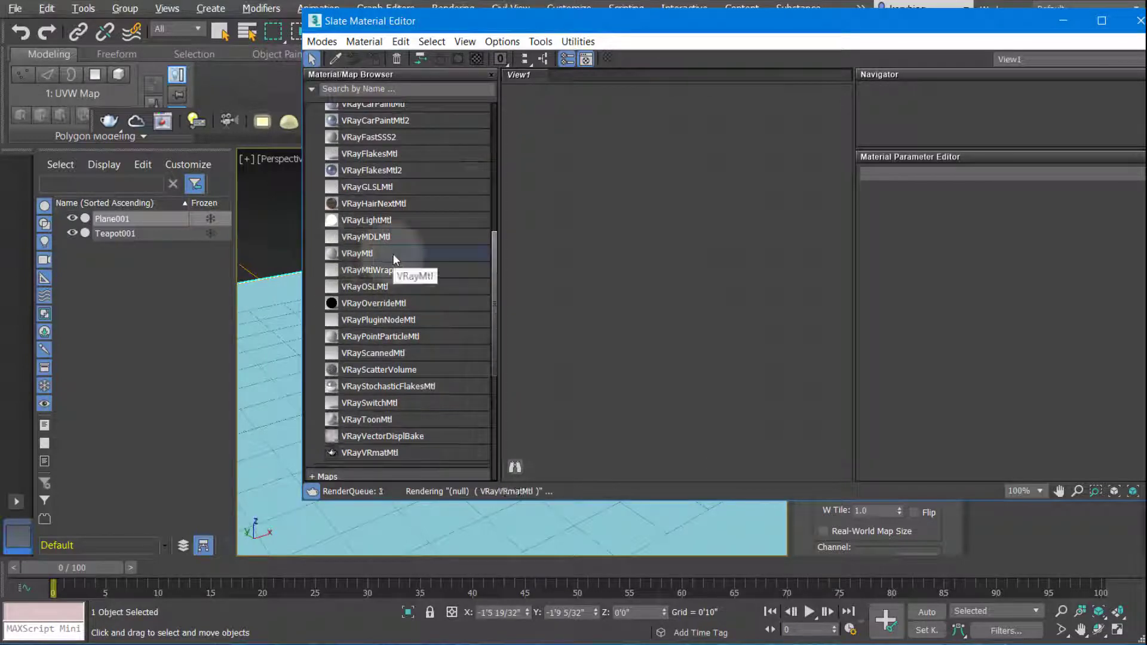
pyautogui.click(364, 254)
pyautogui.moveTo(362, 264); pyautogui.dragTo(354, 281)
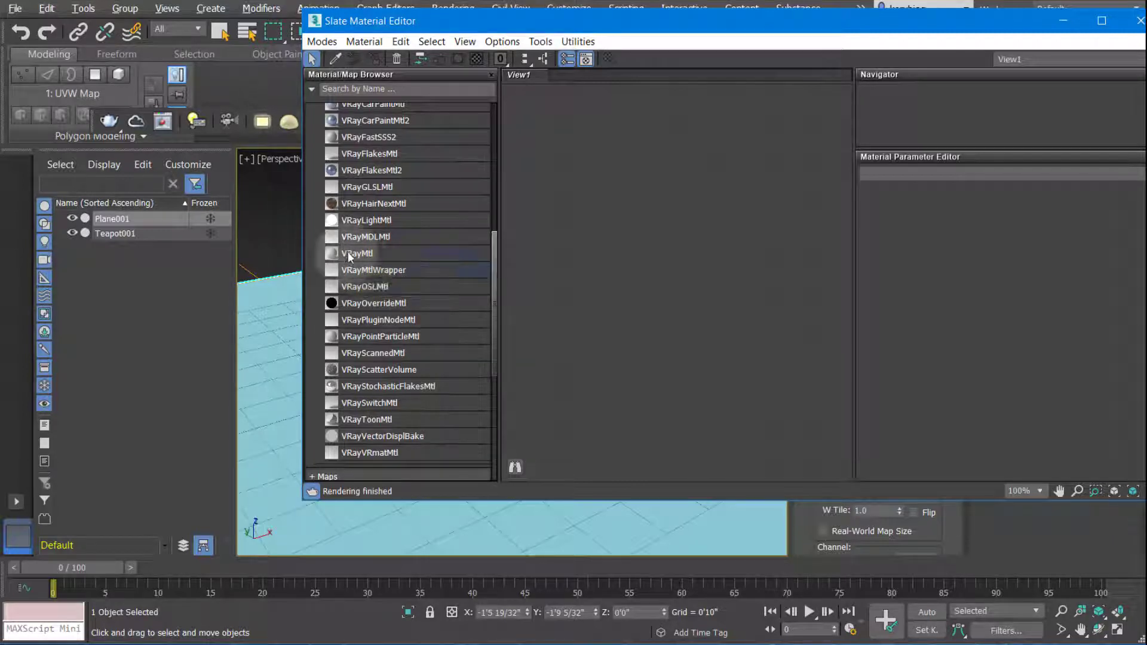
# Step: Drop the VRayMtl node Material #42 into View1, shift the editor left, and nudge the node right
pyautogui.moveTo(351, 254); pyautogui.dragTo(698, 120)
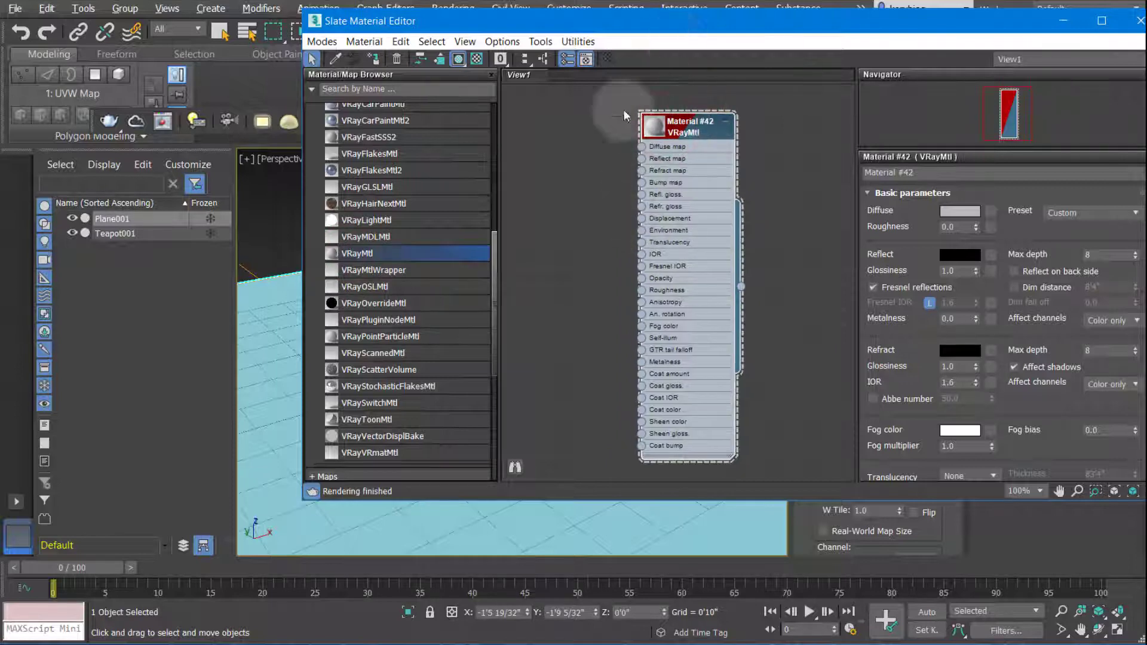
pyautogui.moveTo(675, 23); pyautogui.dragTo(512, 29)
pyautogui.moveTo(486, 161); pyautogui.dragTo(536, 163)
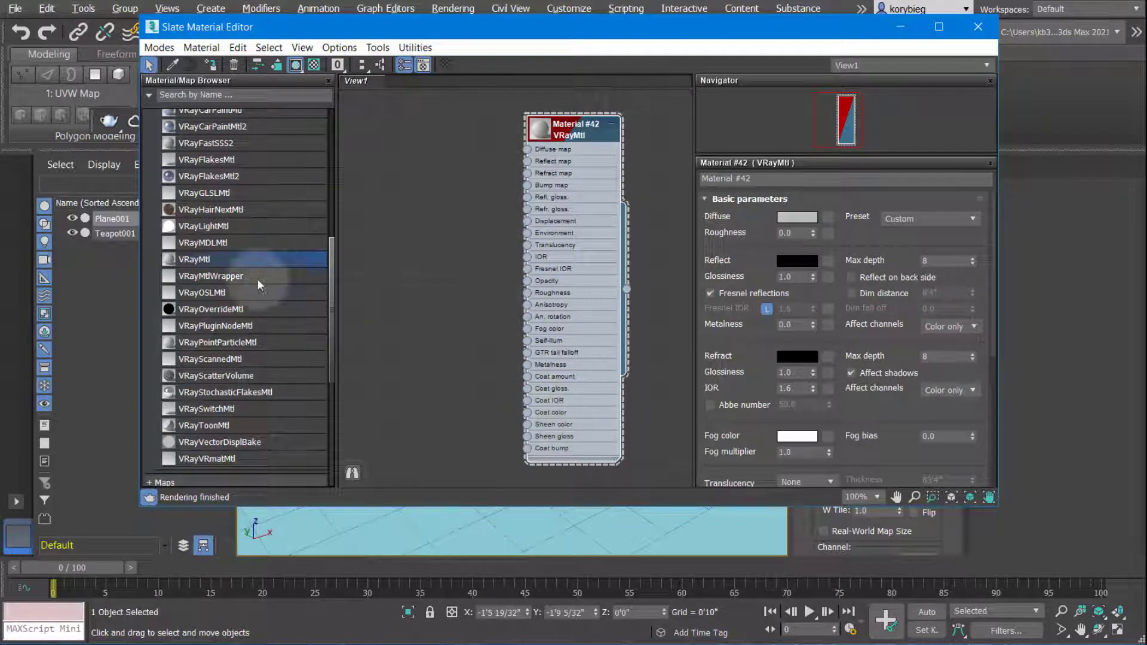
# Step: Expand the browser's Maps category along with its Environment and Textures groups
pyautogui.scroll(-5, 249, 280)
pyautogui.click(152, 213)
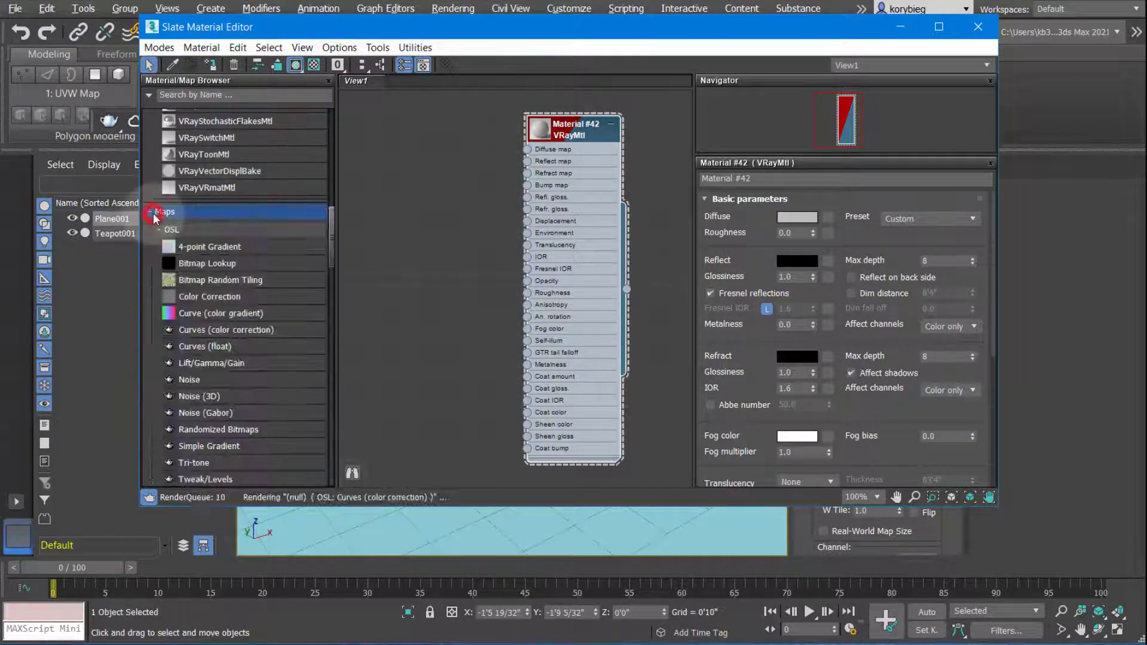
pyautogui.scroll(-3, 239, 269)
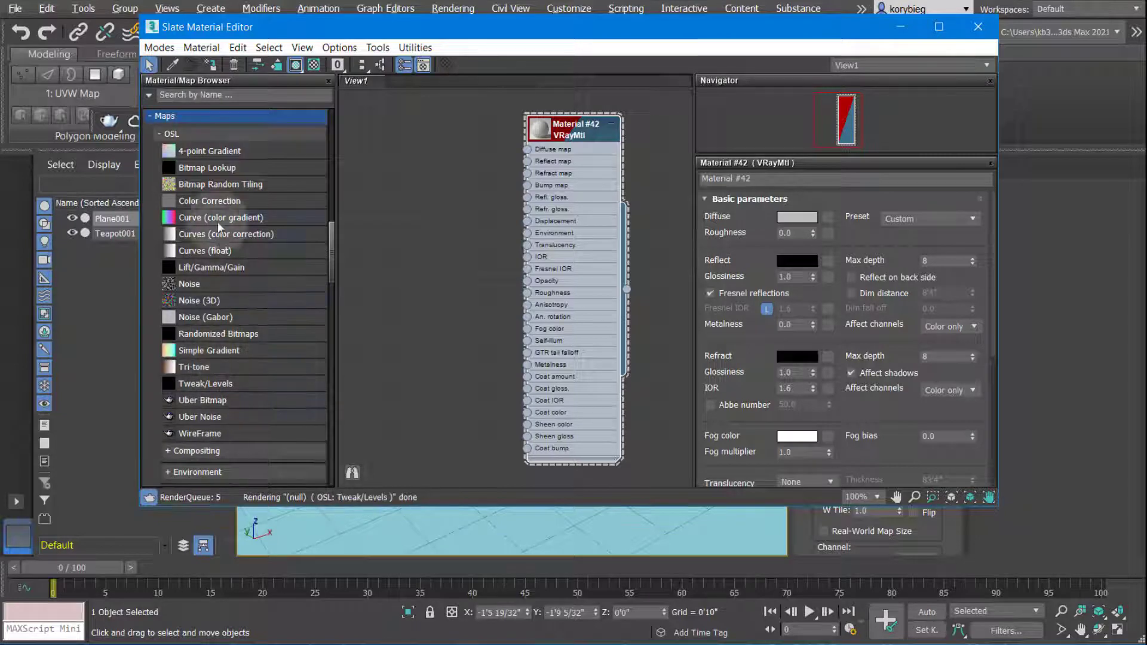
pyautogui.scroll(-1, 179, 419)
pyautogui.click(173, 423)
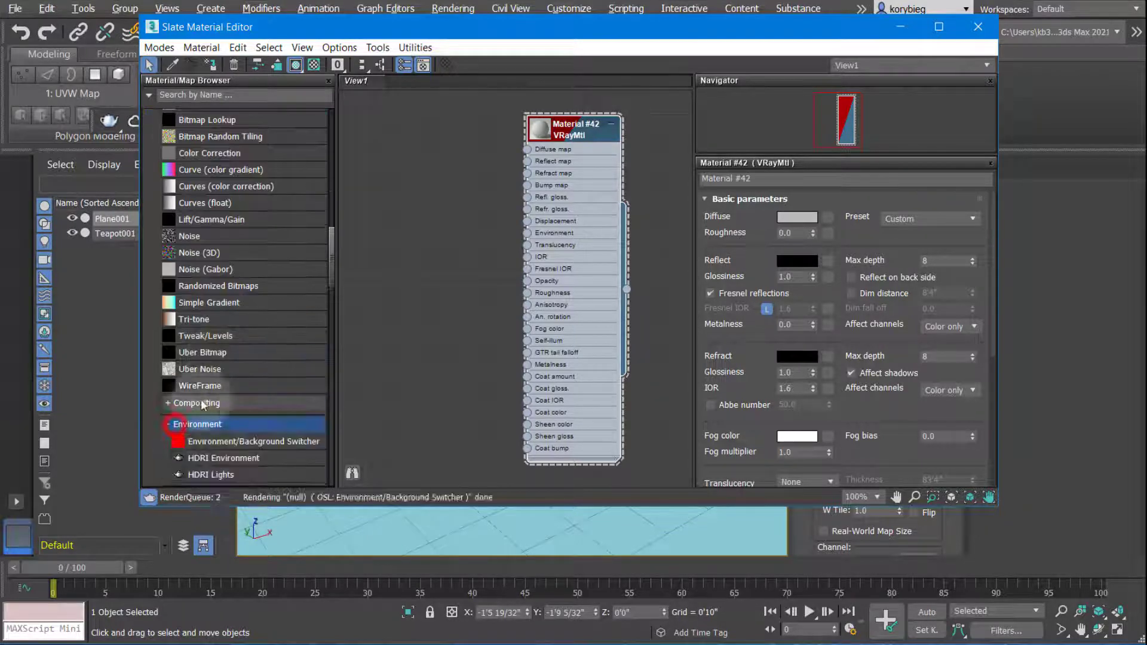
pyautogui.scroll(-7, 220, 372)
pyautogui.click(168, 288)
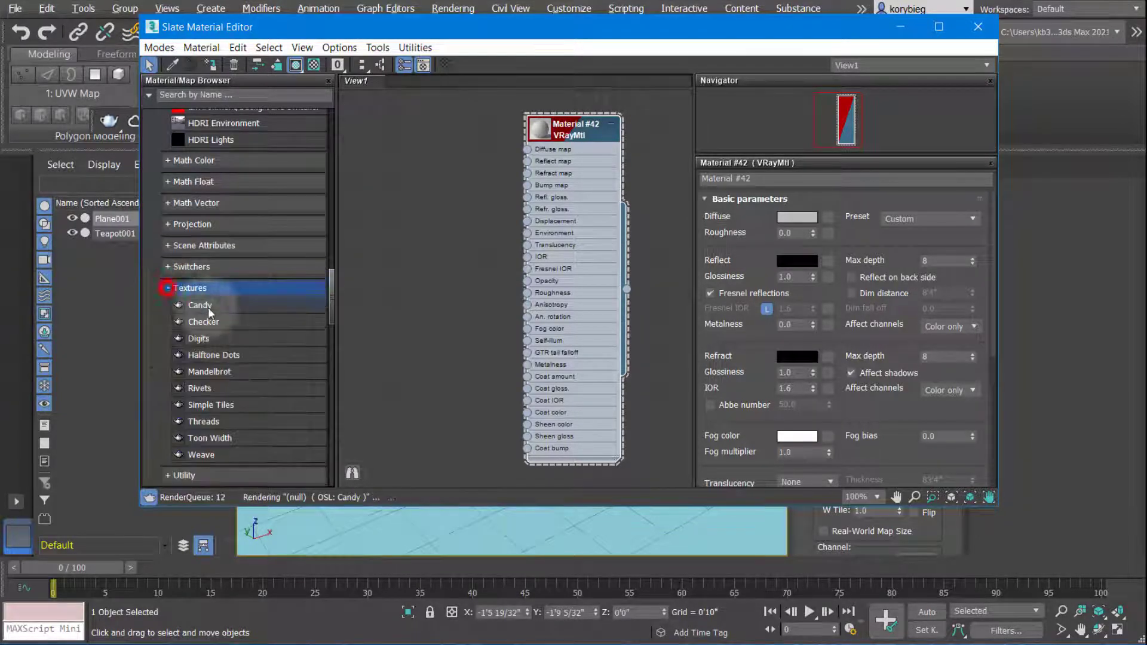
# Step: Scroll through the General map types and move the Material #42 node left
pyautogui.scroll(-2, 215, 347)
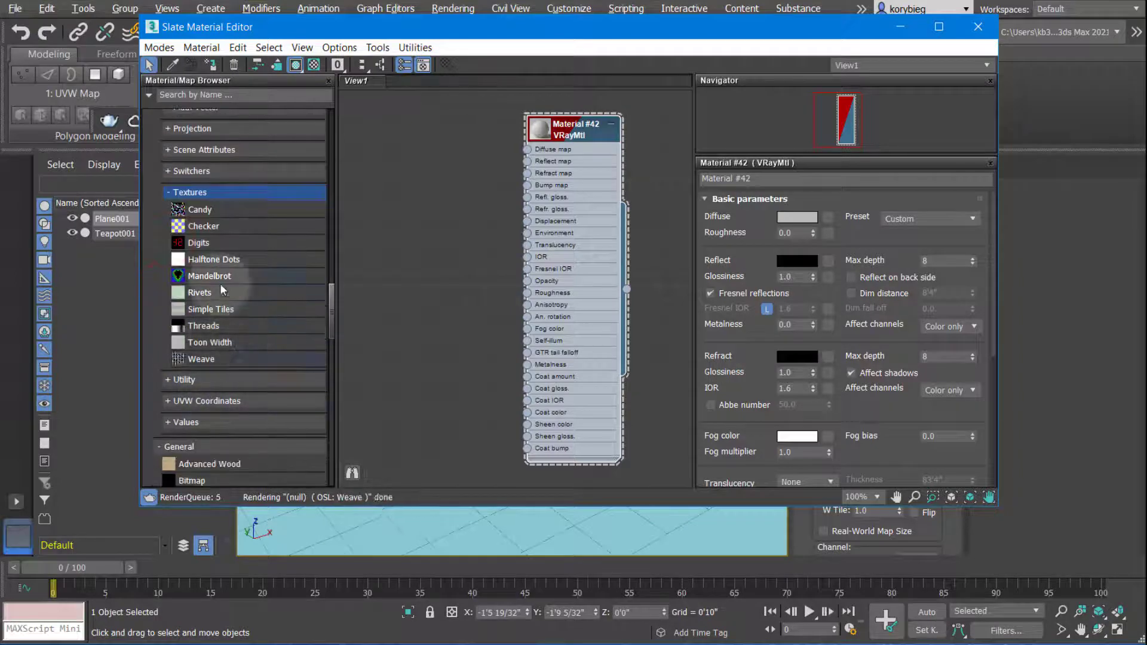
pyautogui.scroll(-2, 225, 299)
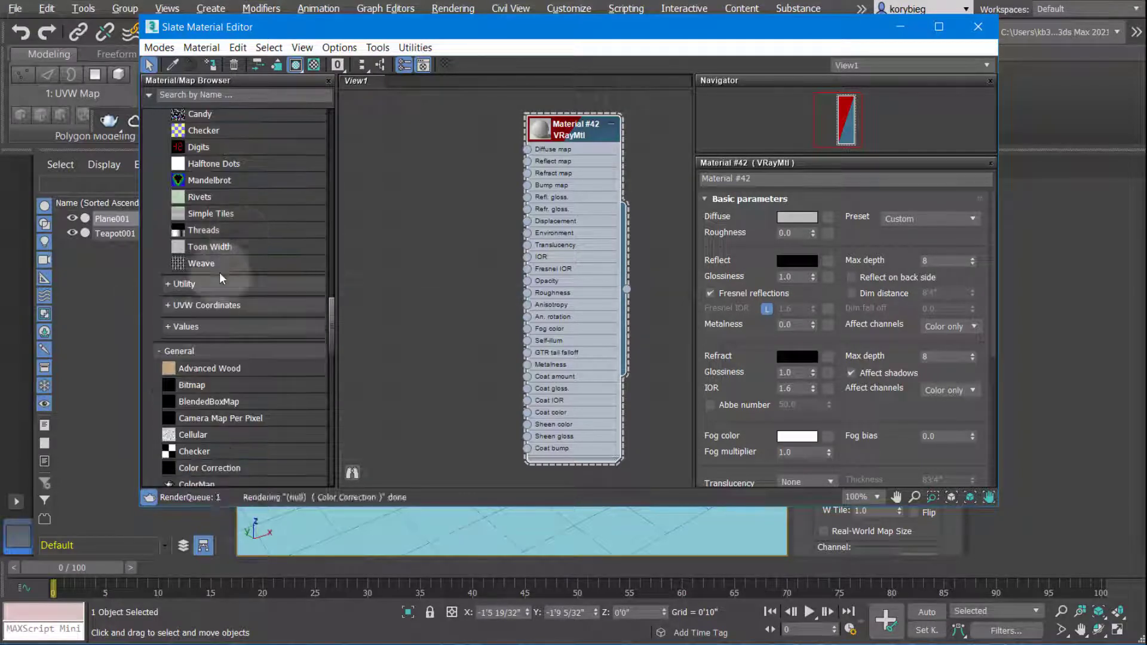
pyautogui.scroll(-3, 239, 243)
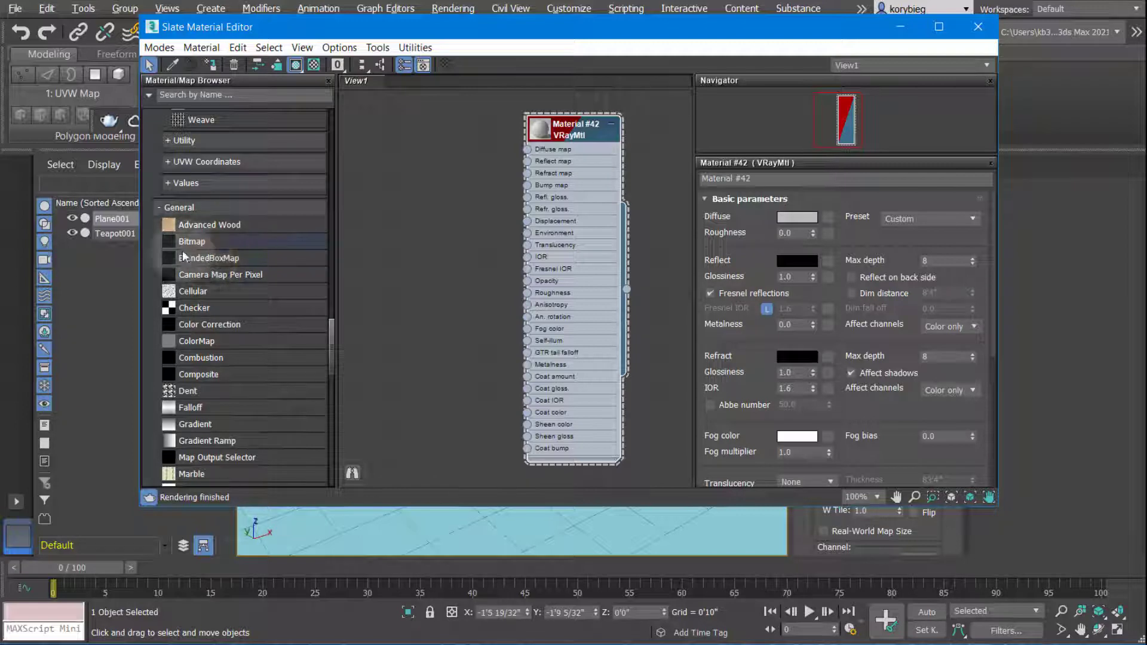
pyautogui.scroll(-2, 198, 335)
pyautogui.scroll(-5, 197, 359)
pyautogui.scroll(-1, 215, 314)
pyautogui.scroll(3, 209, 239)
pyautogui.scroll(6, 208, 198)
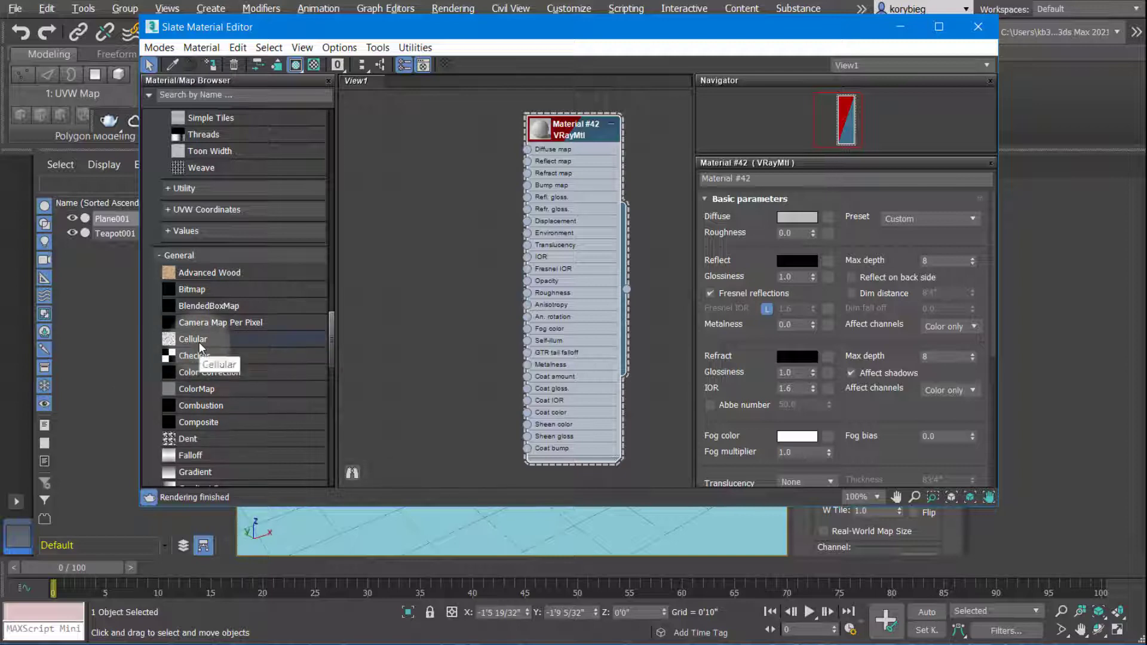
pyautogui.moveTo(502, 203); pyautogui.dragTo(474, 130, button='middle')
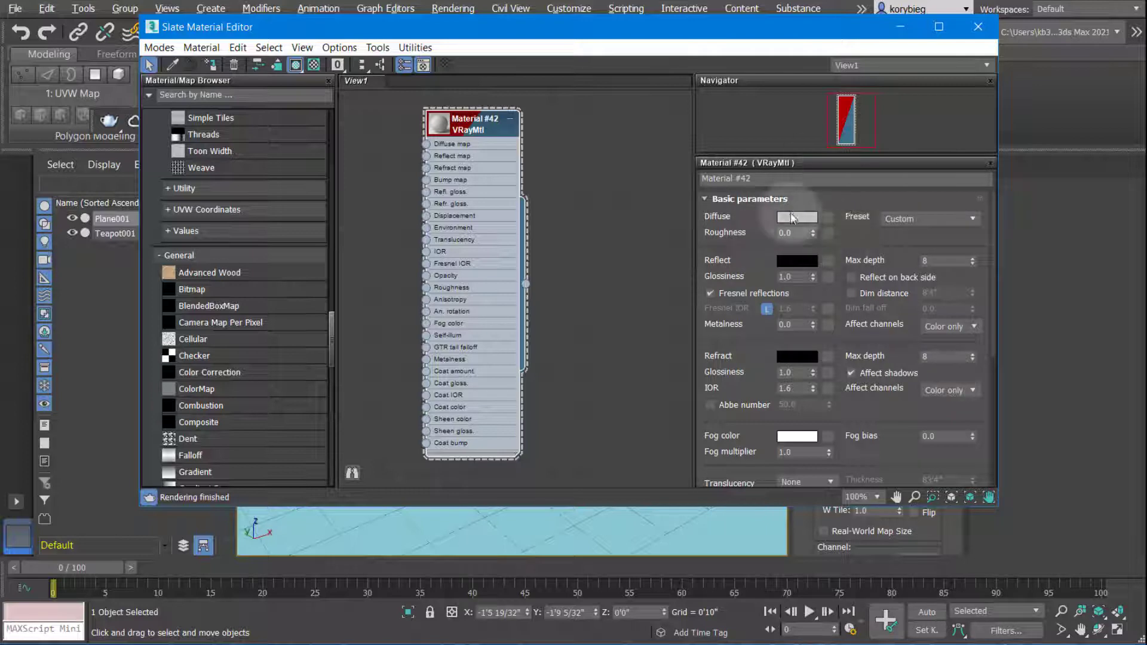
# Step: Set Material #42's diffuse colour to a vivid magenta and enlarge its node preview sphere
pyautogui.click(796, 218)
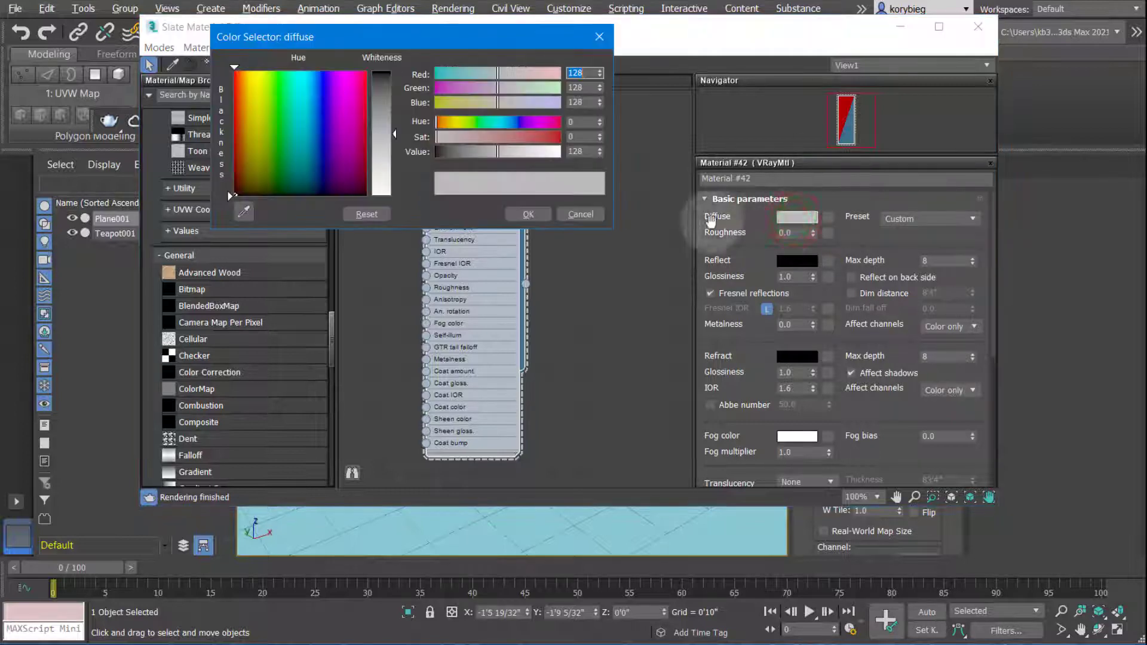
pyautogui.moveTo(259, 97)
pyautogui.mouseDown()
pyautogui.moveTo(353, 95)
pyautogui.moveTo(354, 70)
pyautogui.mouseUp()
pyautogui.moveTo(395, 133); pyautogui.dragTo(395, 72)
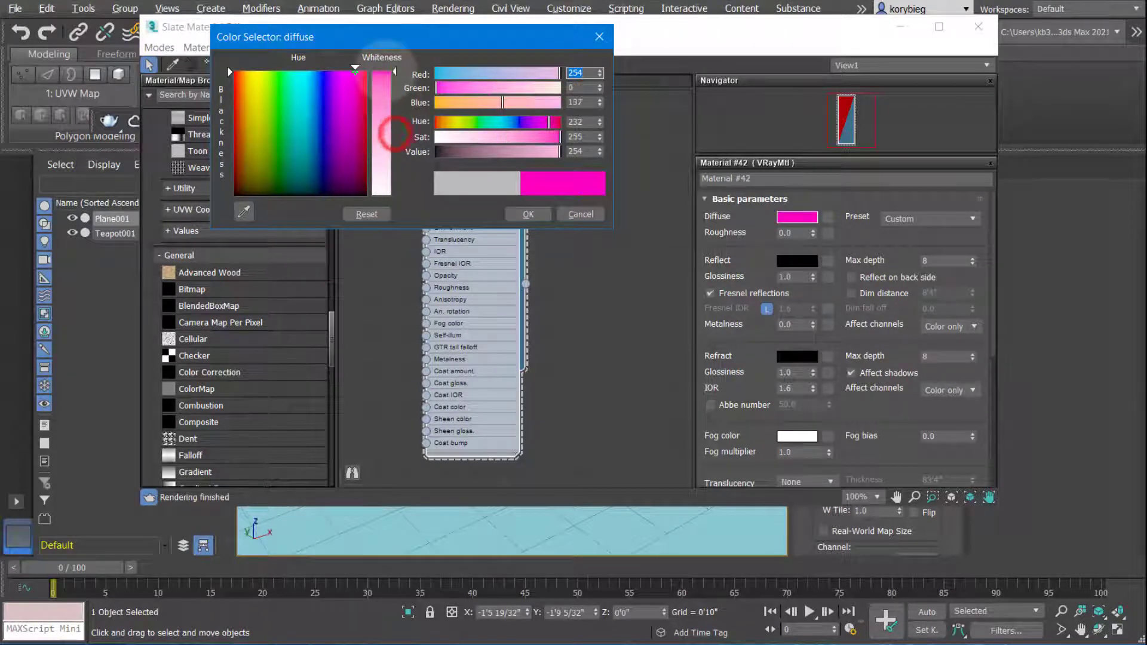
pyautogui.click(534, 214)
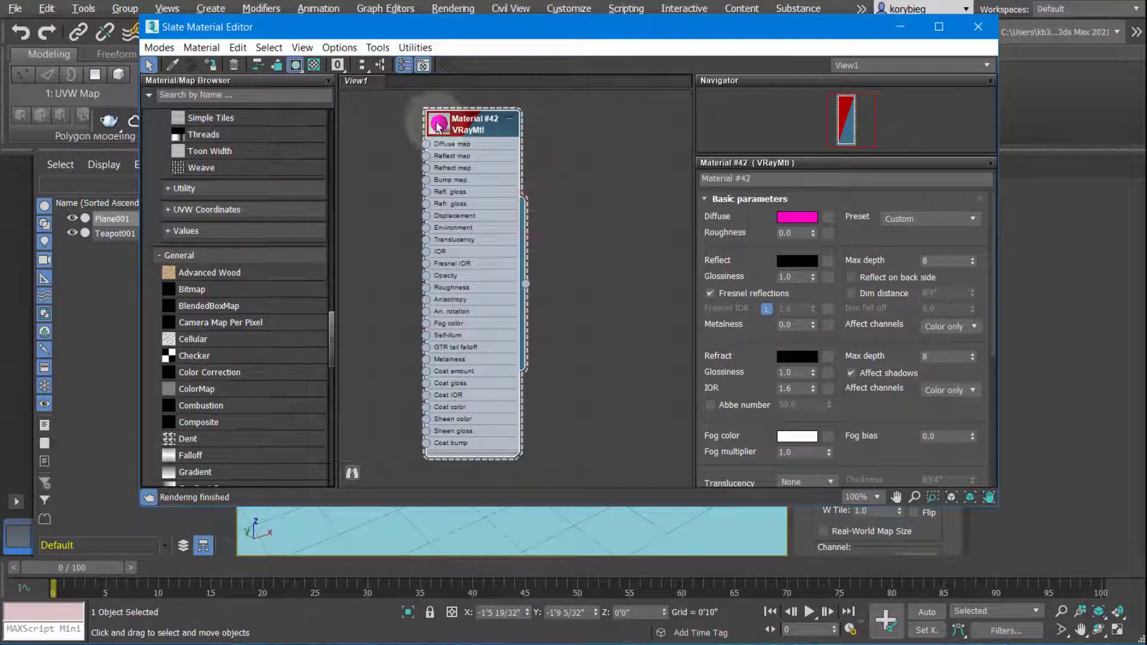
pyautogui.doubleClick(439, 125)
# Step: Nudge the Material #42 node and check its preset list, leaving the preset at Custom
pyautogui.moveTo(475, 173); pyautogui.dragTo(487, 174)
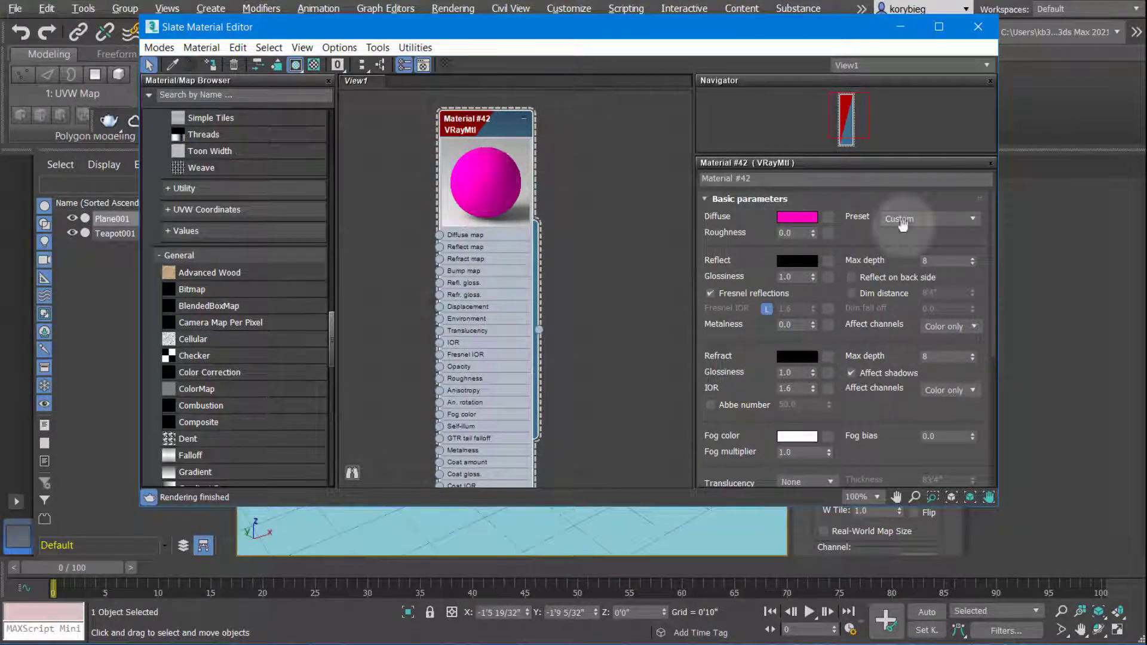
pyautogui.click(918, 220)
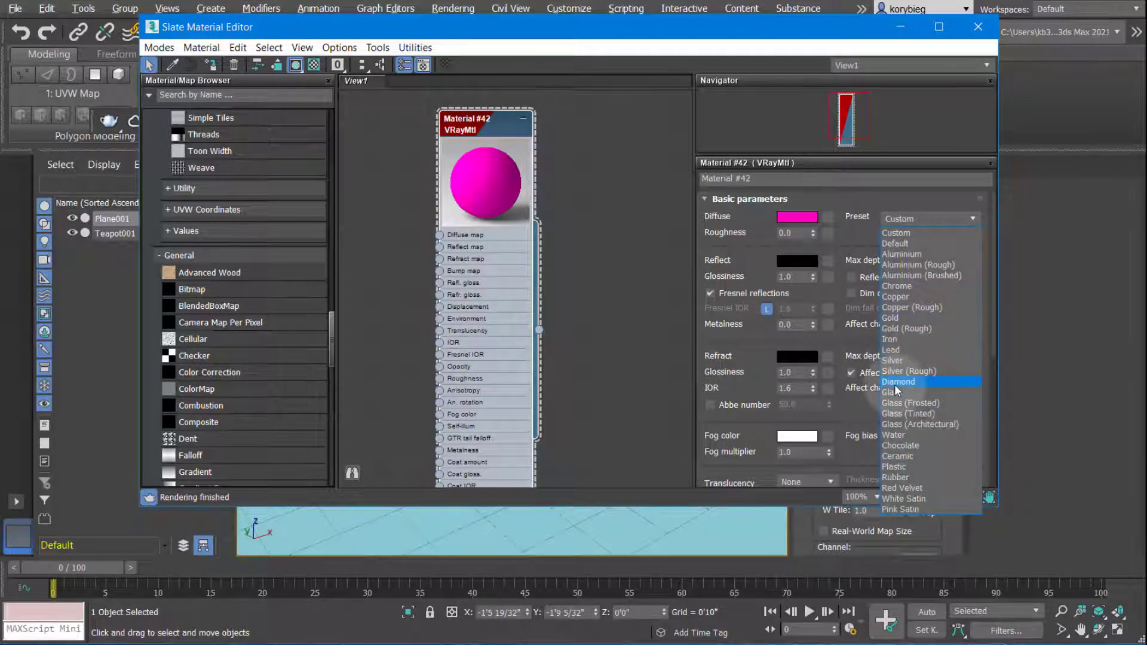
pyautogui.click(837, 206)
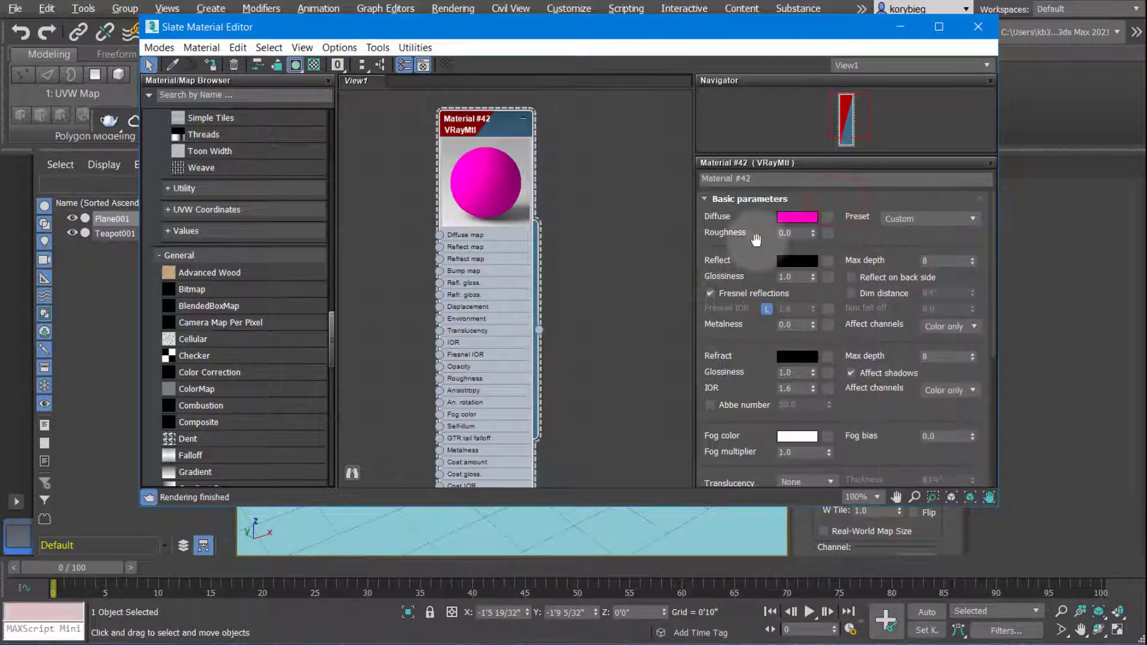
# Step: Try a dark grey of about 45 as Material #42's reflection colour
pyautogui.click(794, 260)
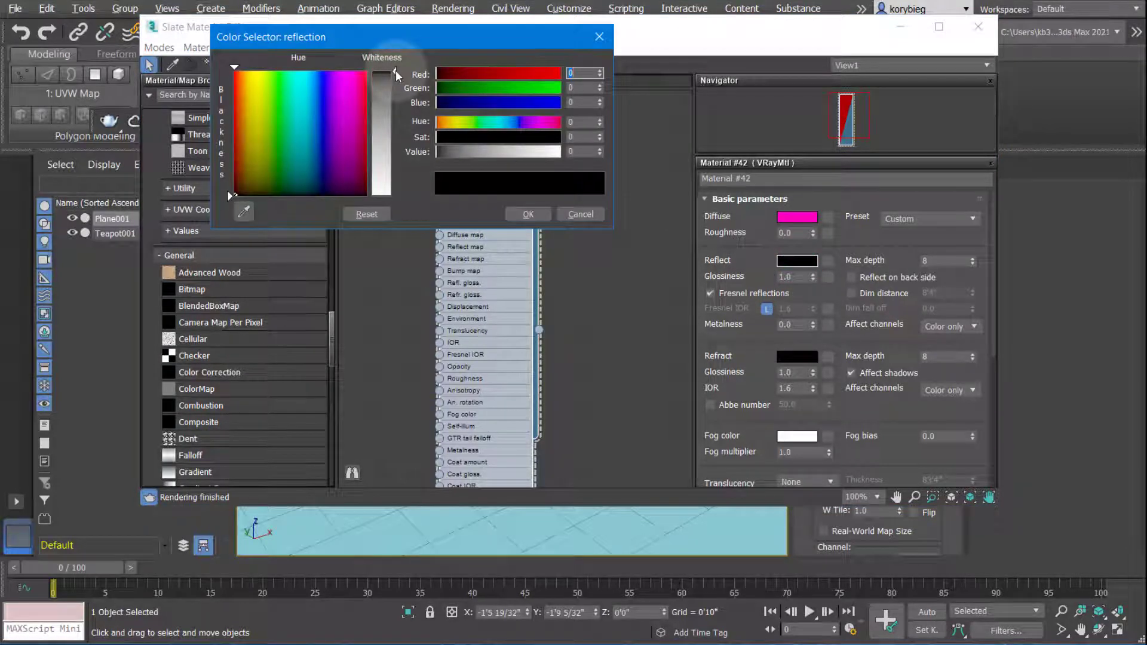
pyautogui.moveTo(398, 75); pyautogui.dragTo(396, 93)
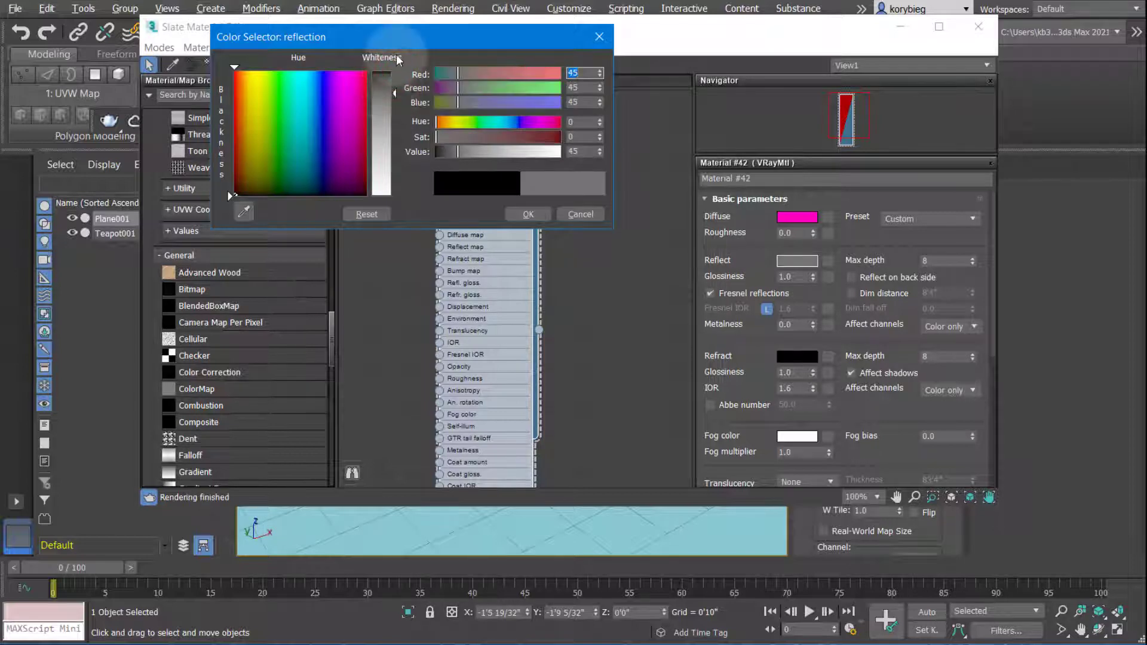
pyautogui.moveTo(397, 36); pyautogui.dragTo(572, 277)
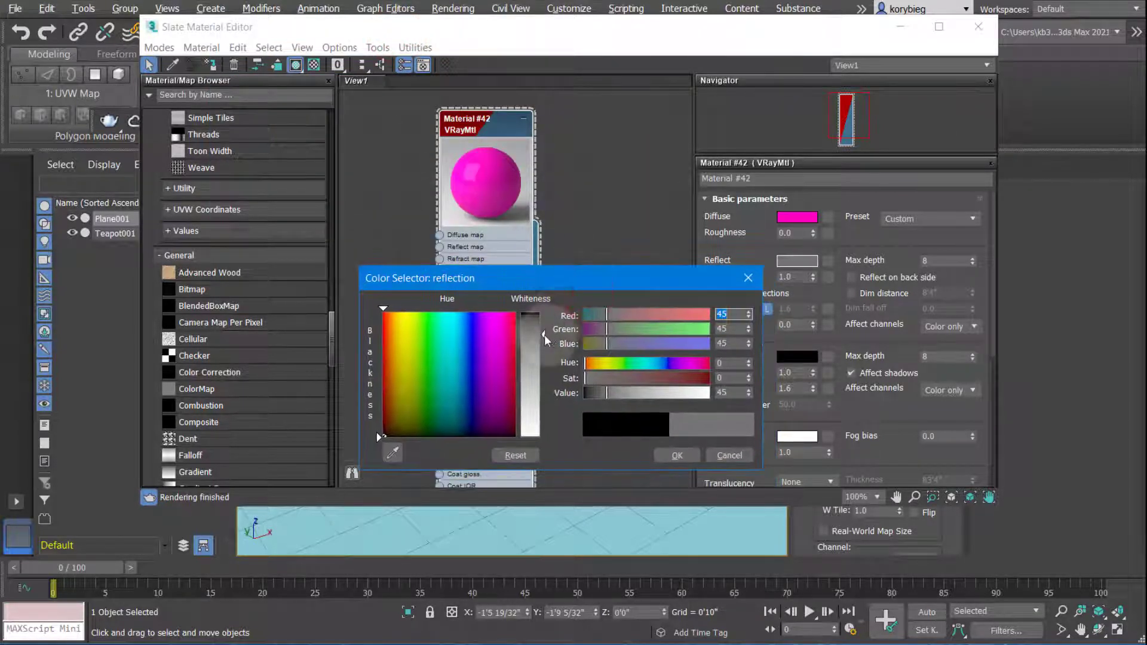
pyautogui.moveTo(543, 334)
pyautogui.mouseDown()
pyautogui.moveTo(544, 437)
pyautogui.moveTo(543, 345)
pyautogui.mouseUp()
pyautogui.click(655, 281)
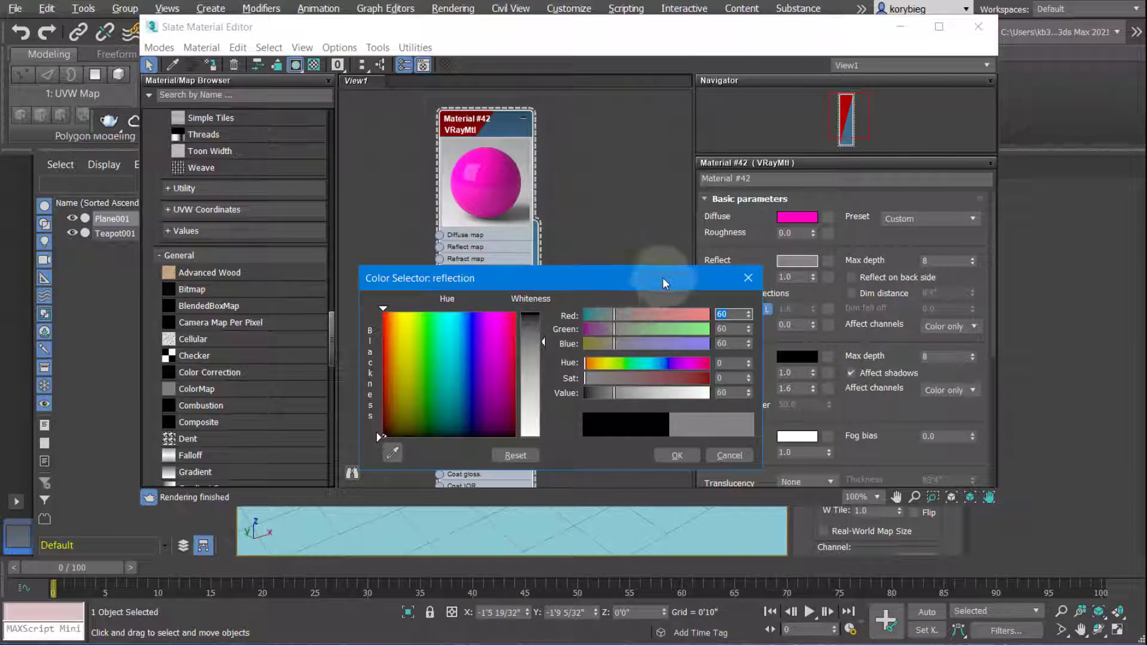
pyautogui.click(662, 259)
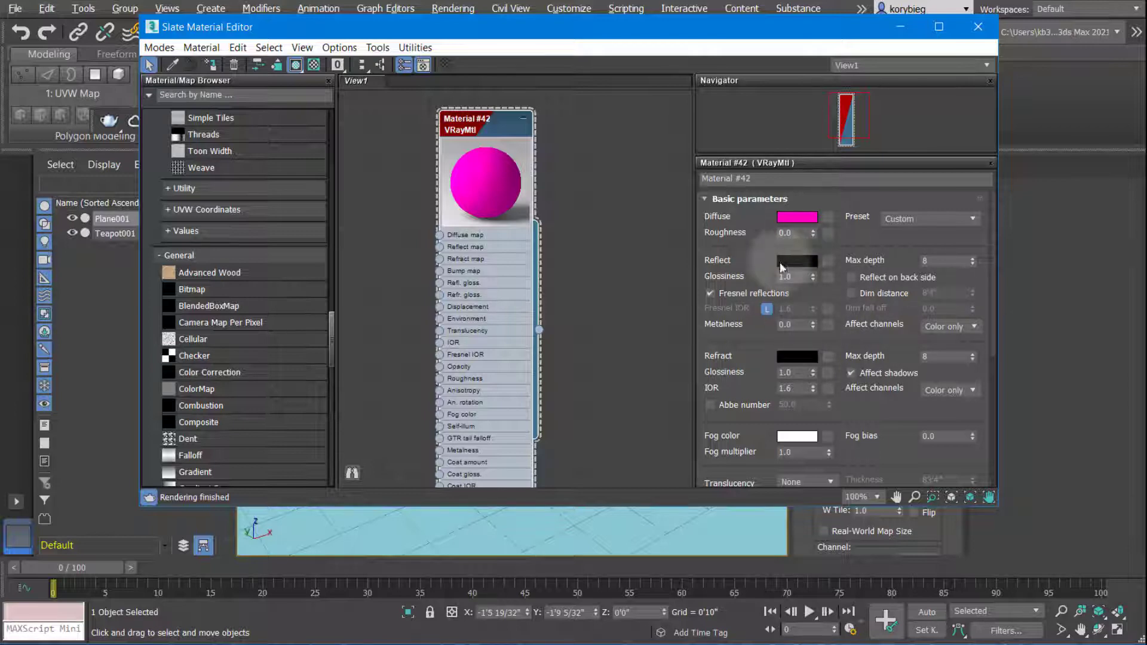
# Step: Set the reflection colour to dark grey 47 and the reflection glossiness to 0.9
pyautogui.click(797, 261)
pyautogui.click(459, 318)
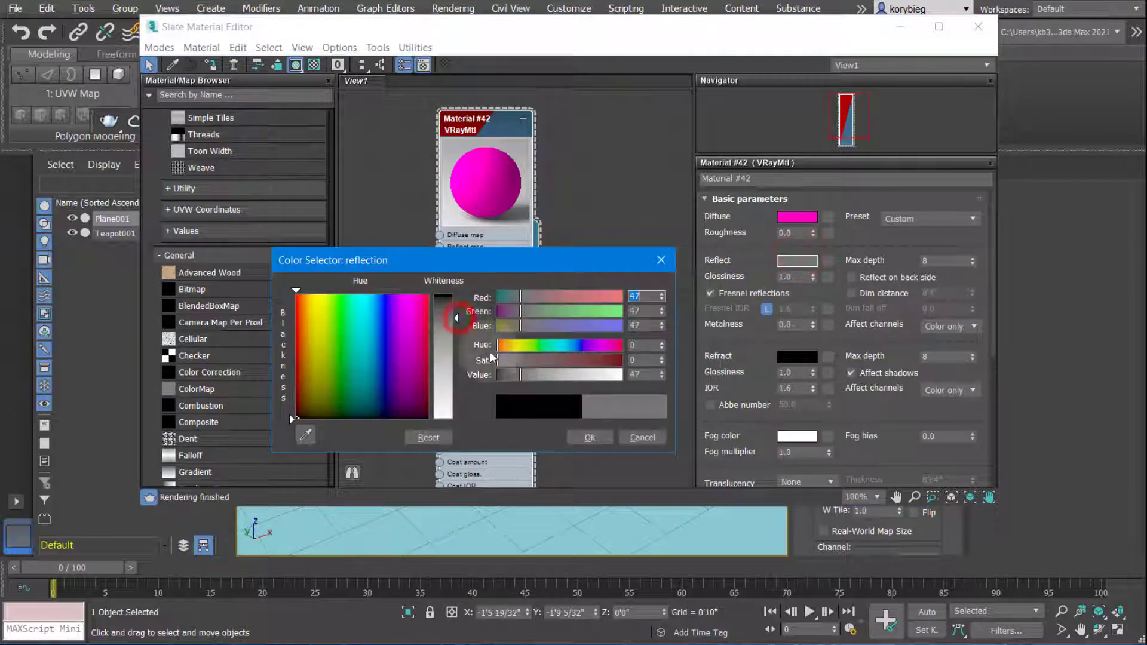
pyautogui.click(594, 438)
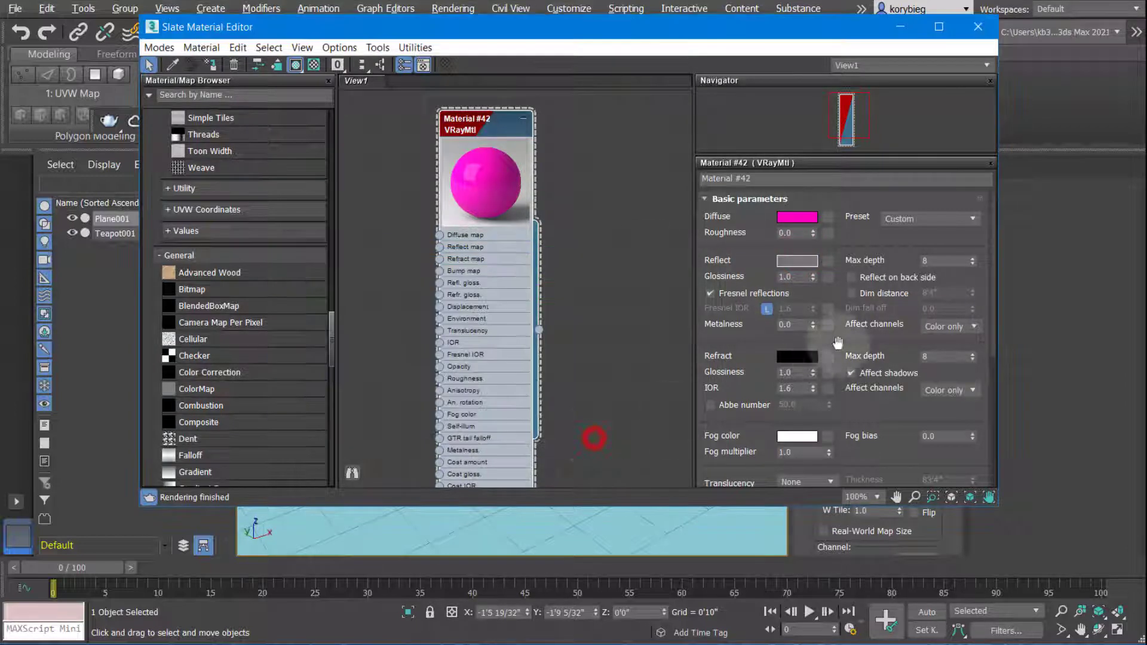
pyautogui.doubleClick(795, 277)
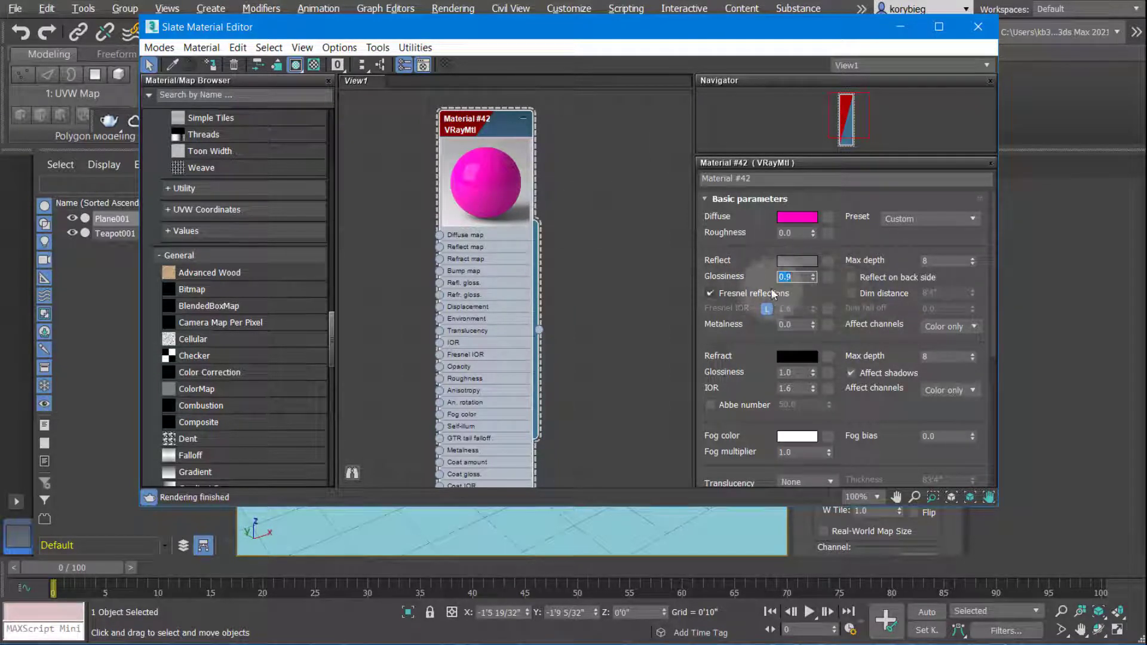
pyautogui.scroll(-4, 741, 332)
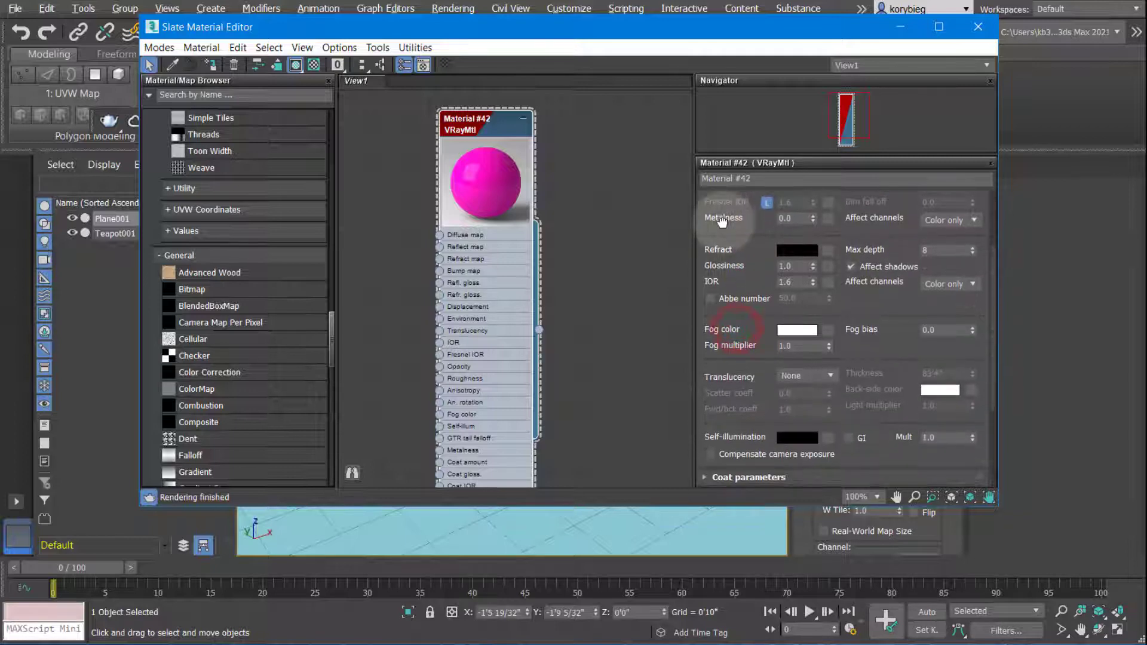
pyautogui.click(797, 249)
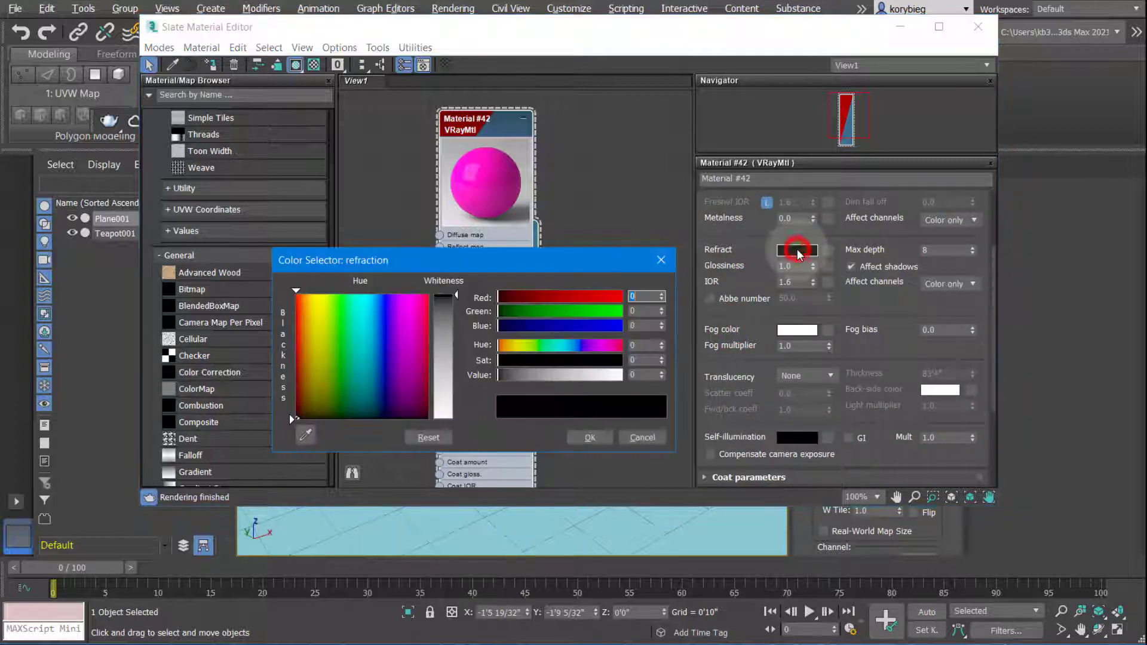
pyautogui.click(455, 327)
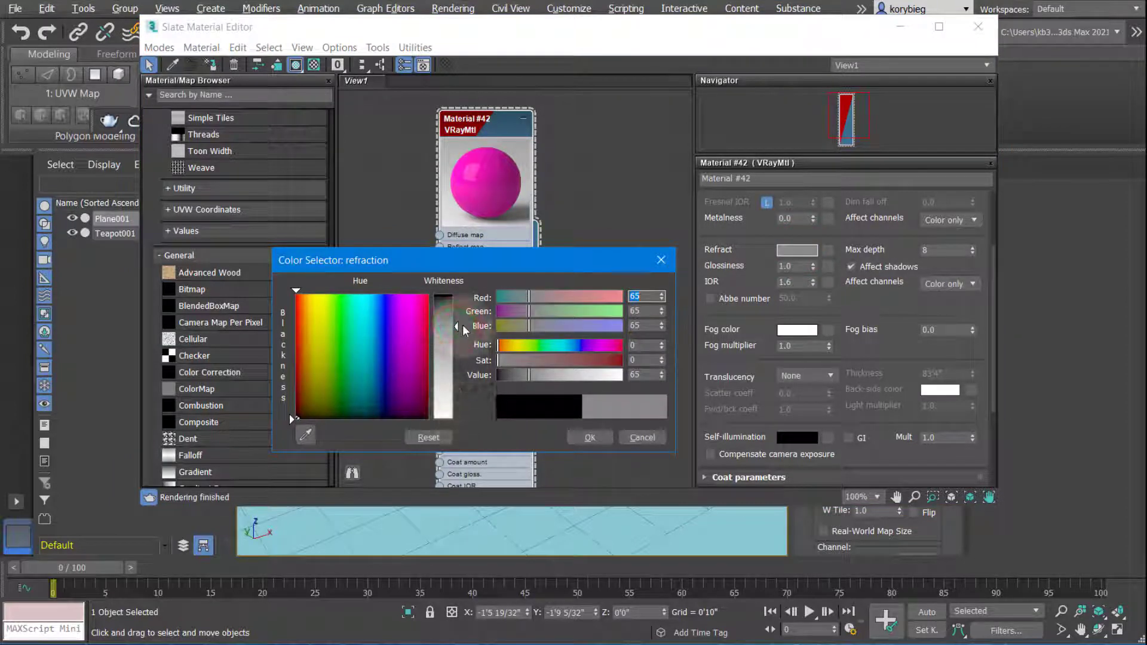
pyautogui.moveTo(462, 325); pyautogui.dragTo(458, 295)
pyautogui.click(589, 439)
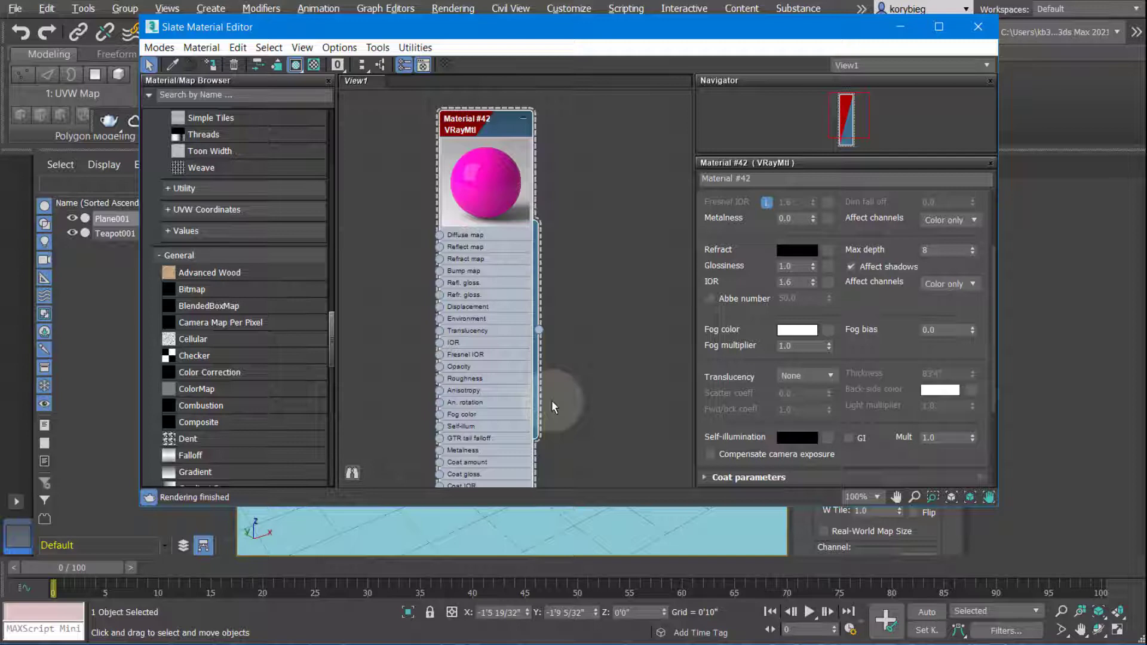
pyautogui.moveTo(765, 254)
pyautogui.mouseDown()
pyautogui.moveTo(756, 374)
pyautogui.moveTo(750, 245)
pyautogui.mouseUp()
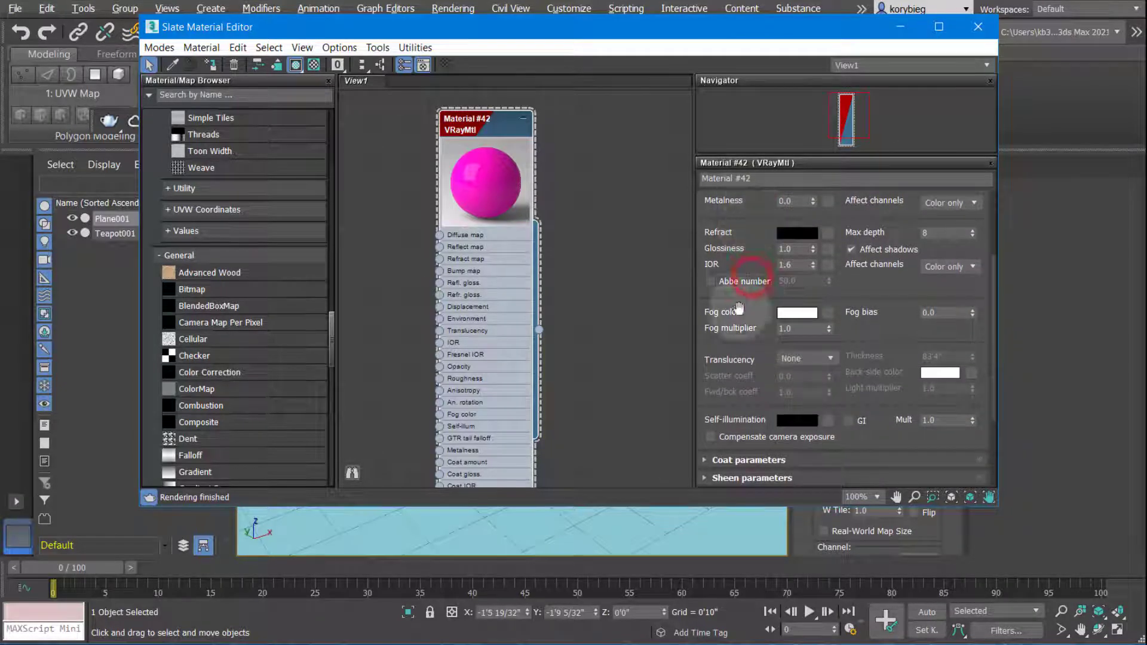
pyautogui.scroll(-3, 740, 308)
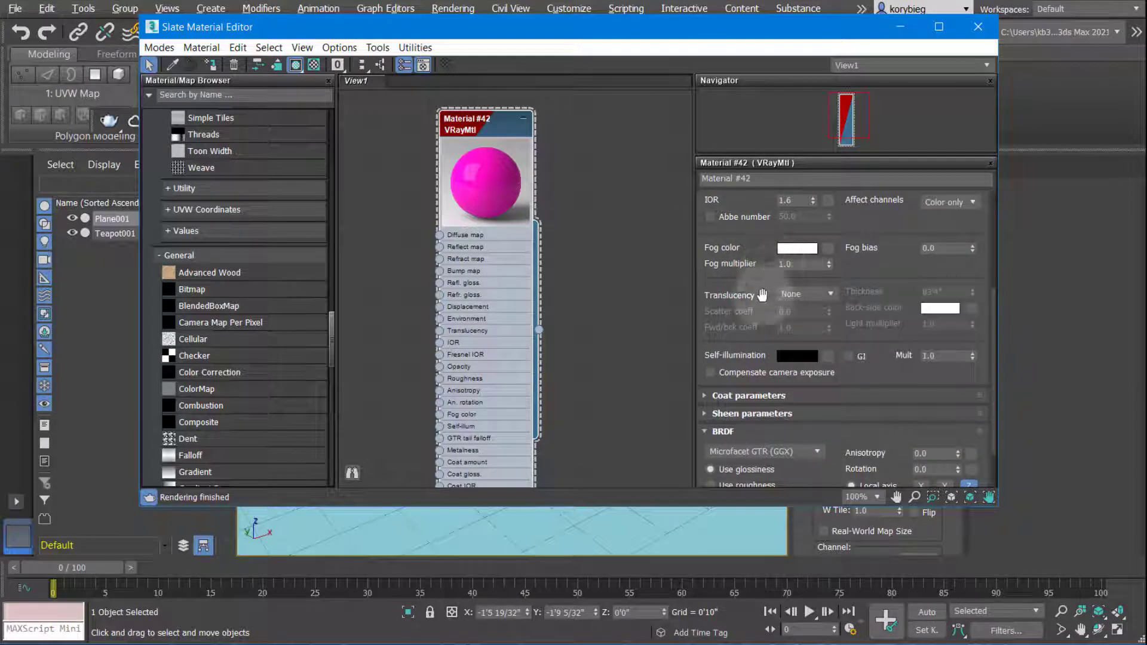
pyautogui.moveTo(762, 295); pyautogui.dragTo(756, 276)
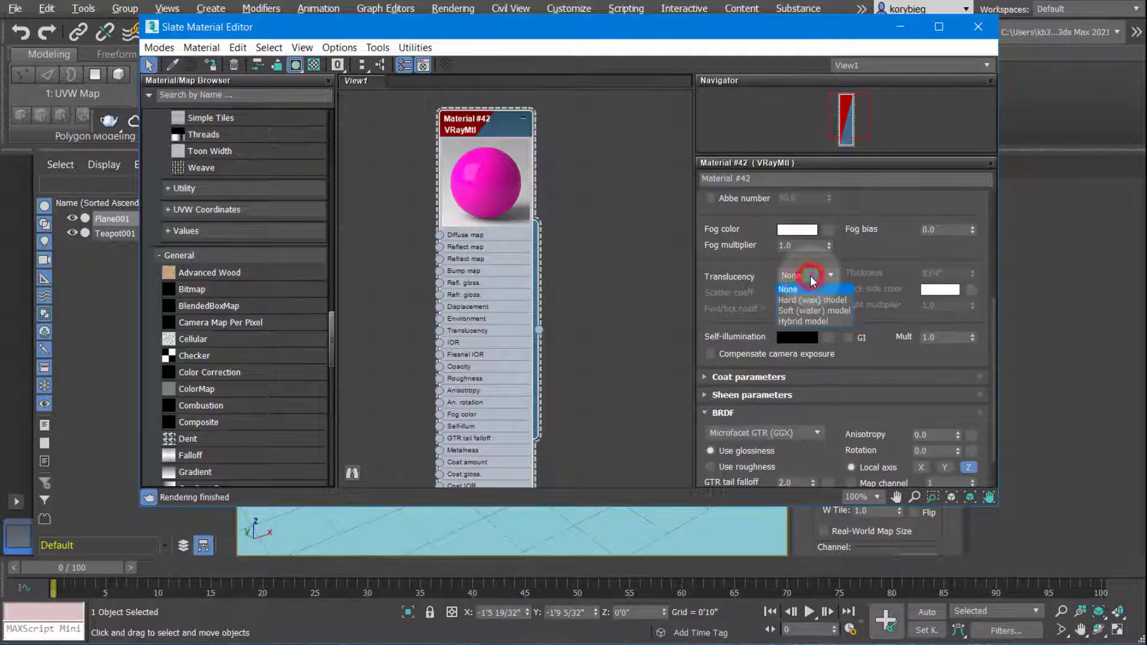
pyautogui.click(806, 275)
pyautogui.click(759, 276)
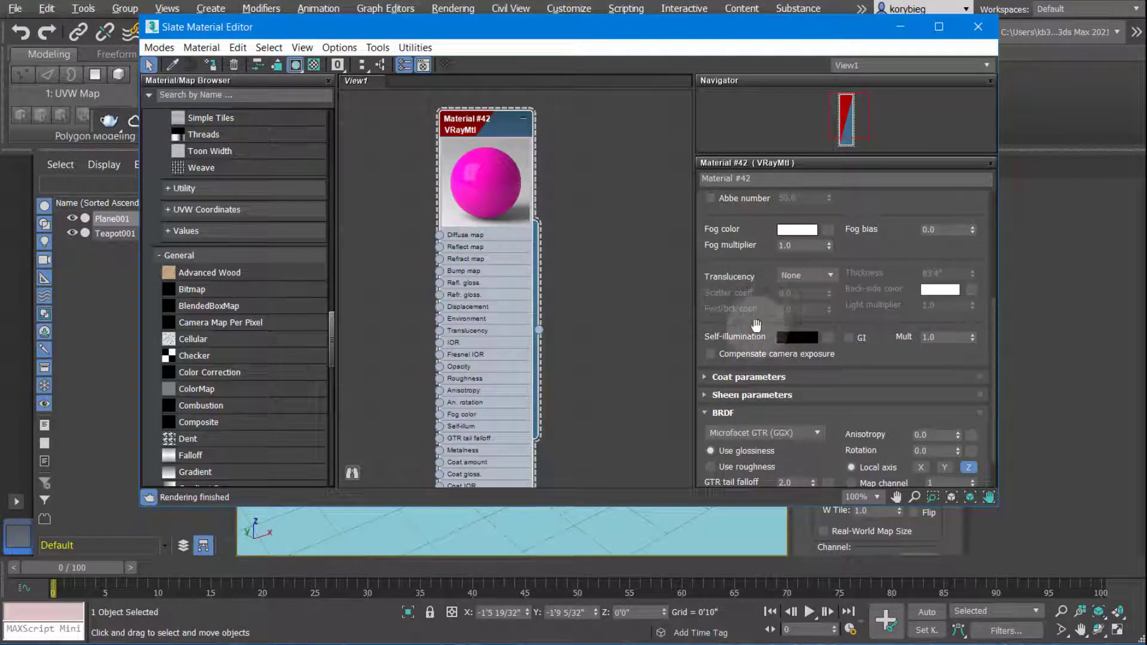
pyautogui.moveTo(768, 353); pyautogui.dragTo(768, 306)
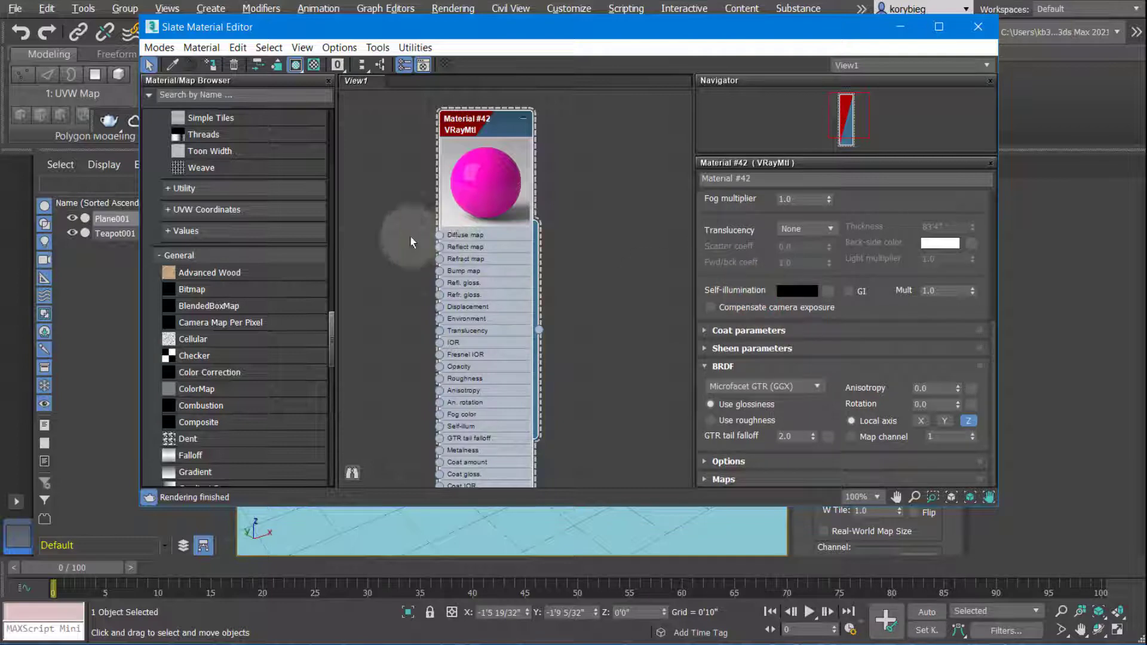
pyautogui.scroll(-3, 221, 389)
pyautogui.scroll(-6, 210, 357)
pyautogui.scroll(-8, 274, 379)
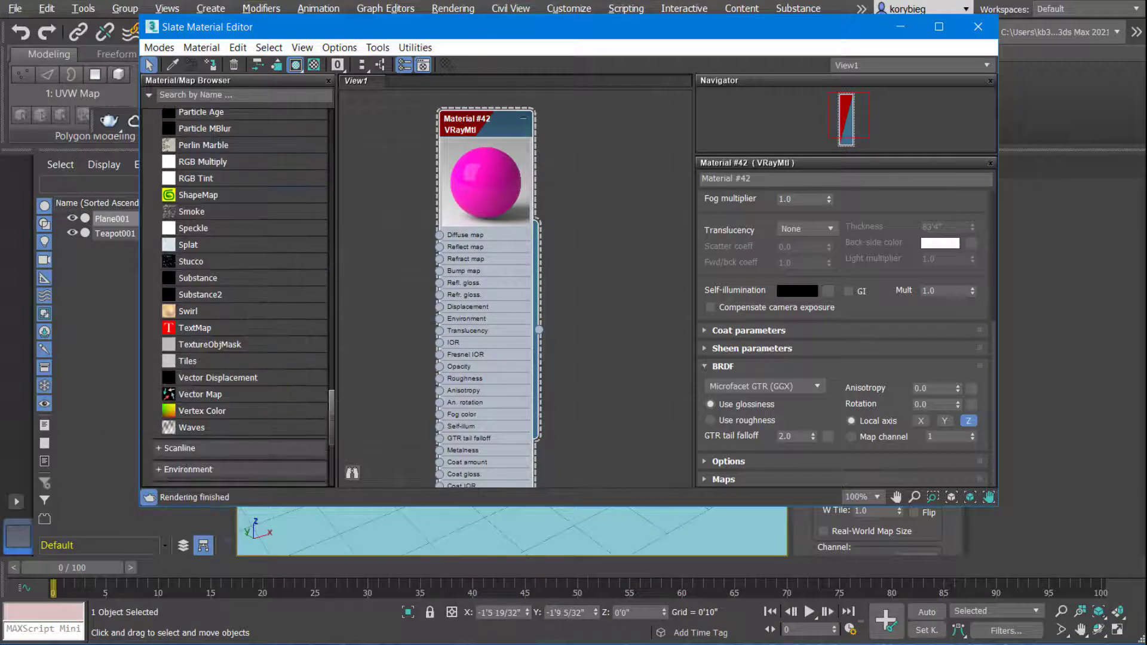
pyautogui.scroll(15, 243, 251)
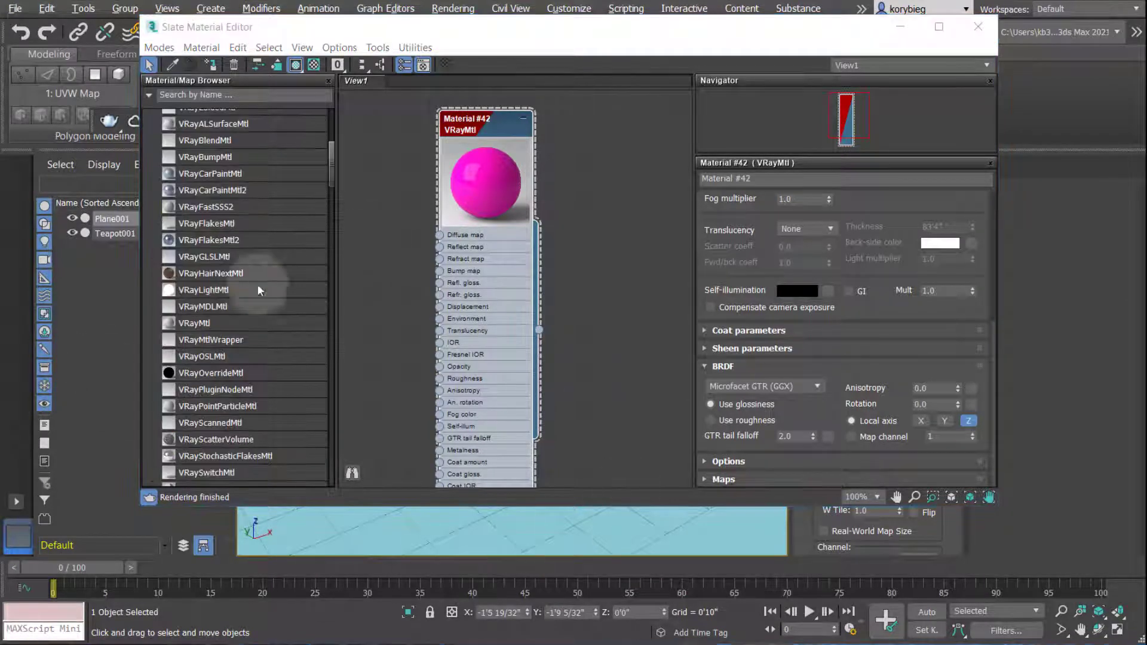
pyautogui.scroll(-3, 230, 254)
pyautogui.scroll(3, 231, 250)
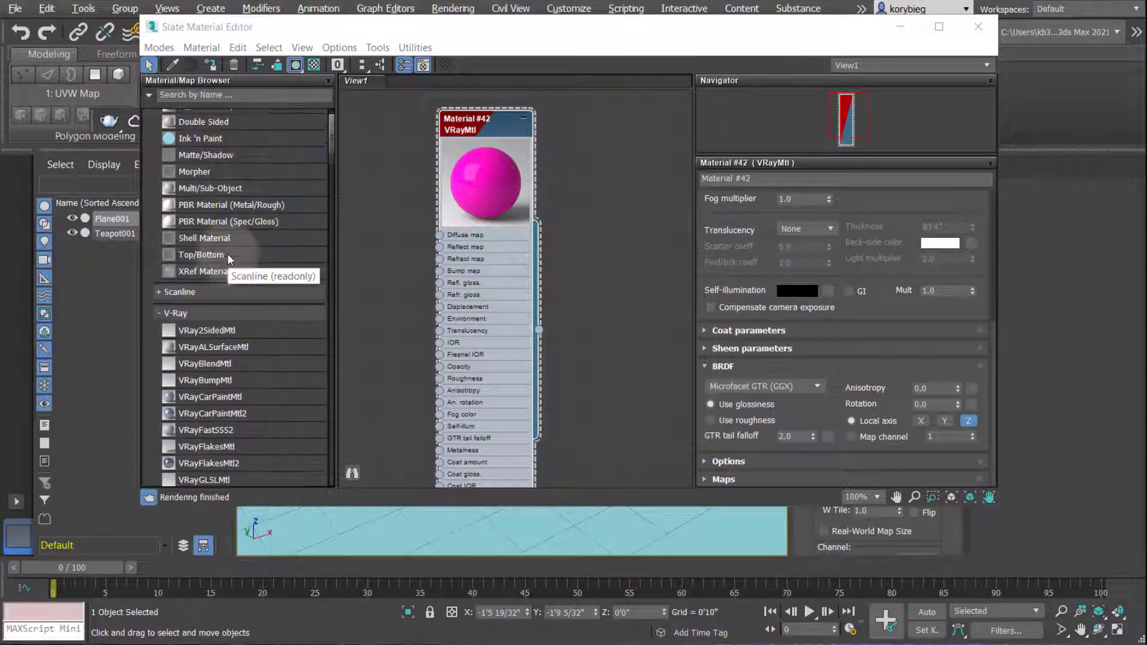
pyautogui.scroll(-5, 227, 370)
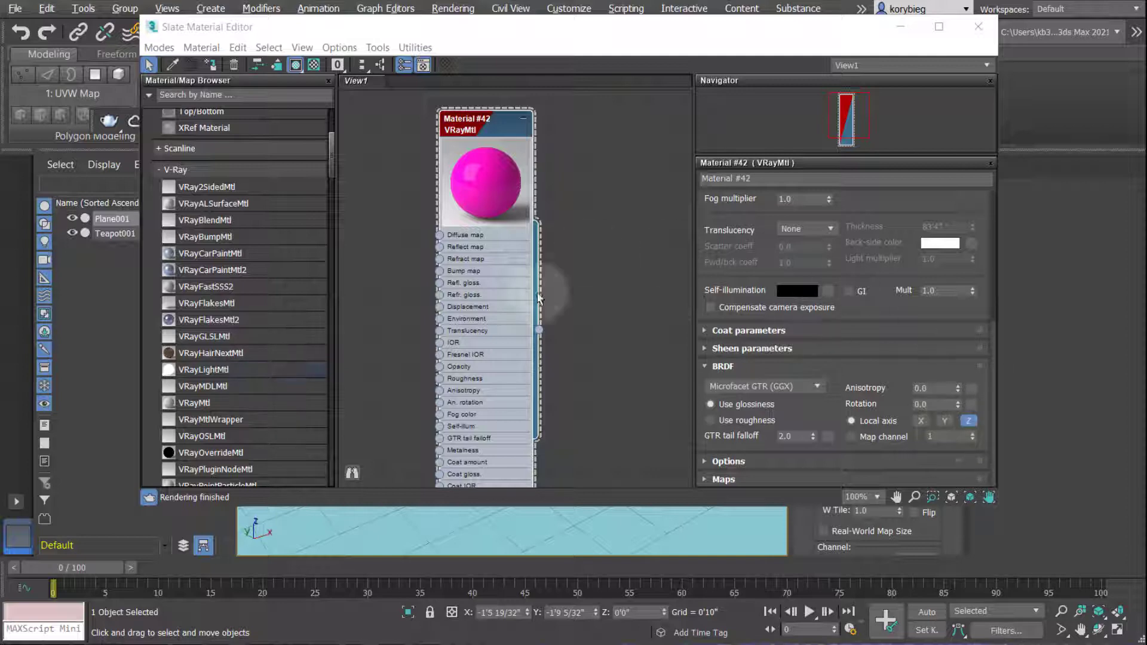
pyautogui.moveTo(612, 376); pyautogui.dragTo(593, 355, button='middle')
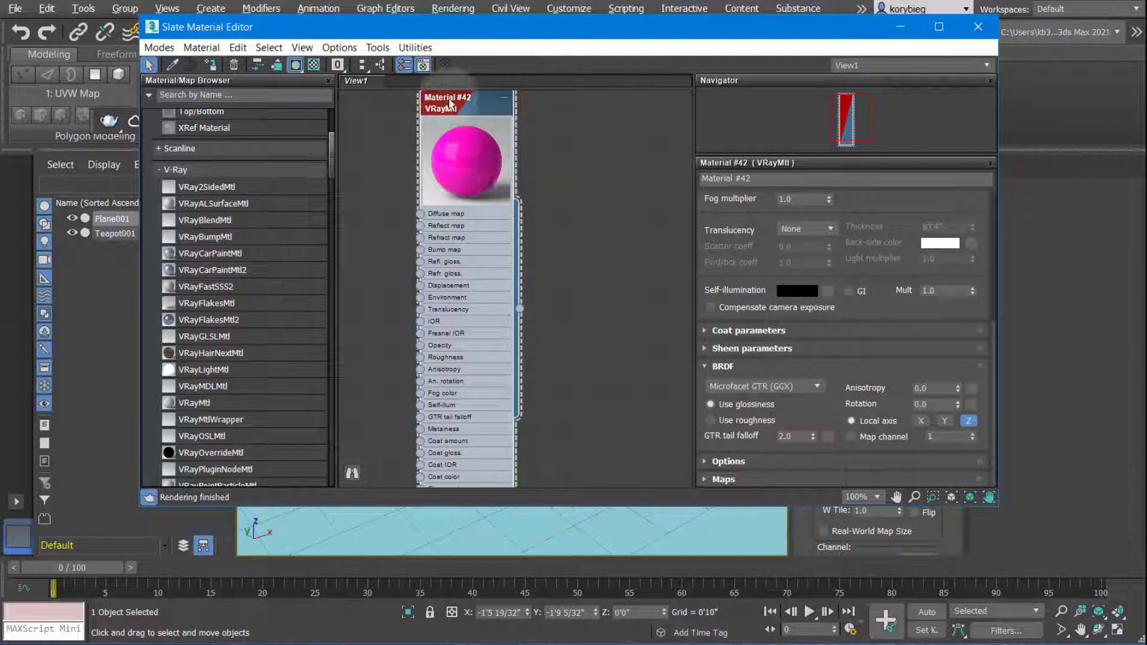
# Step: Assign Material #42 to Teapot001, moving the Slate editor aside and back afterwards
pyautogui.moveTo(450, 103); pyautogui.dragTo(530, 116)
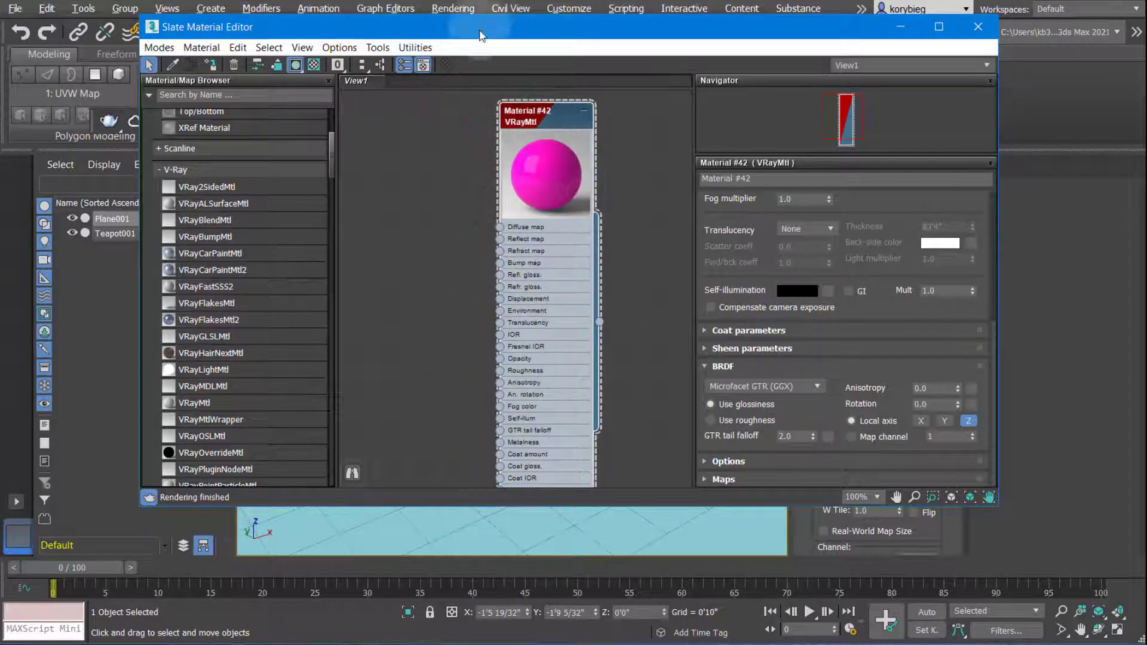
pyautogui.moveTo(478, 24); pyautogui.dragTo(830, 29)
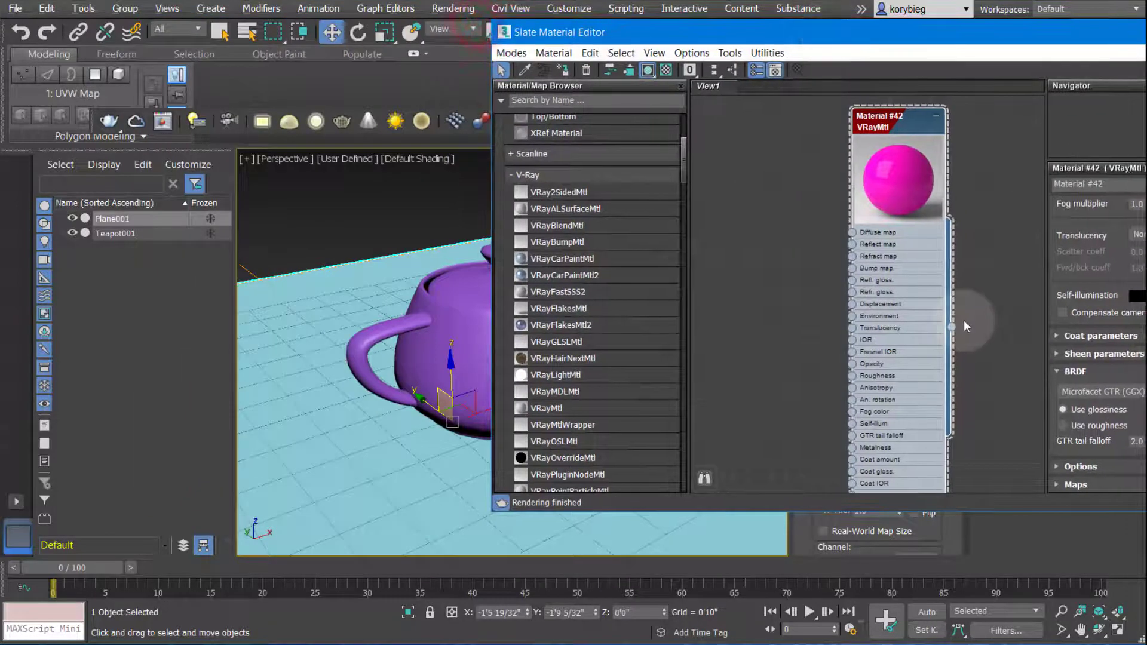
pyautogui.moveTo(952, 327); pyautogui.dragTo(463, 359)
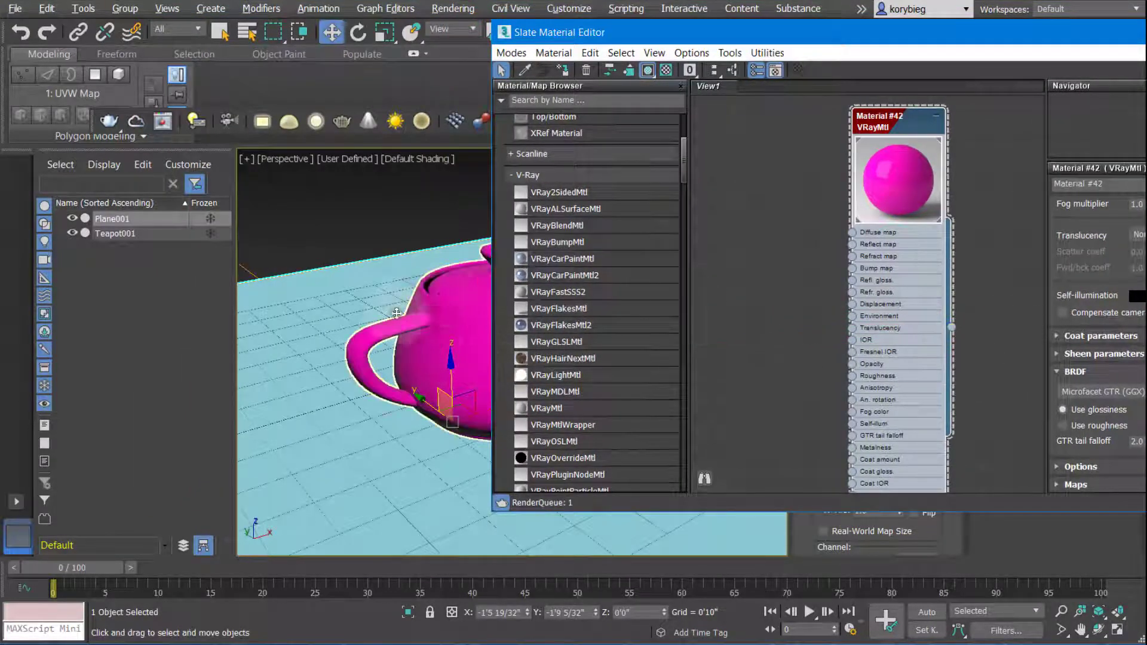
pyautogui.click(454, 311)
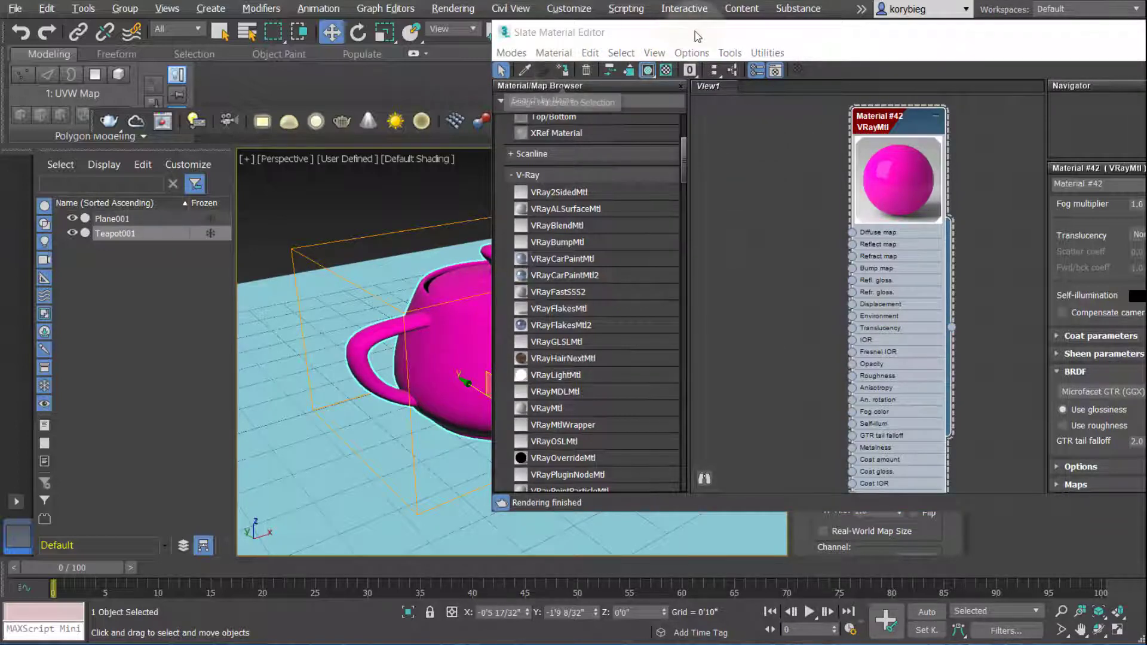
pyautogui.moveTo(696, 31); pyautogui.dragTo(411, 41)
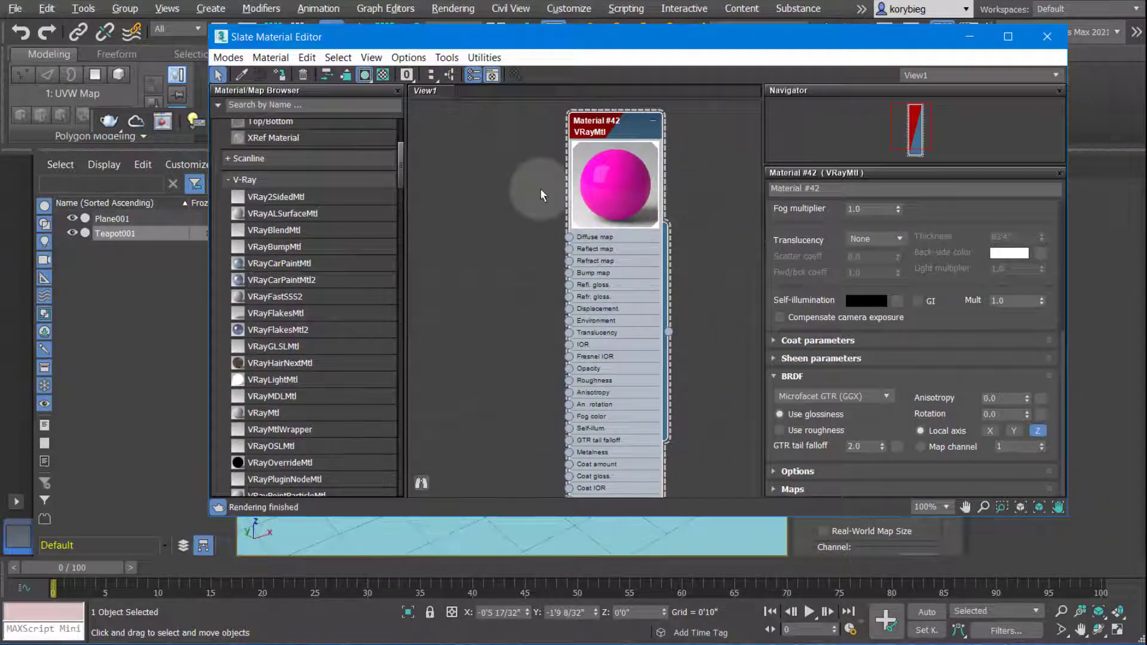
pyautogui.moveTo(565, 36); pyautogui.dragTo(601, 64)
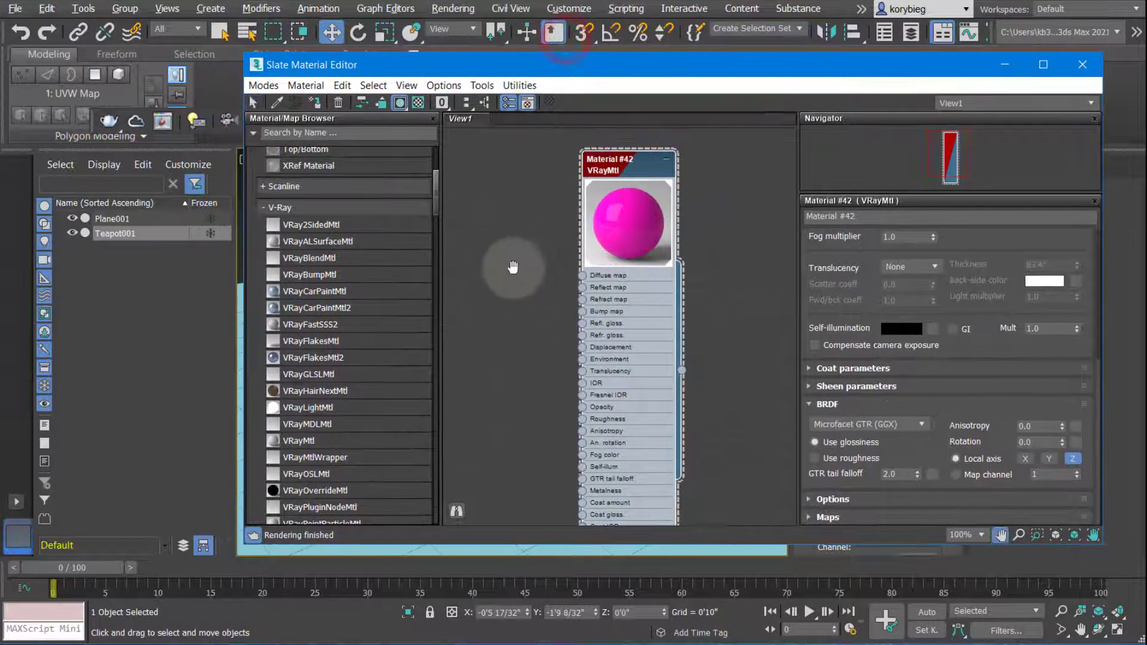
pyautogui.scroll(-2, 532, 251)
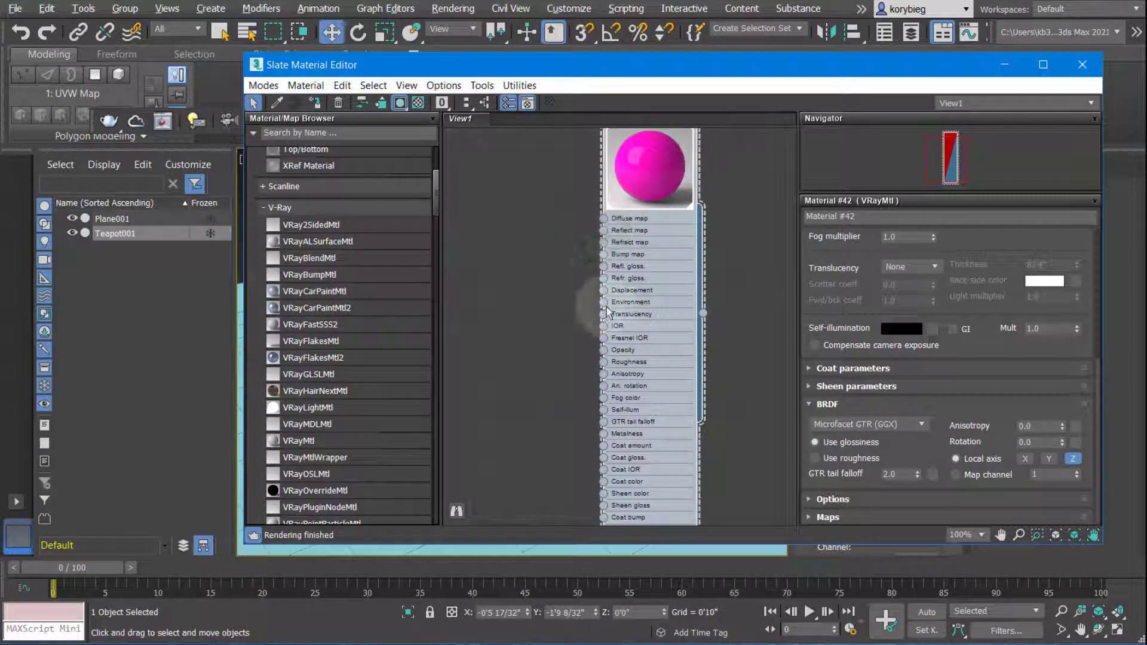
pyautogui.moveTo(550, 348); pyautogui.dragTo(538, 313, button='middle')
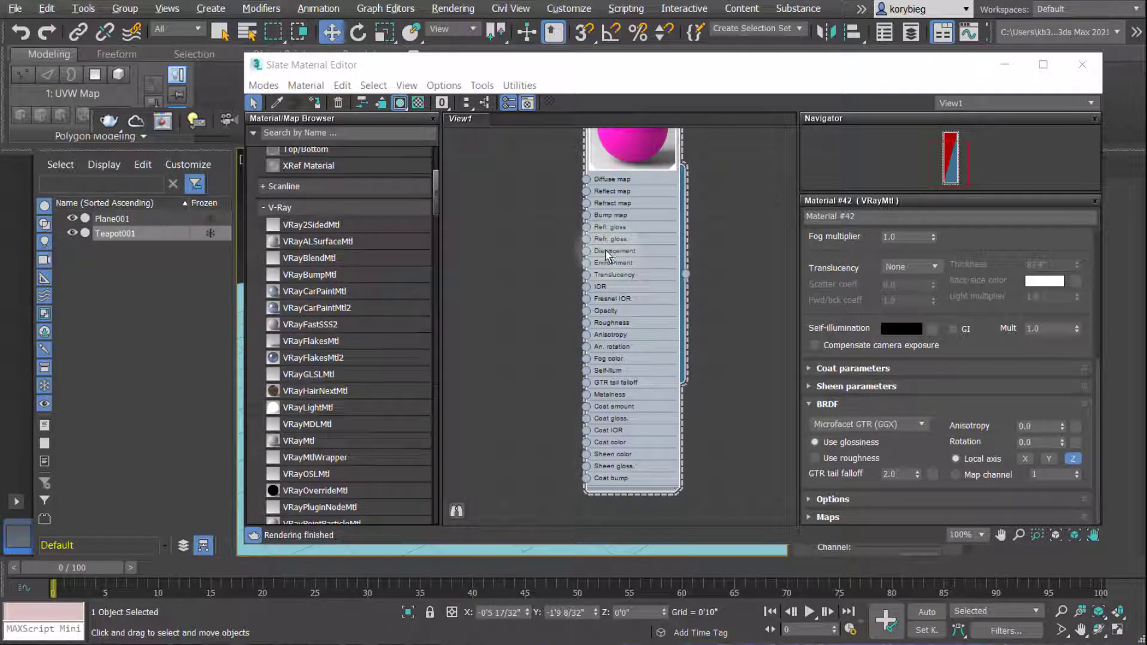
pyautogui.scroll(-15, 340, 403)
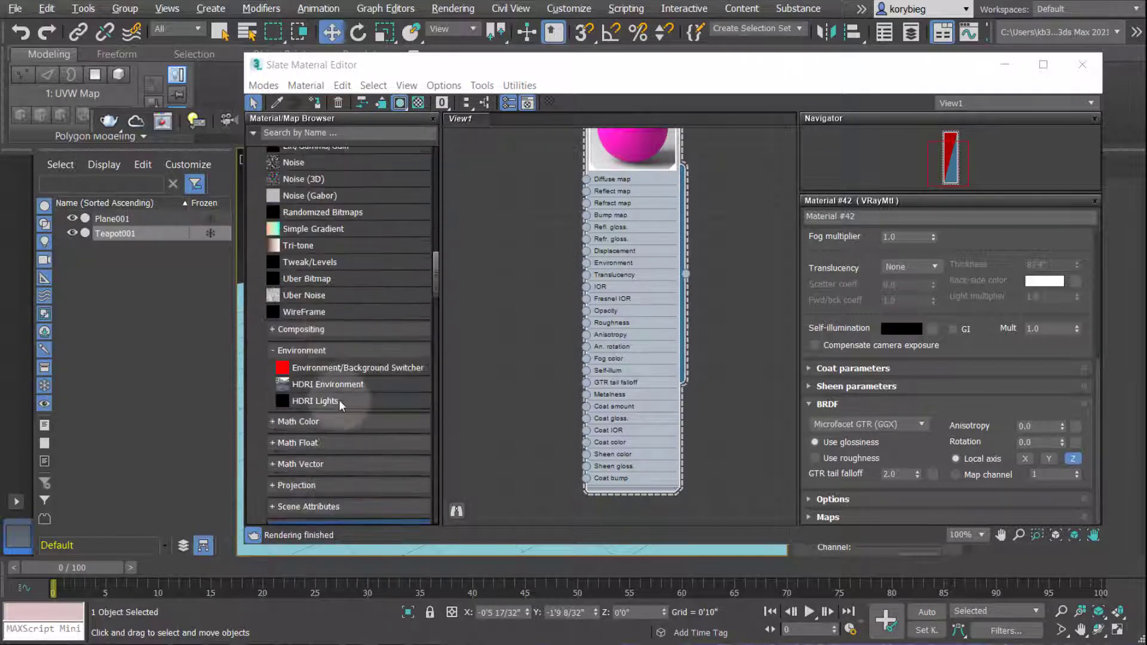
pyautogui.scroll(-12, 341, 404)
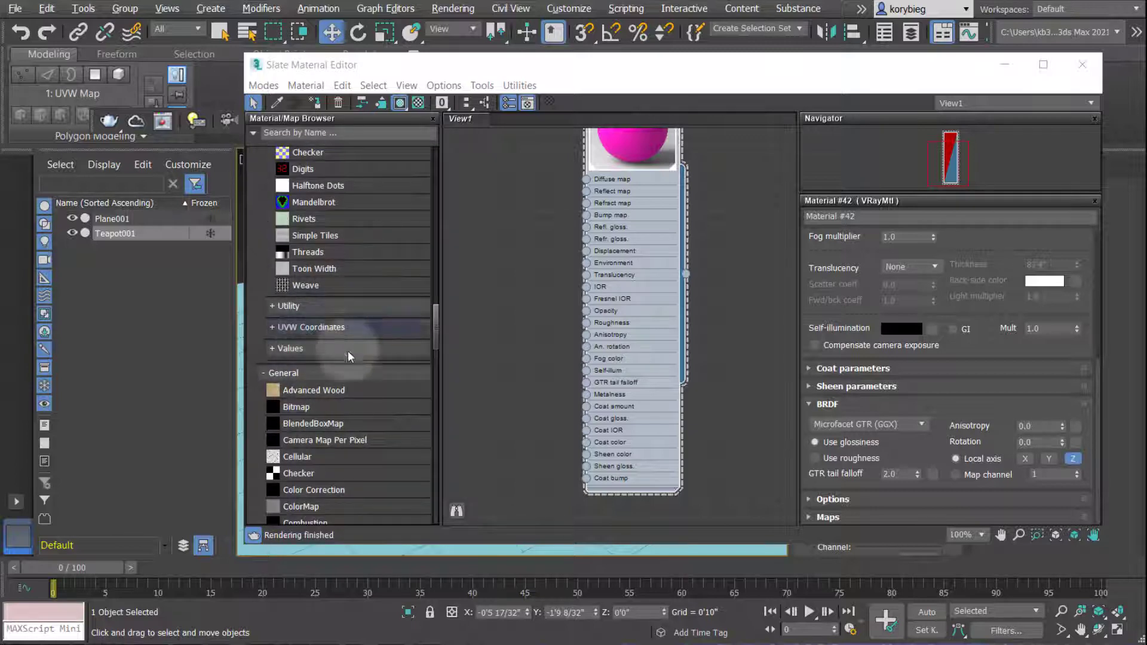
pyautogui.scroll(-3, 341, 451)
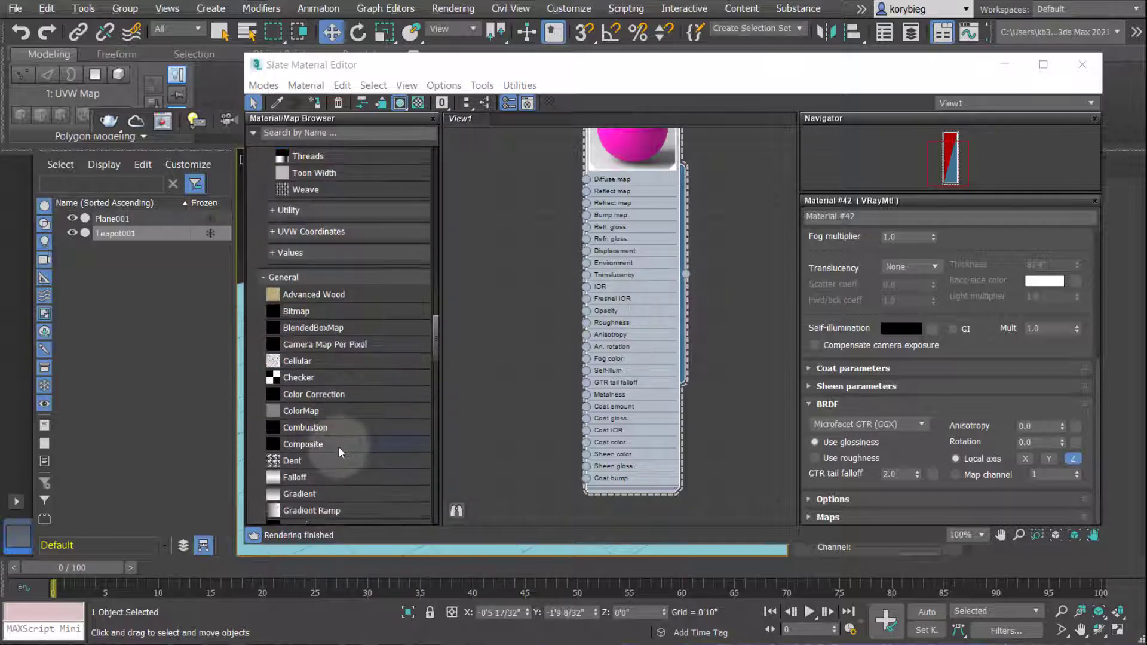
pyautogui.scroll(-3, 339, 453)
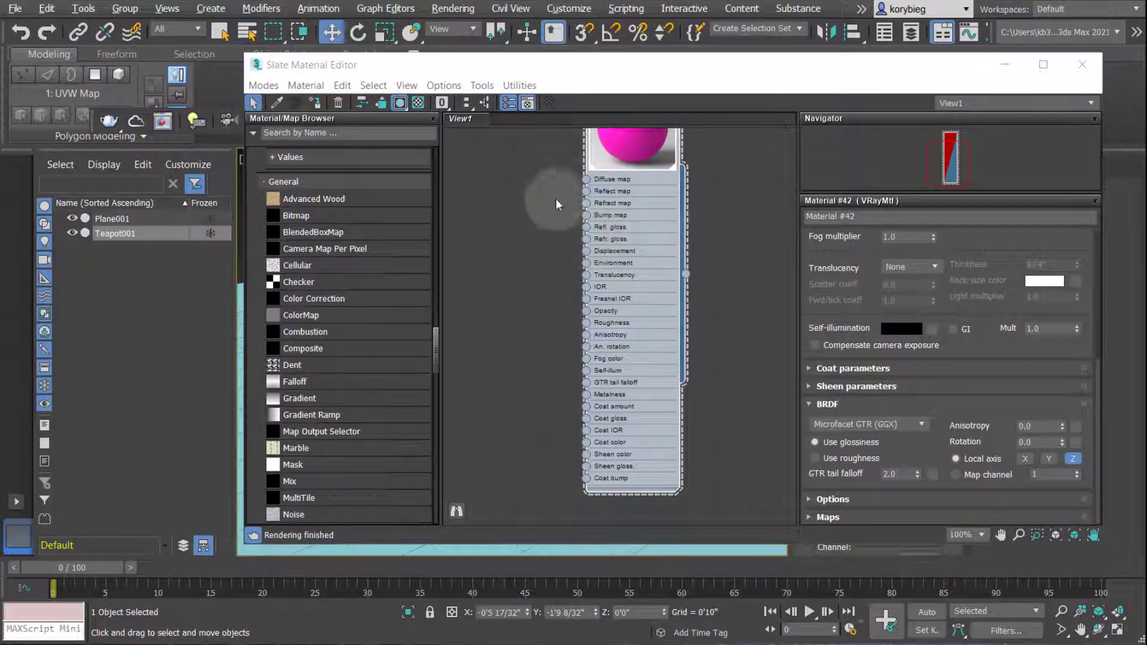
pyautogui.moveTo(587, 182); pyautogui.dragTo(551, 197)
# Step: Dismiss the map-type list and add a new VRayMtl node, Material #43
pyautogui.click(527, 267)
pyautogui.scroll(-3, 525, 257)
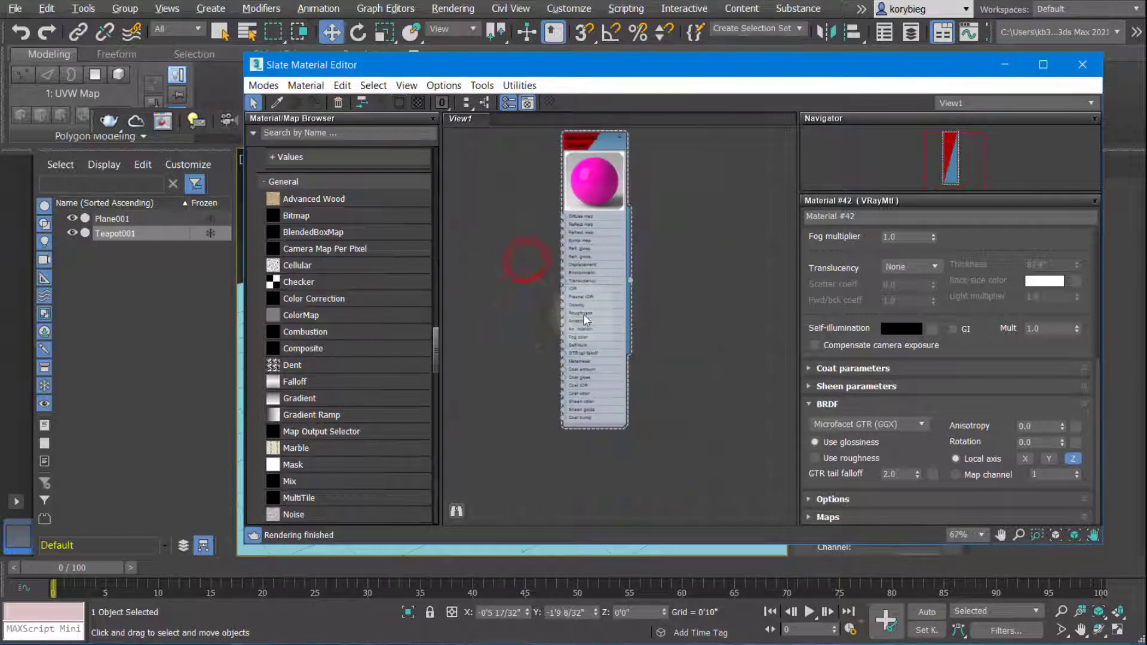
pyautogui.scroll(-20, 301, 197)
pyautogui.scroll(4, 346, 408)
pyautogui.scroll(-4, 367, 331)
pyautogui.moveTo(303, 397); pyautogui.dragTo(705, 166)
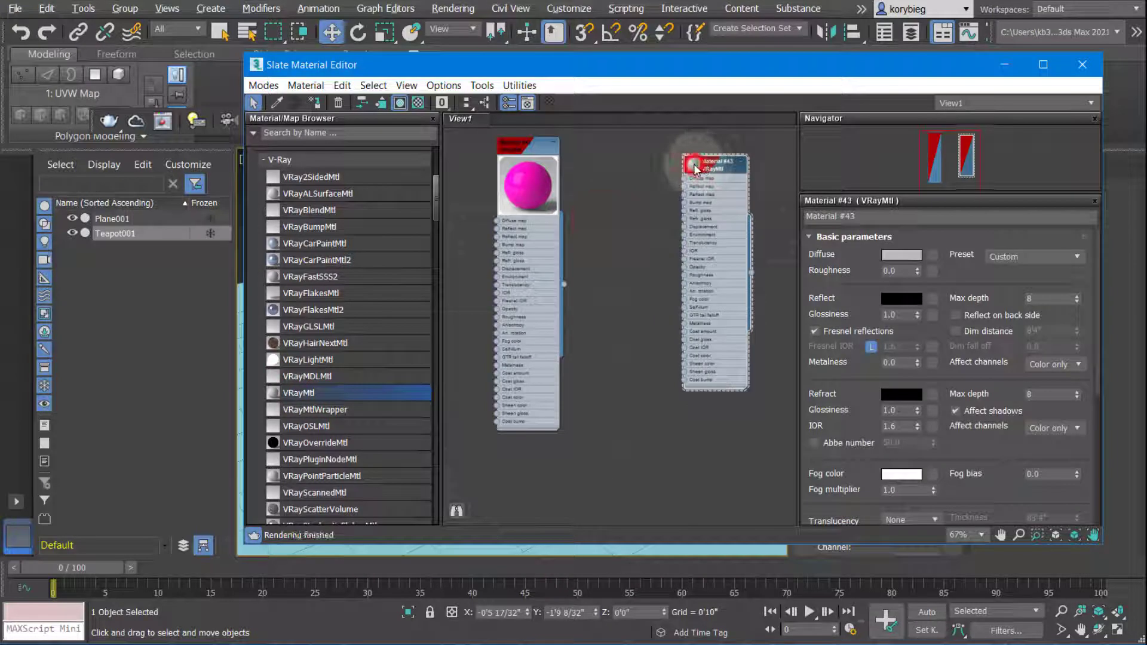
# Step: Connect a General > Bitmap map to Material #43's Diffuse input without loading a file
pyautogui.moveTo(648, 213); pyautogui.dragTo(558, 264, button='middle')
pyautogui.scroll(3, 570, 317)
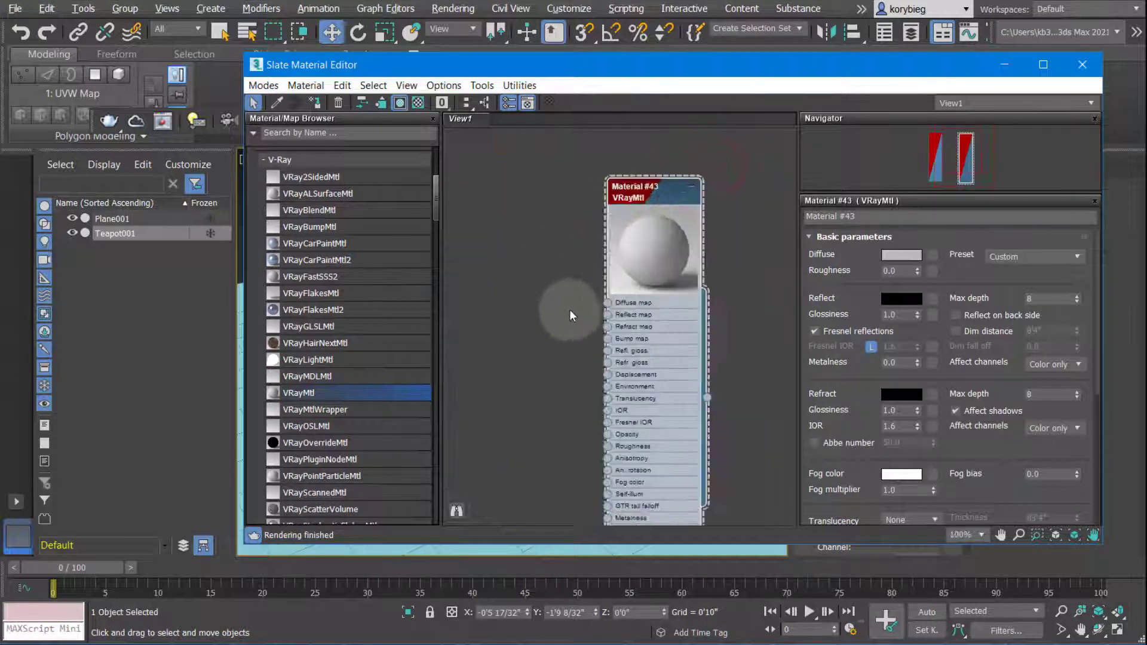
pyautogui.scroll(1, 569, 318)
pyautogui.moveTo(569, 318); pyautogui.dragTo(558, 243, button='middle')
pyautogui.moveTo(581, 230); pyautogui.dragTo(485, 242)
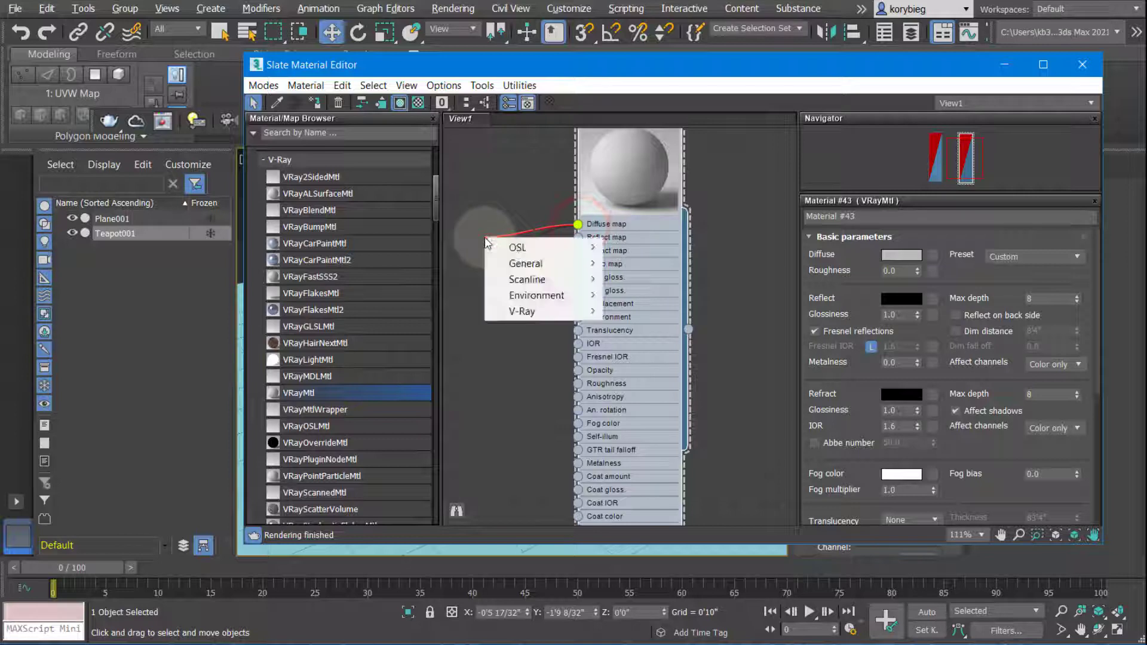
pyautogui.moveTo(507, 247)
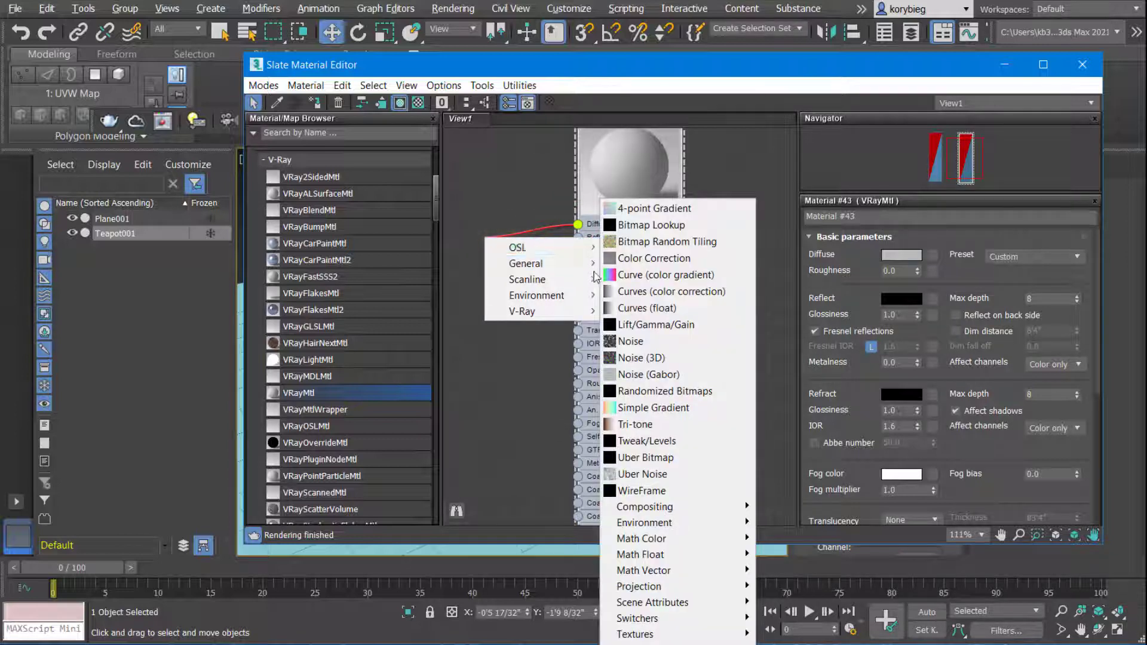
pyautogui.moveTo(562, 285)
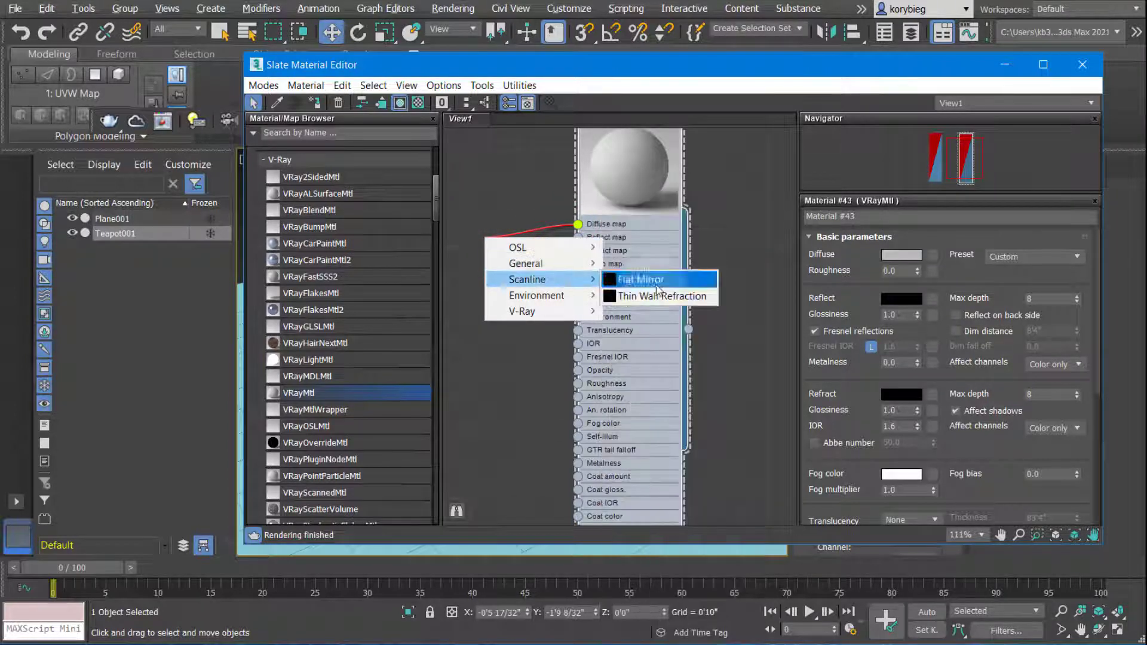
pyautogui.moveTo(523, 310)
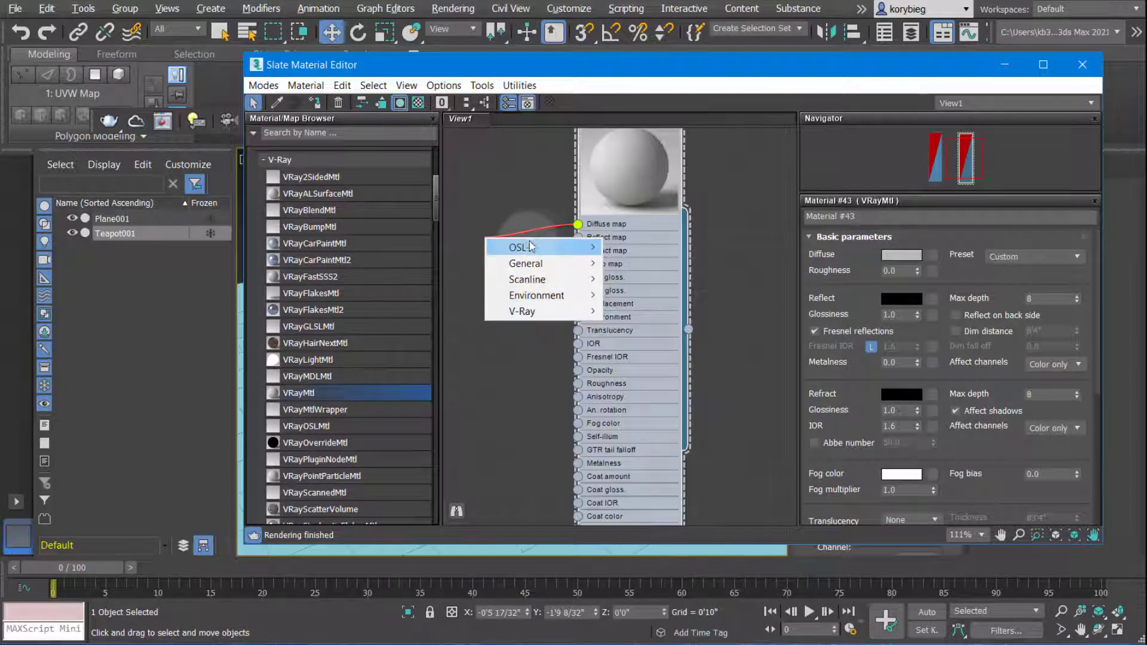
pyautogui.moveTo(525, 264)
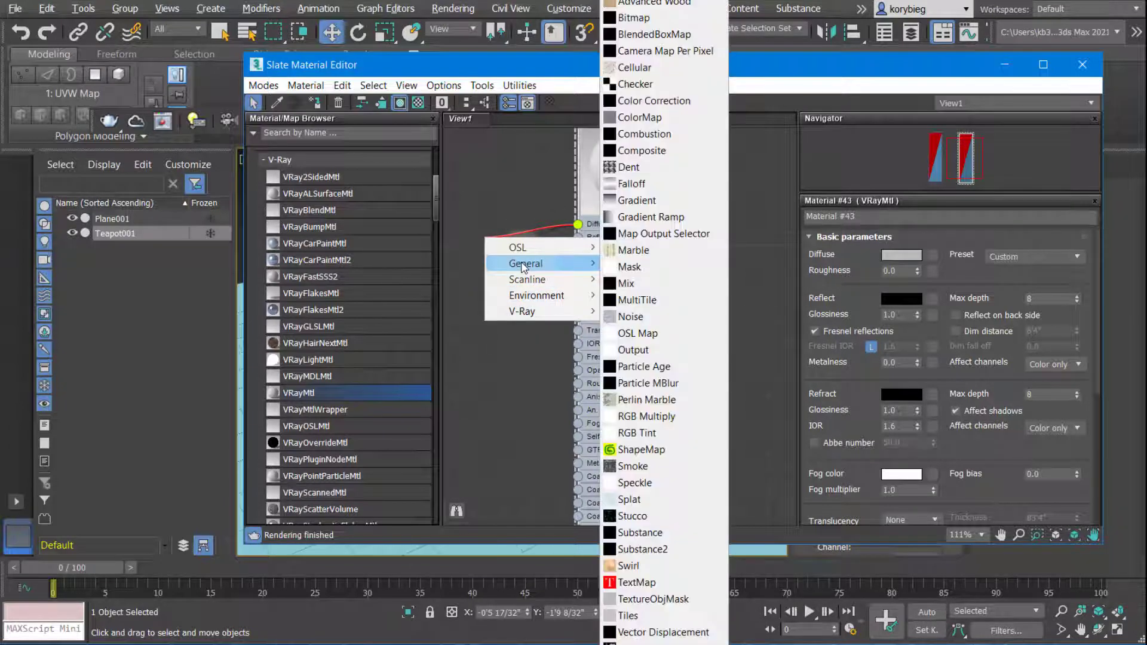
pyautogui.click(638, 18)
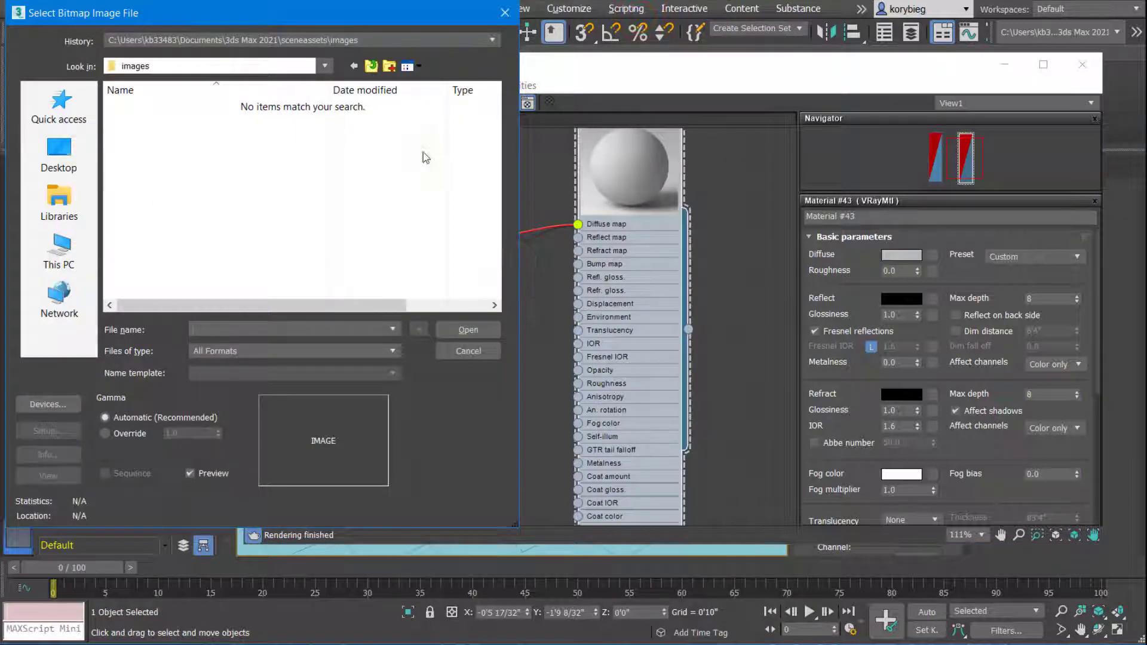
pyautogui.click(469, 349)
# Step: Inspect the Map #1 Bitmap, cancel picking an image, and delete the Bitmap node
pyautogui.moveTo(474, 239); pyautogui.dragTo(474, 267)
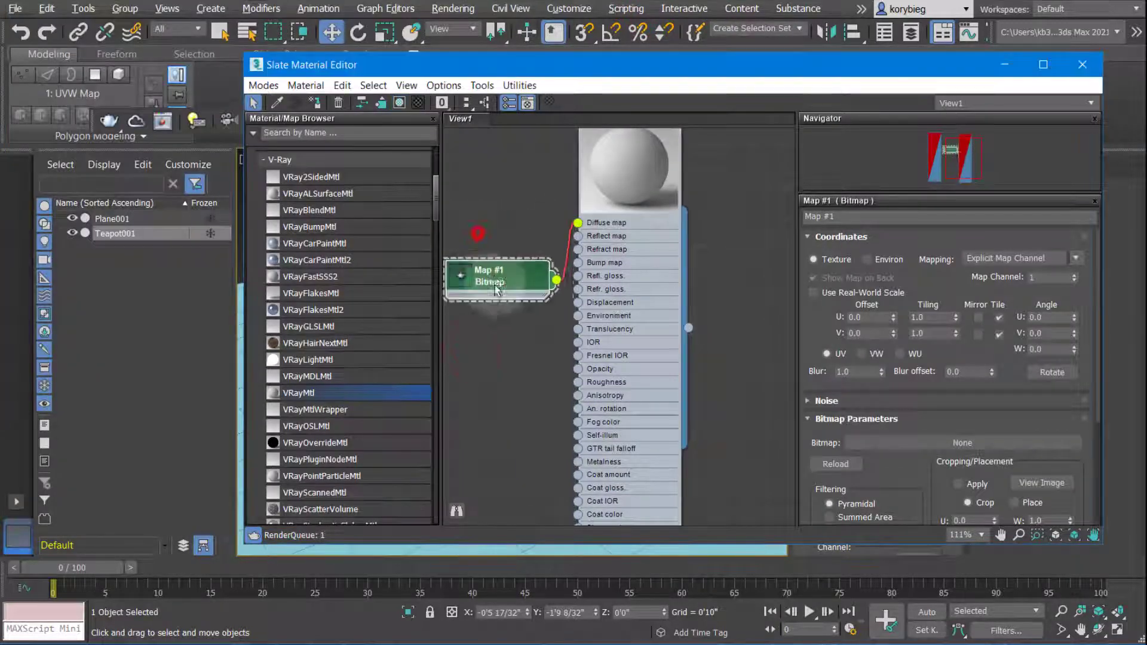
pyautogui.moveTo(492, 310); pyautogui.dragTo(588, 307, button='middle')
pyautogui.click(598, 275)
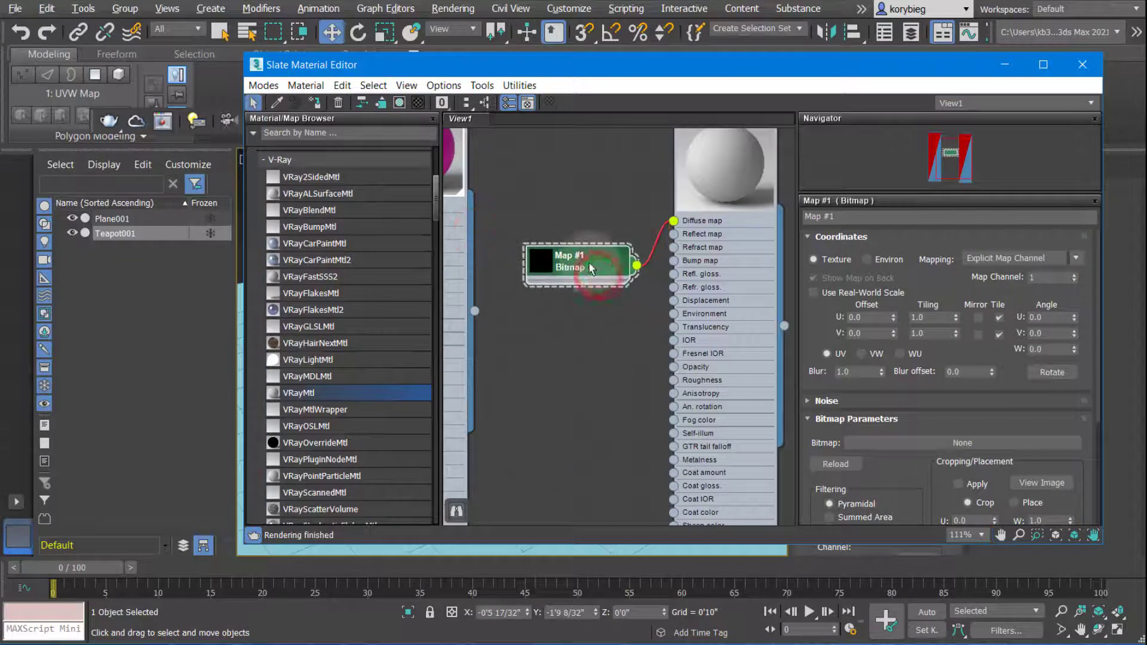
pyautogui.click(587, 267)
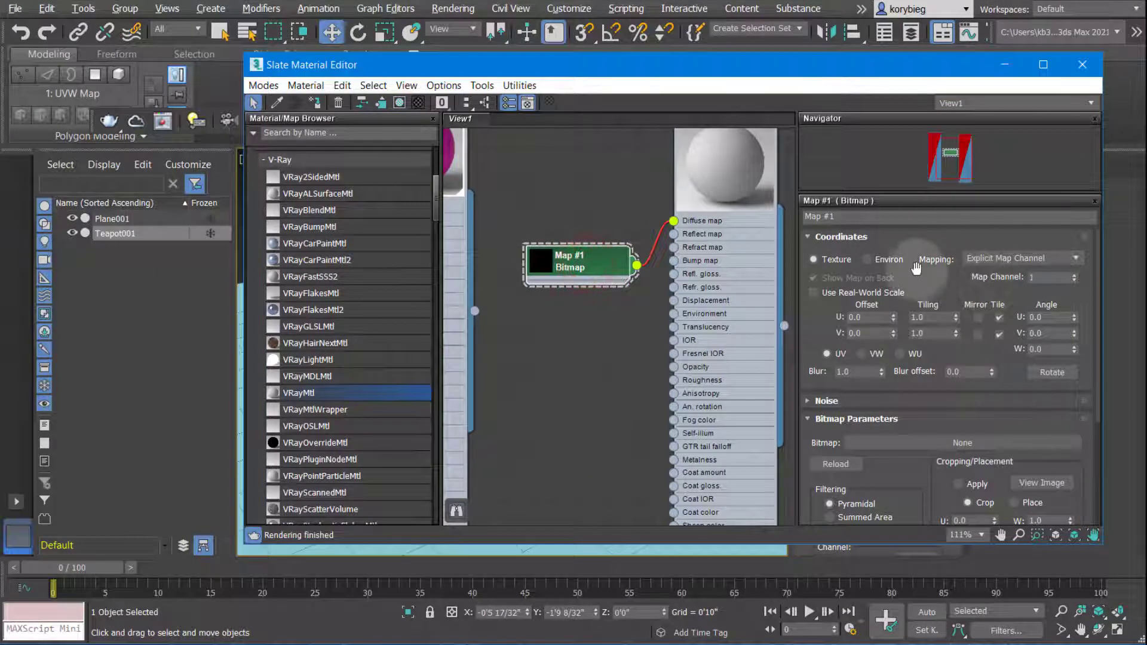
pyautogui.moveTo(917, 273); pyautogui.dragTo(902, 225)
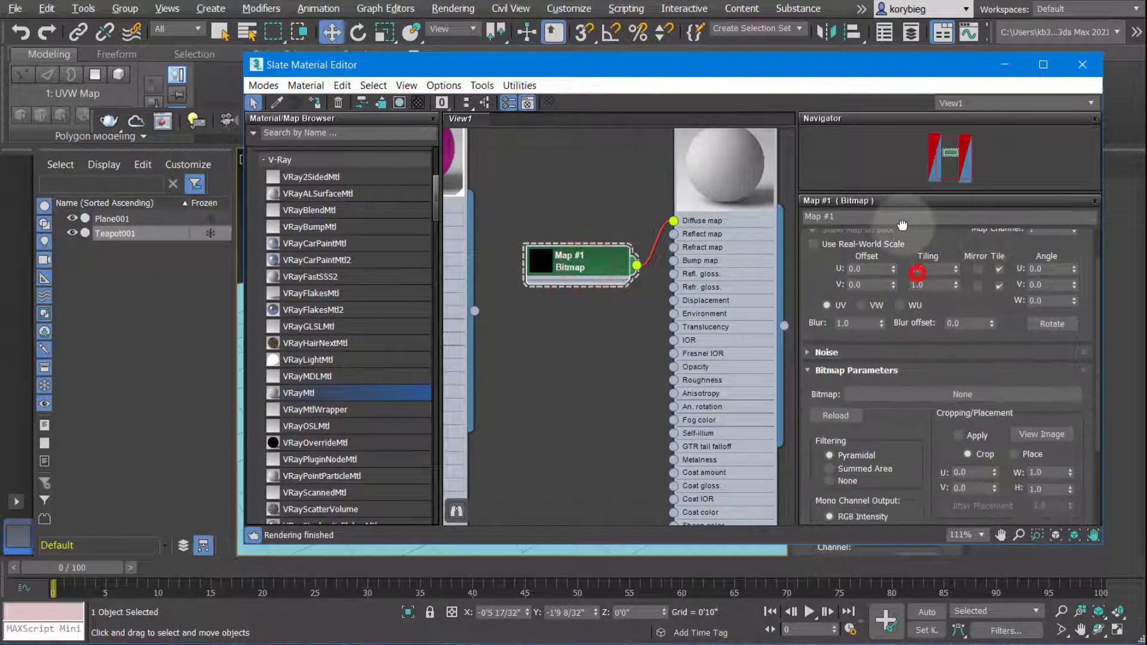
pyautogui.click(962, 400)
pyautogui.click(962, 400)
pyautogui.click(402, 227)
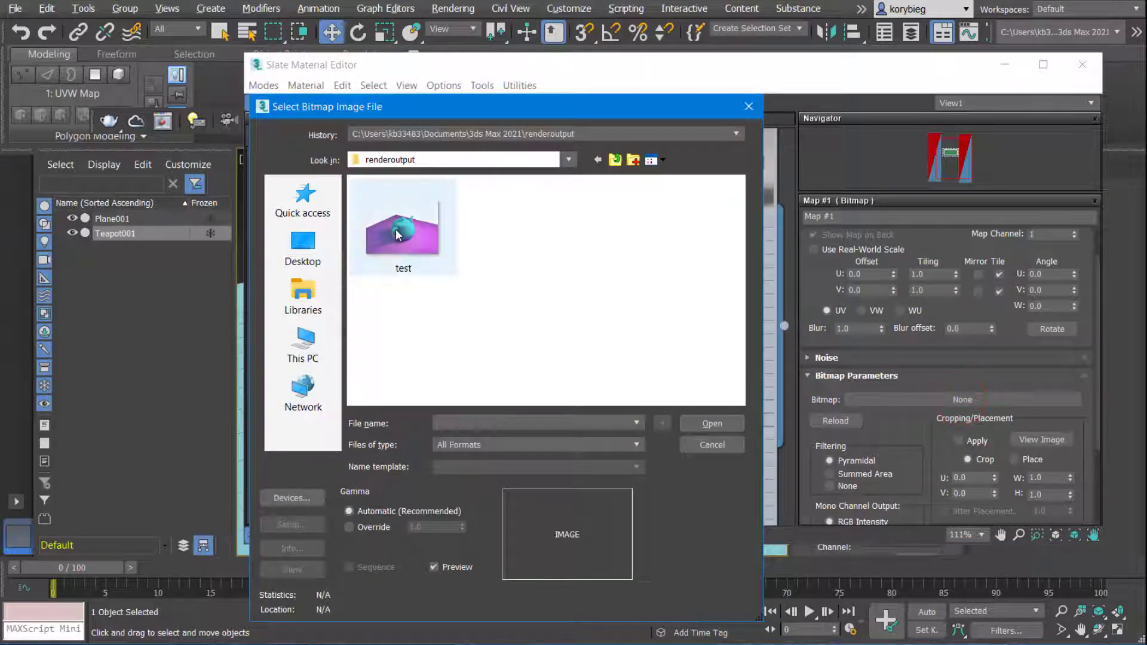
pyautogui.click(746, 107)
pyautogui.click(550, 272)
pyautogui.press('Delete')
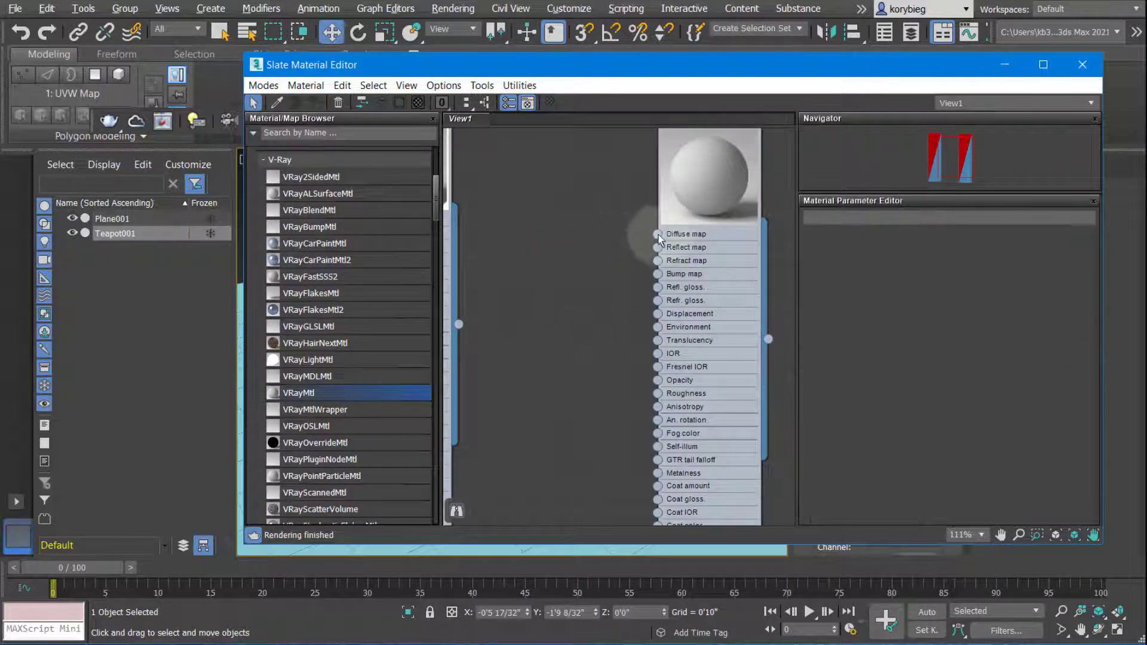
# Step: Connect a General > Checker map, Map #2, to the material's Diffuse input
pyautogui.moveTo(658, 236); pyautogui.dragTo(558, 278)
pyautogui.moveTo(590, 292)
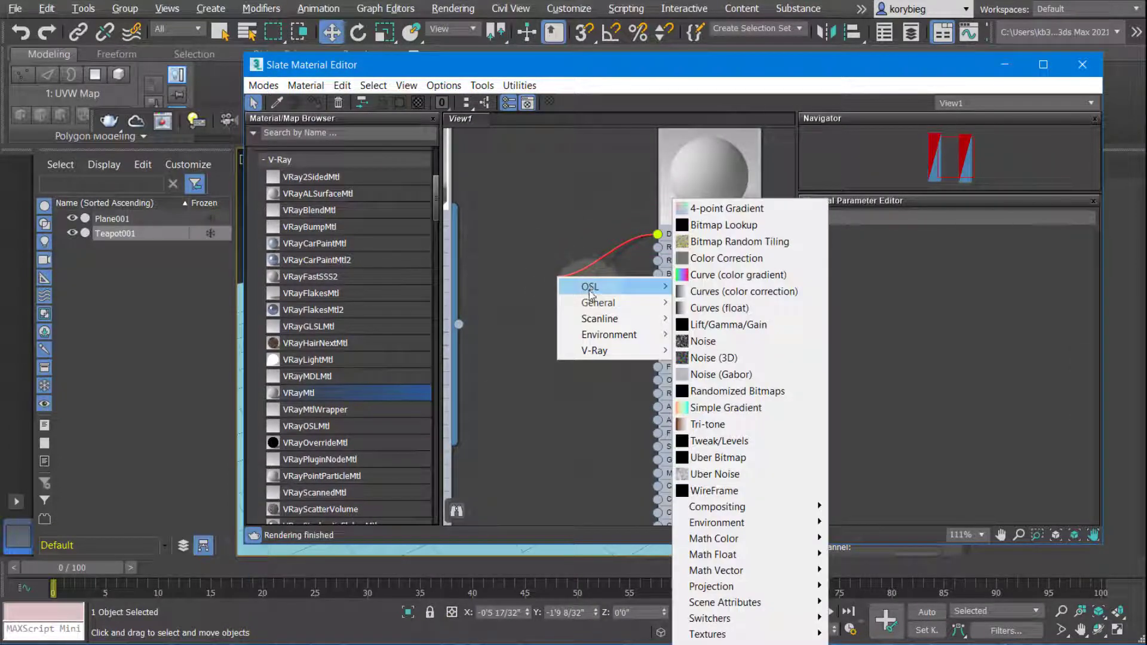
pyautogui.click(591, 303)
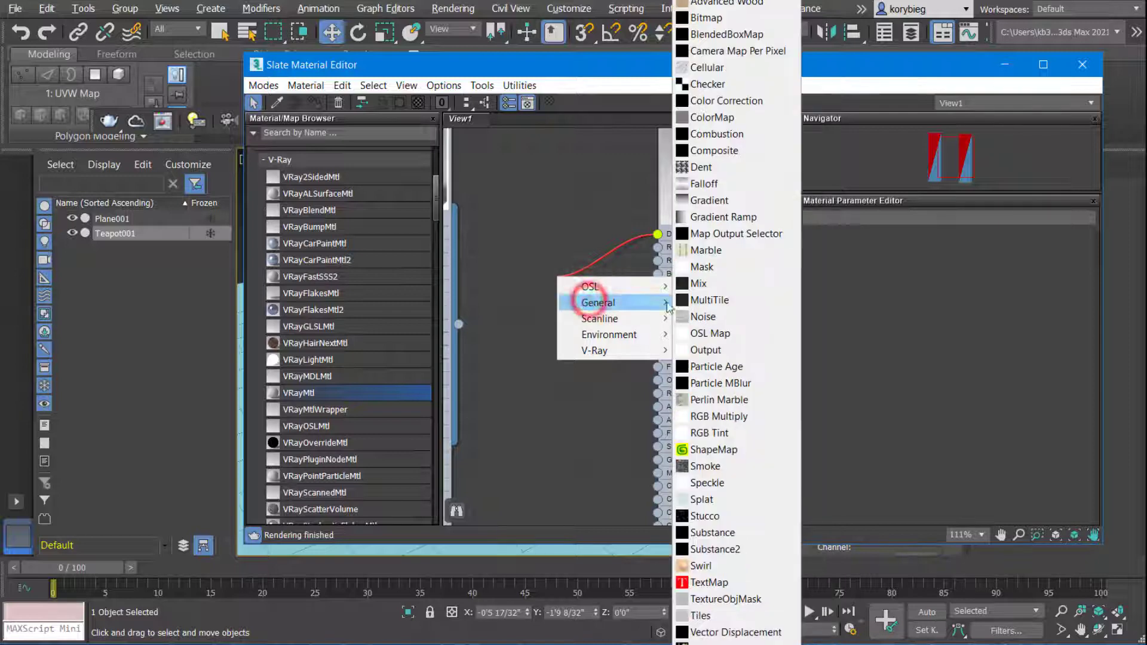
pyautogui.click(708, 84)
pyautogui.click(553, 272)
pyautogui.moveTo(553, 272); pyautogui.dragTo(550, 263)
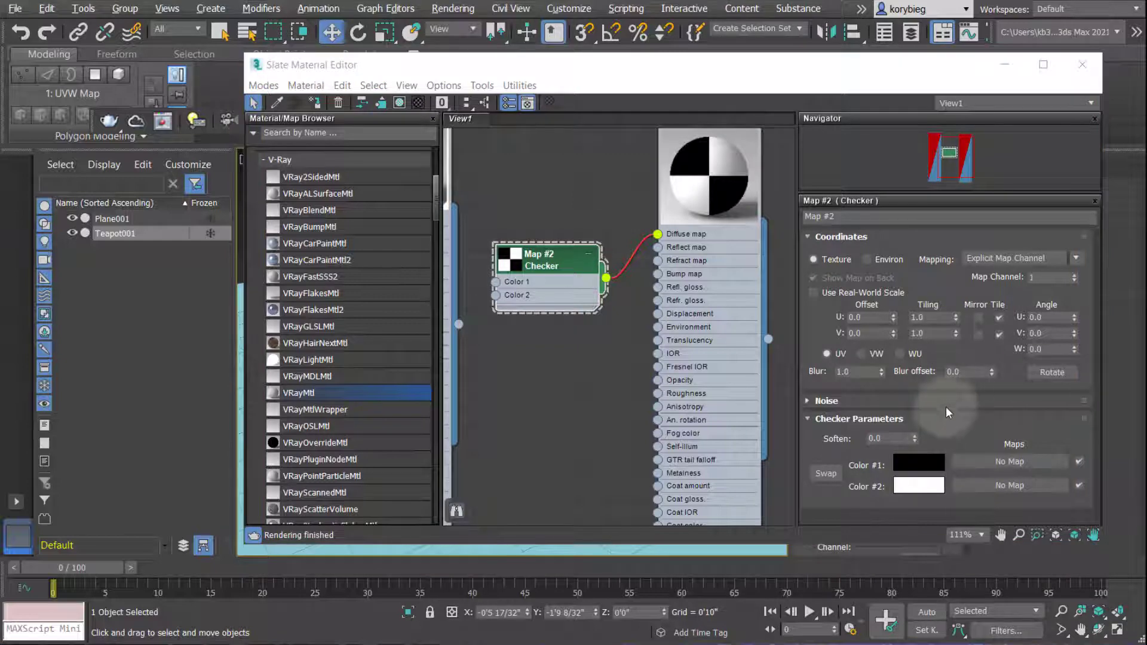
# Step: Set the checker's Color #1 to red and Color #2 to cyan
pyautogui.click(919, 461)
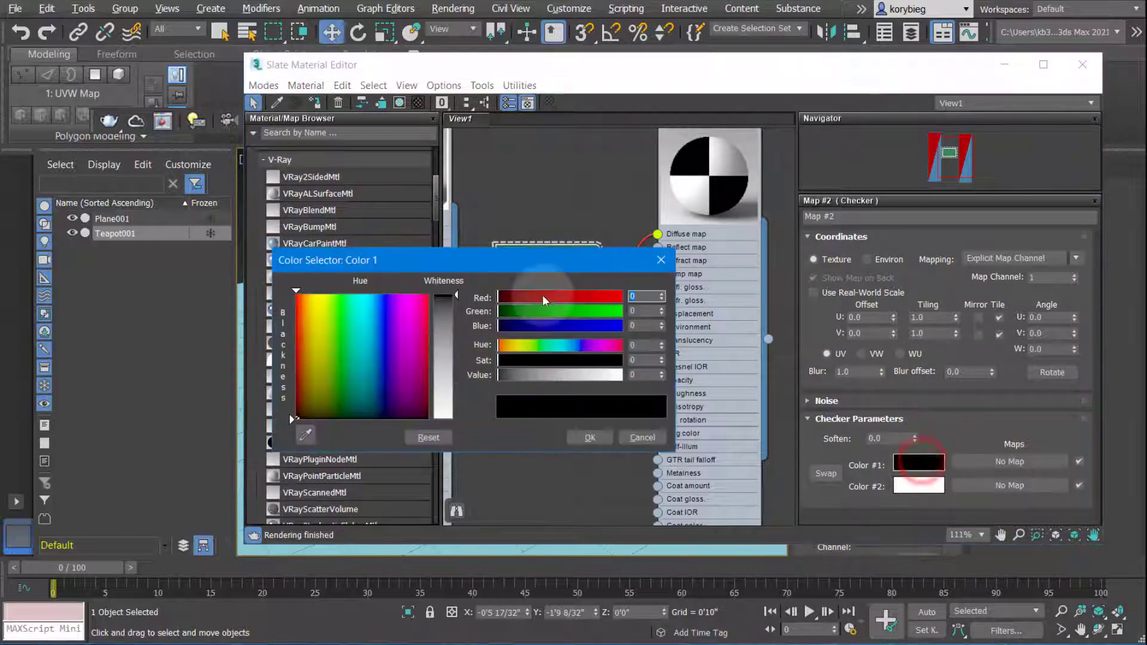
pyautogui.moveTo(542, 295); pyautogui.dragTo(604, 297)
pyautogui.click(590, 438)
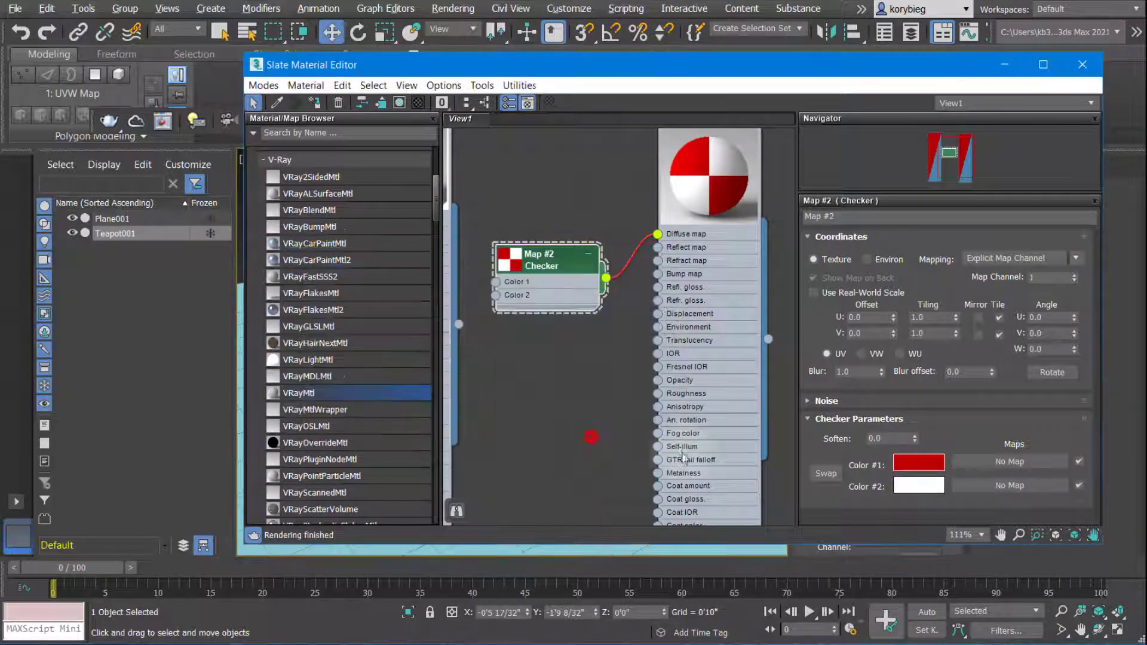
pyautogui.click(914, 487)
pyautogui.moveTo(553, 295); pyautogui.dragTo(499, 297)
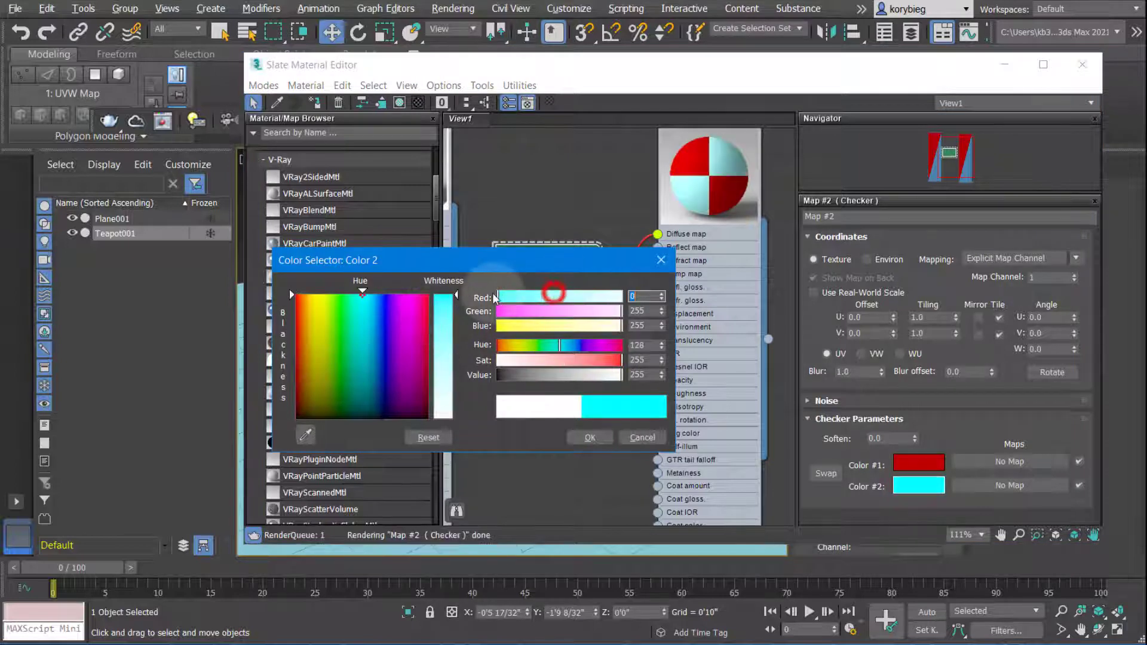
pyautogui.click(592, 436)
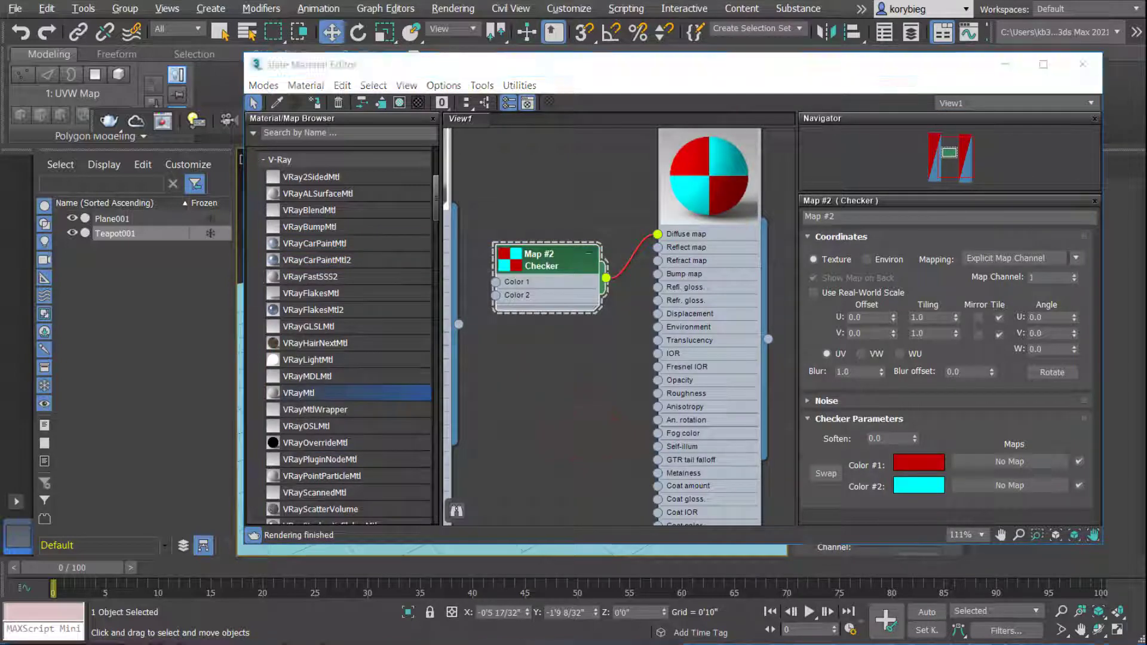
# Step: Assign the red-and-cyan checker material to the plane in the viewport
pyautogui.moveTo(561, 302); pyautogui.dragTo(583, 330, button='middle')
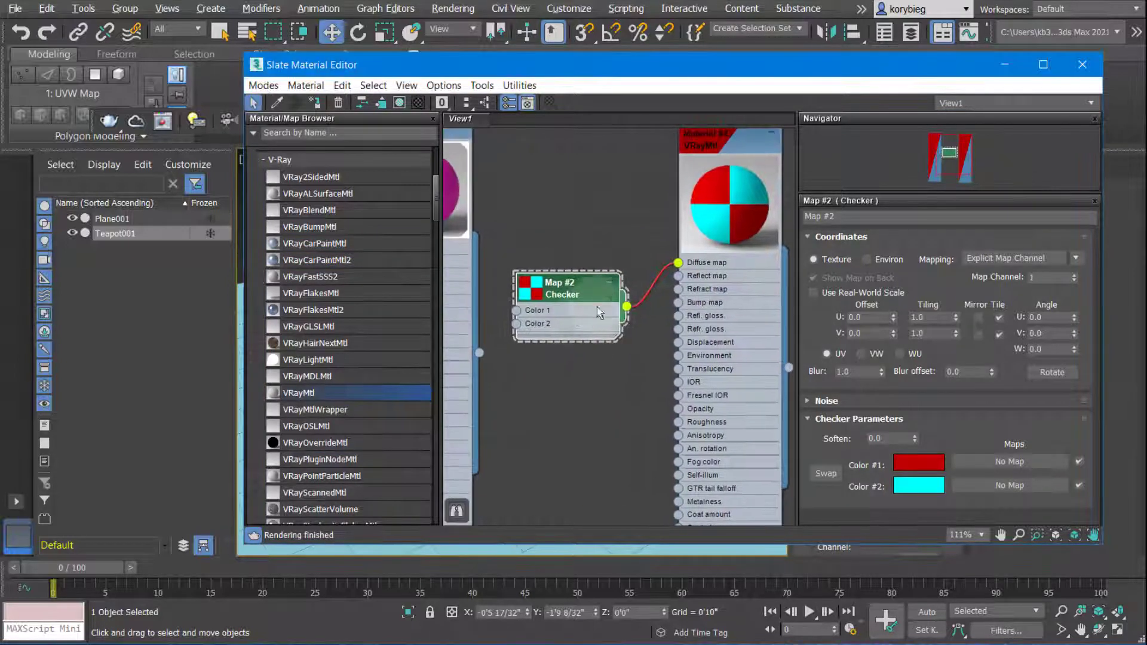
pyautogui.moveTo(571, 319); pyautogui.dragTo(585, 290)
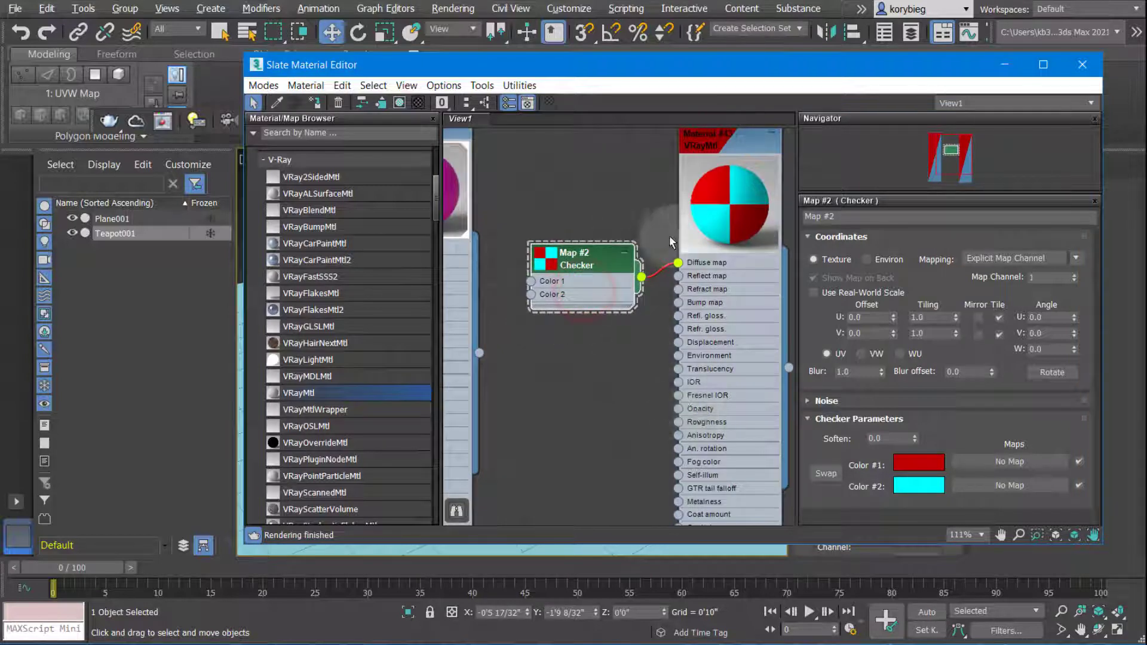
pyautogui.moveTo(603, 281); pyautogui.dragTo(572, 331, button='middle')
pyautogui.moveTo(616, 72); pyautogui.dragTo(813, 109)
pyautogui.moveTo(965, 457); pyautogui.dragTo(284, 507)
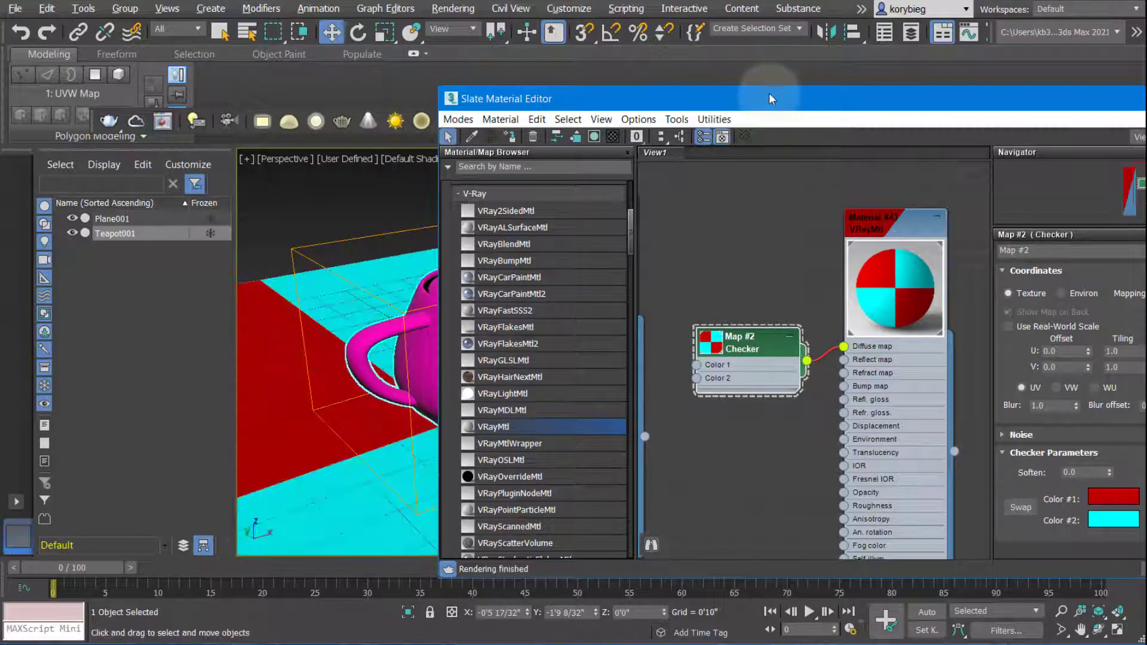
pyautogui.moveTo(768, 94); pyautogui.dragTo(820, 85)
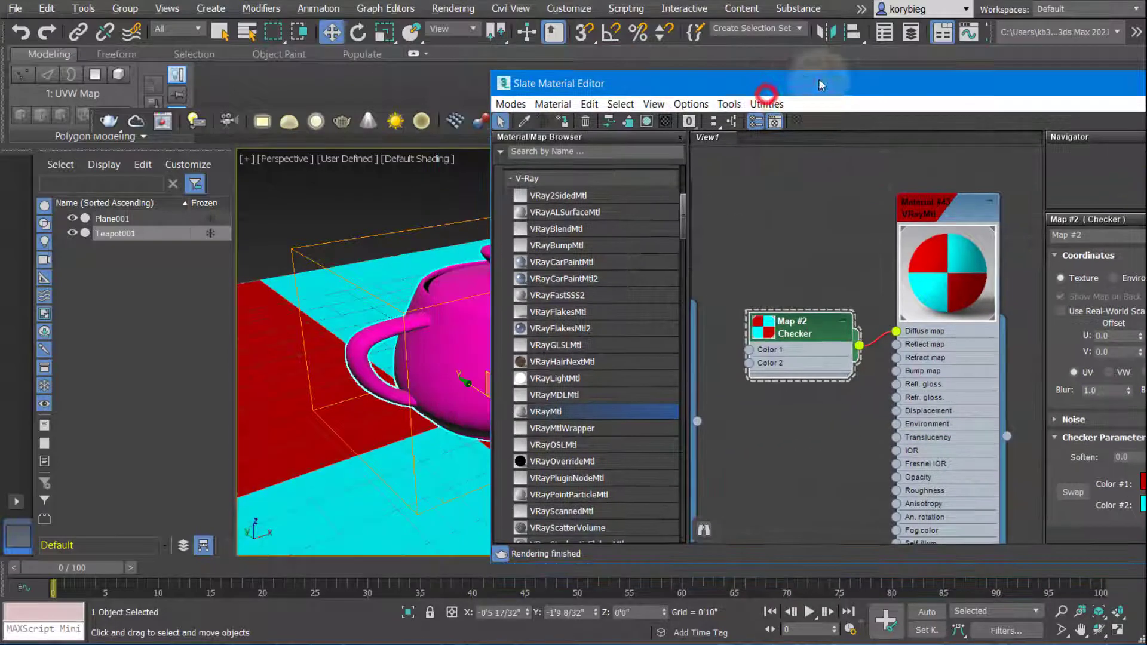
# Step: Turn on Show Shaded Material in Viewport and tidy the editor and Checker node
pyautogui.click(646, 122)
pyautogui.click(646, 123)
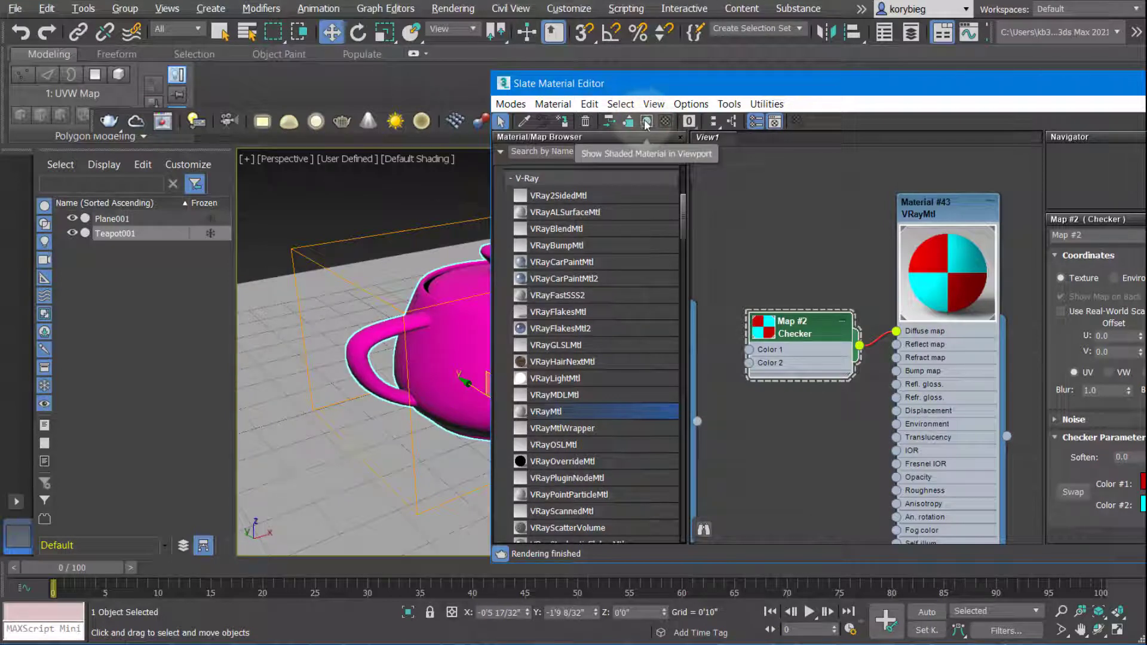
pyautogui.click(646, 123)
pyautogui.moveTo(1008, 88)
pyautogui.mouseDown()
pyautogui.moveTo(561, 55)
pyautogui.moveTo(822, 56)
pyautogui.moveTo(765, 408)
pyautogui.moveTo(968, 33)
pyautogui.mouseUp()
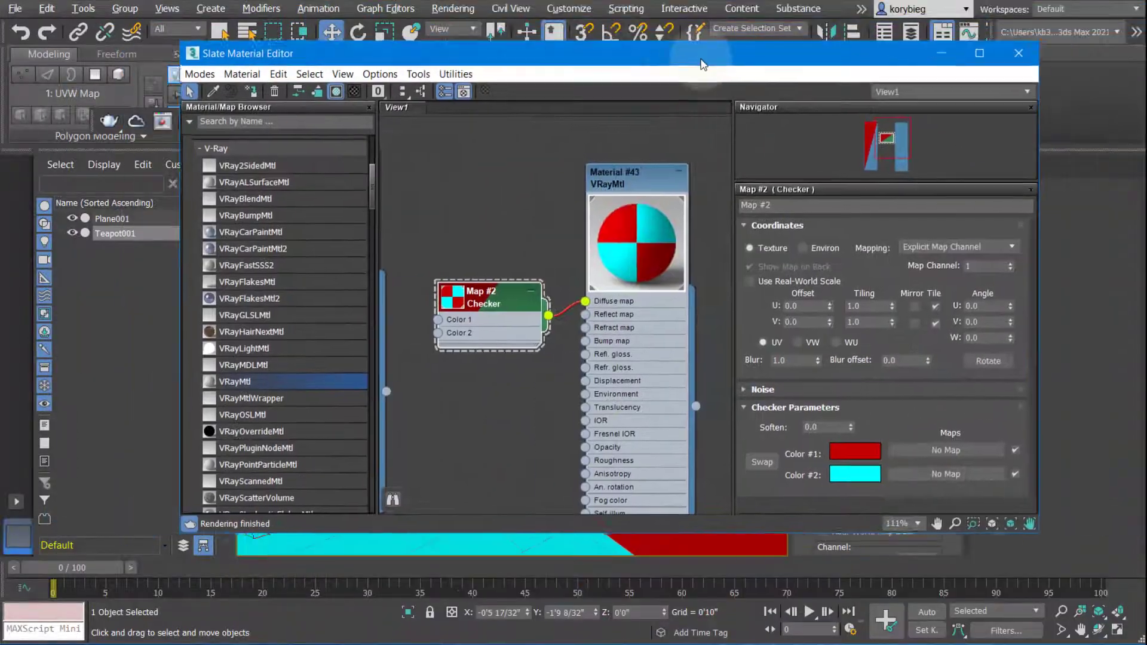
pyautogui.moveTo(703, 63); pyautogui.dragTo(515, 60)
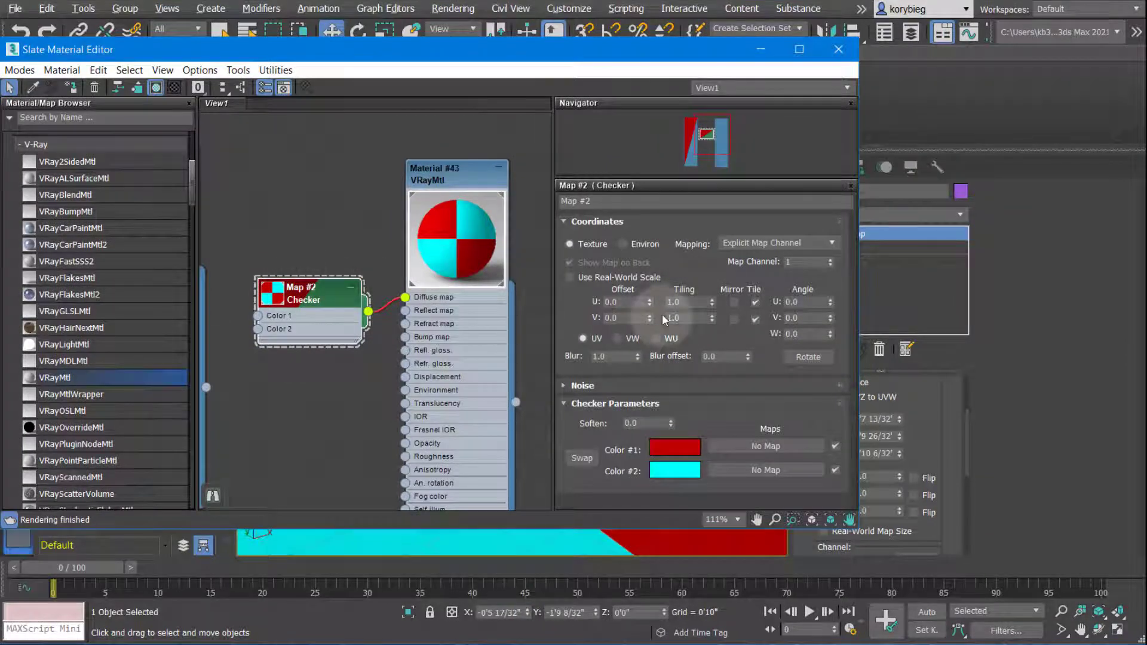
pyautogui.moveTo(325, 300); pyautogui.dragTo(325, 241)
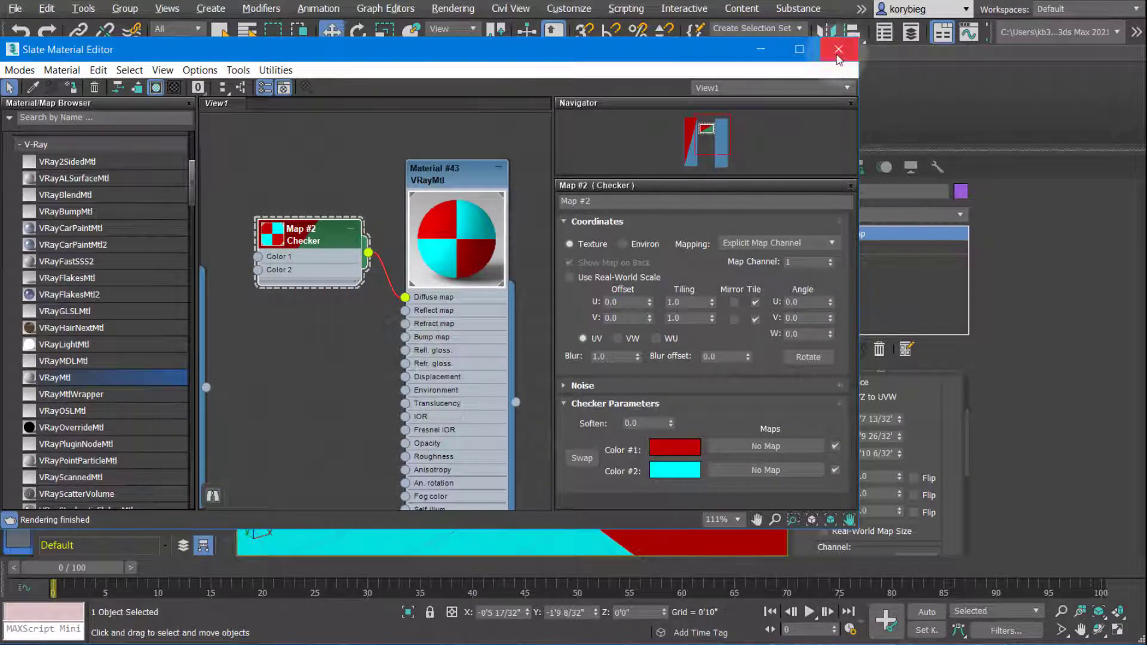
# Step: Select Plane001 and set its UVW Map U Tile to 4 and V Tile to 8
pyautogui.click(837, 54)
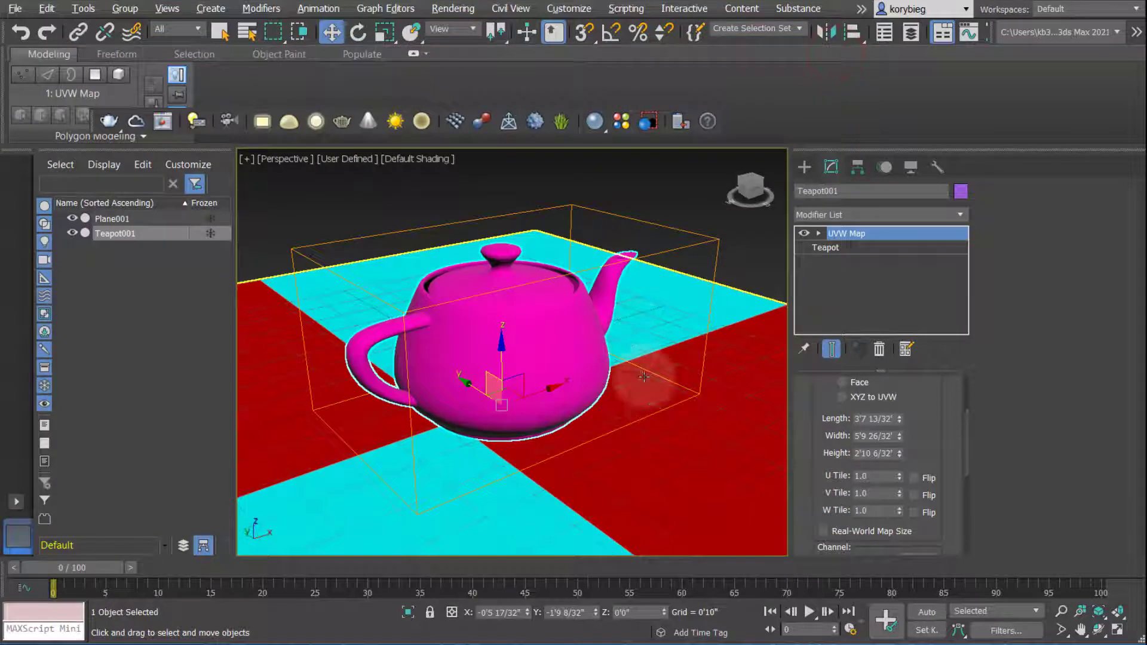
pyautogui.click(702, 452)
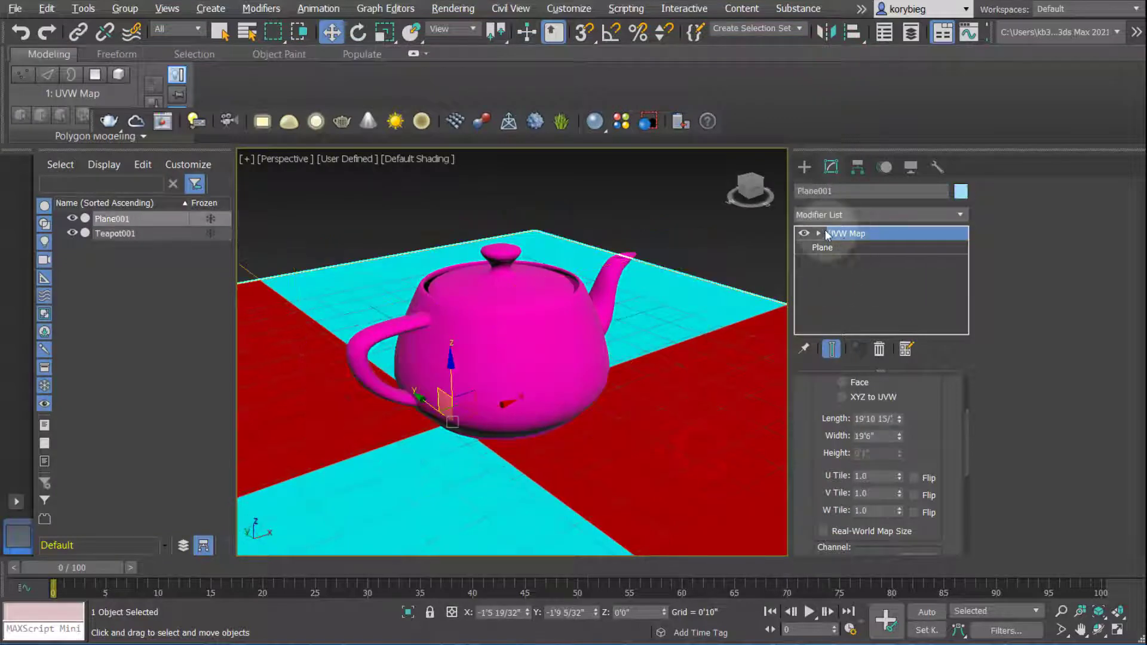
pyautogui.click(868, 475)
pyautogui.write('4')
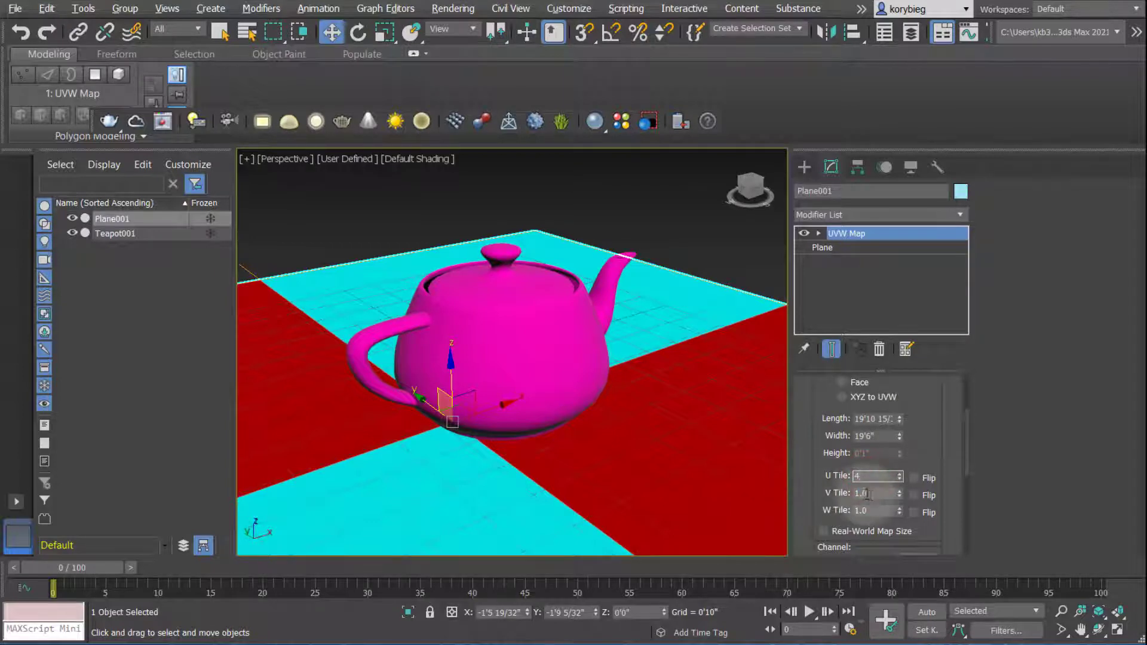
pyautogui.click(864, 494)
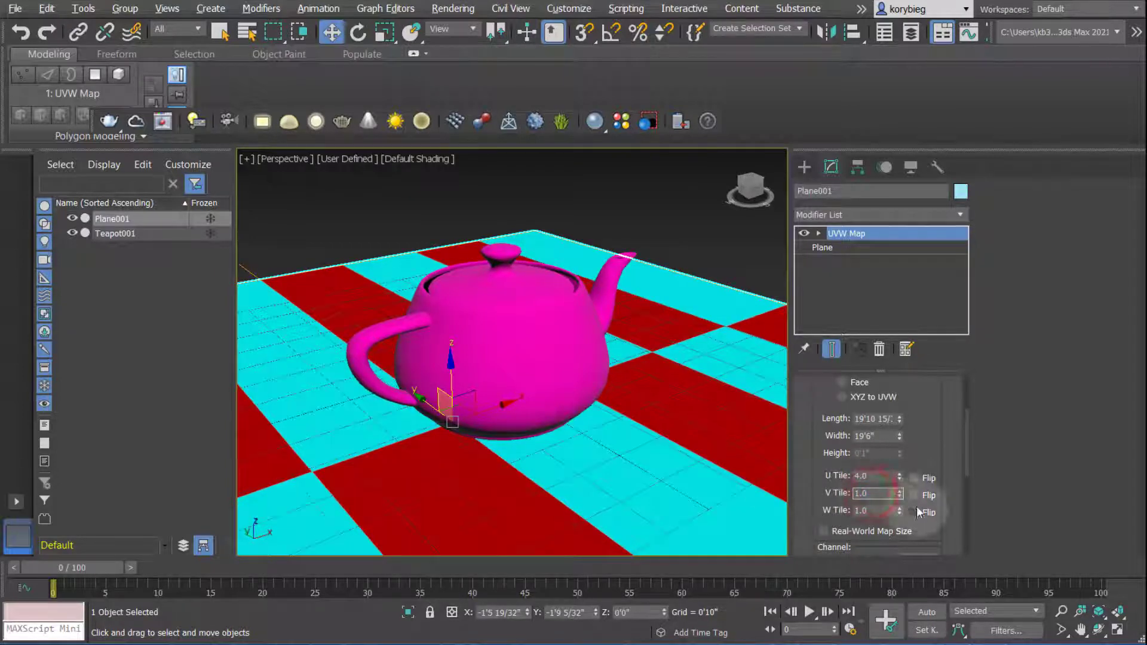
pyautogui.click(861, 493)
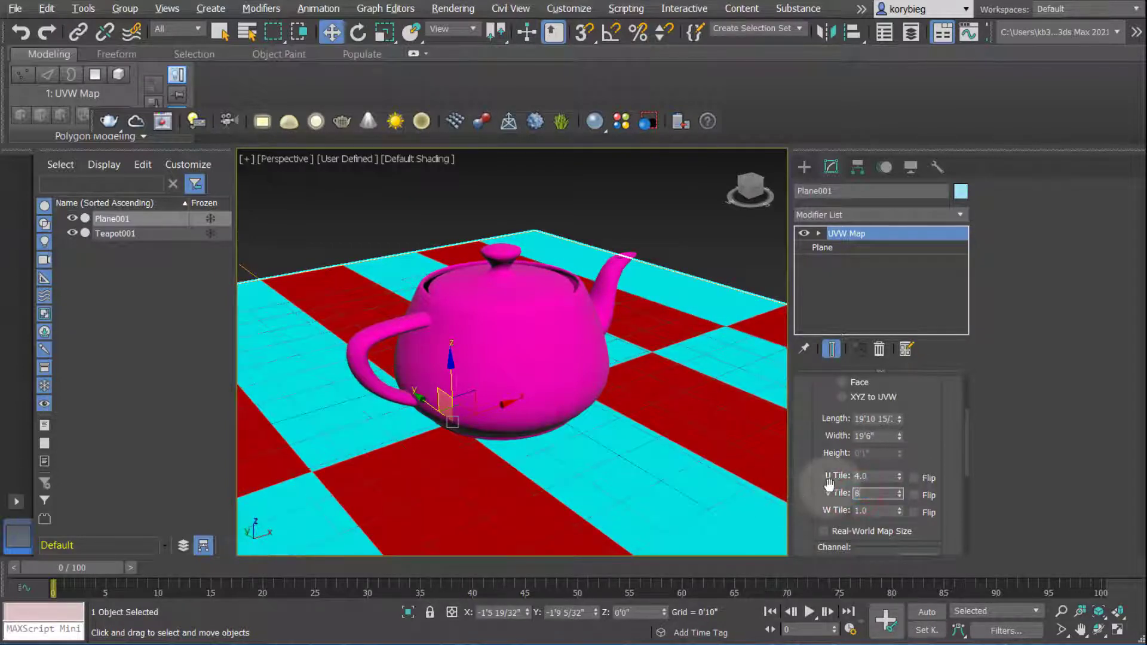
pyautogui.write('8')
pyautogui.press('Return')
pyautogui.keyDown('alt'); pyautogui.moveTo(548, 322); pyautogui.dragTo(754, 301, button='middle'); pyautogui.keyUp('alt')
pyautogui.scroll(-5, 570, 319)
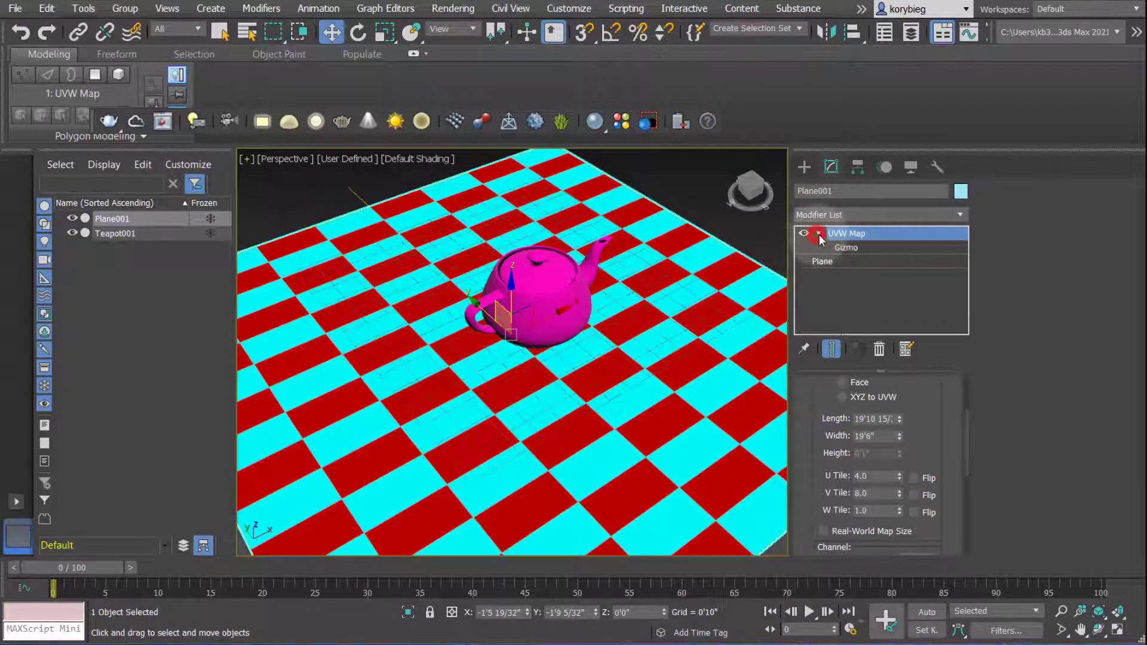
# Step: Select the UVW Map Gizmo and slide the checker mapping across the plane
pyautogui.click(848, 247)
pyautogui.keyDown('alt'); pyautogui.moveTo(595, 394); pyautogui.dragTo(561, 356, button='middle'); pyautogui.keyUp('alt')
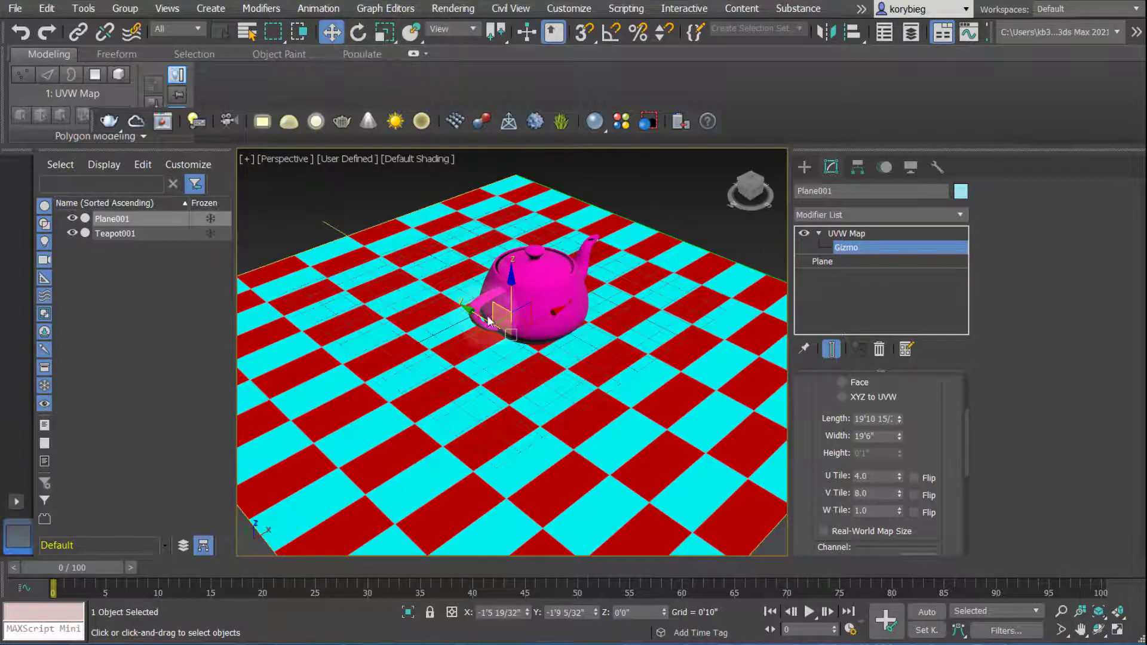
pyautogui.moveTo(472, 317); pyautogui.dragTo(461, 389)
pyautogui.moveTo(461, 389); pyautogui.dragTo(463, 339, button='middle')
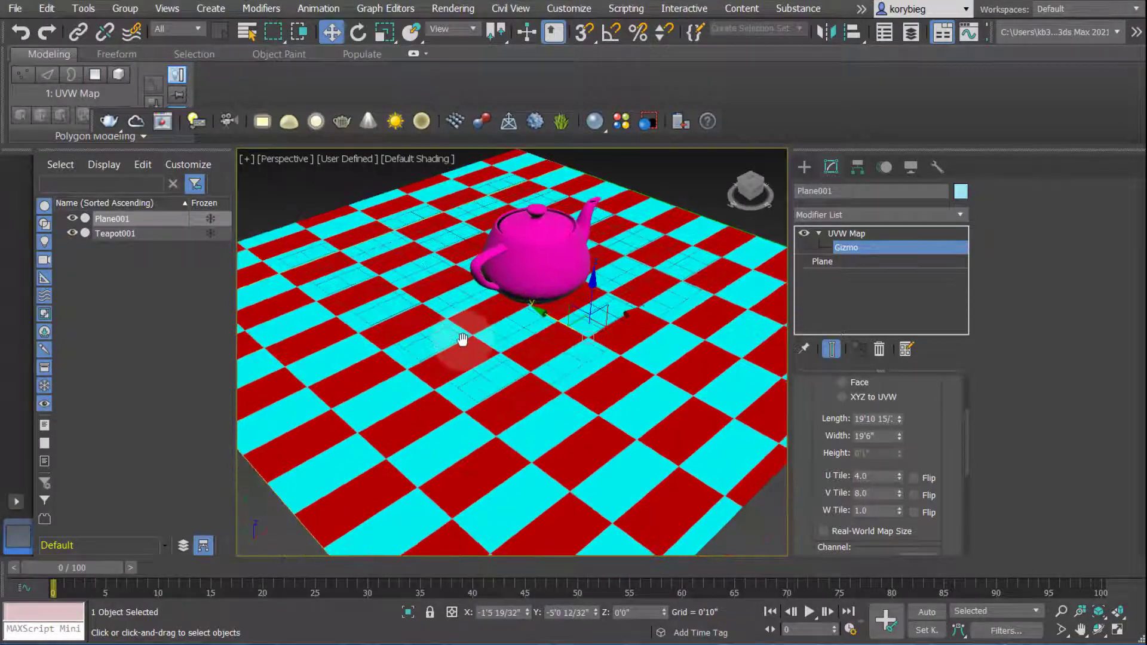
# Step: Rotate the mapping gizmo so the checker runs at an angle, then orbit the view
pyautogui.click(358, 32)
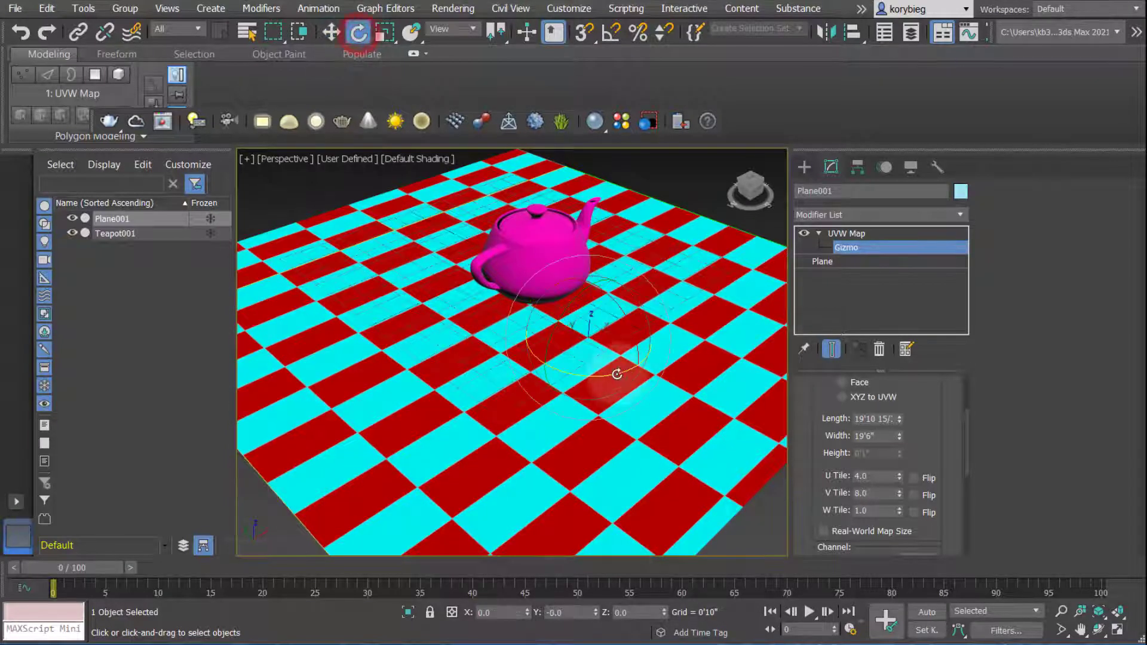
pyautogui.moveTo(609, 372); pyautogui.dragTo(559, 383)
pyautogui.keyDown('alt'); pyautogui.moveTo(661, 320); pyautogui.dragTo(624, 361, button='middle'); pyautogui.keyUp('alt')
pyautogui.keyDown('alt'); pyautogui.moveTo(478, 440); pyautogui.dragTo(502, 341, button='middle'); pyautogui.keyUp('alt')
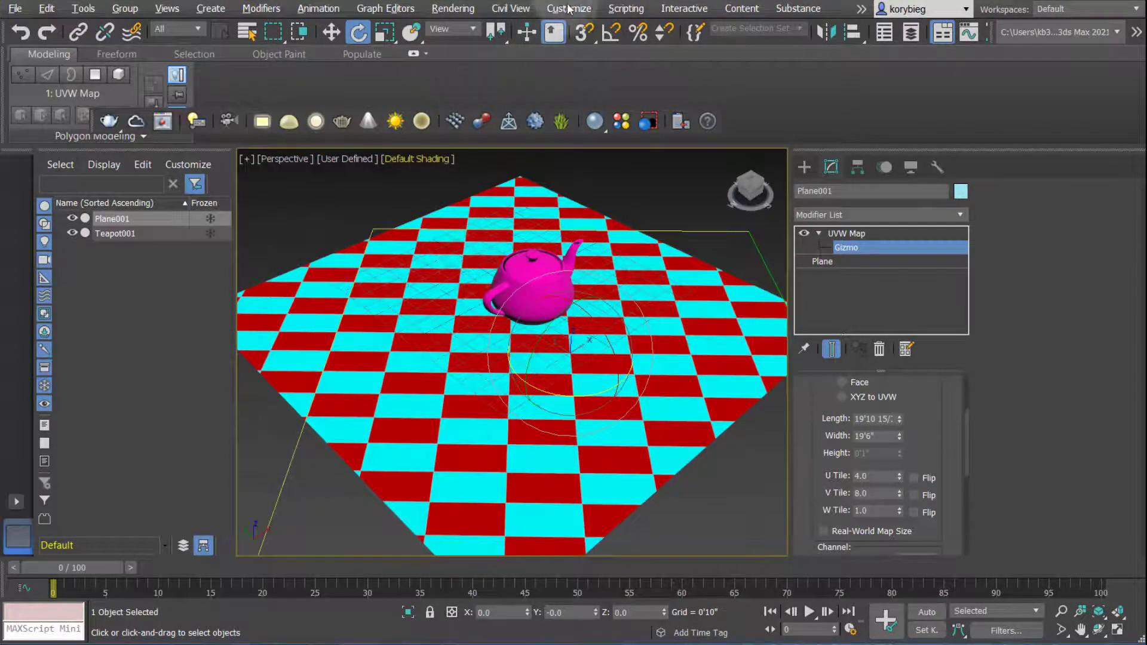
# Step: Open the Slate editor with M and assign OSL Uber Noise as the Checker's Color #1 map
pyautogui.press('m')
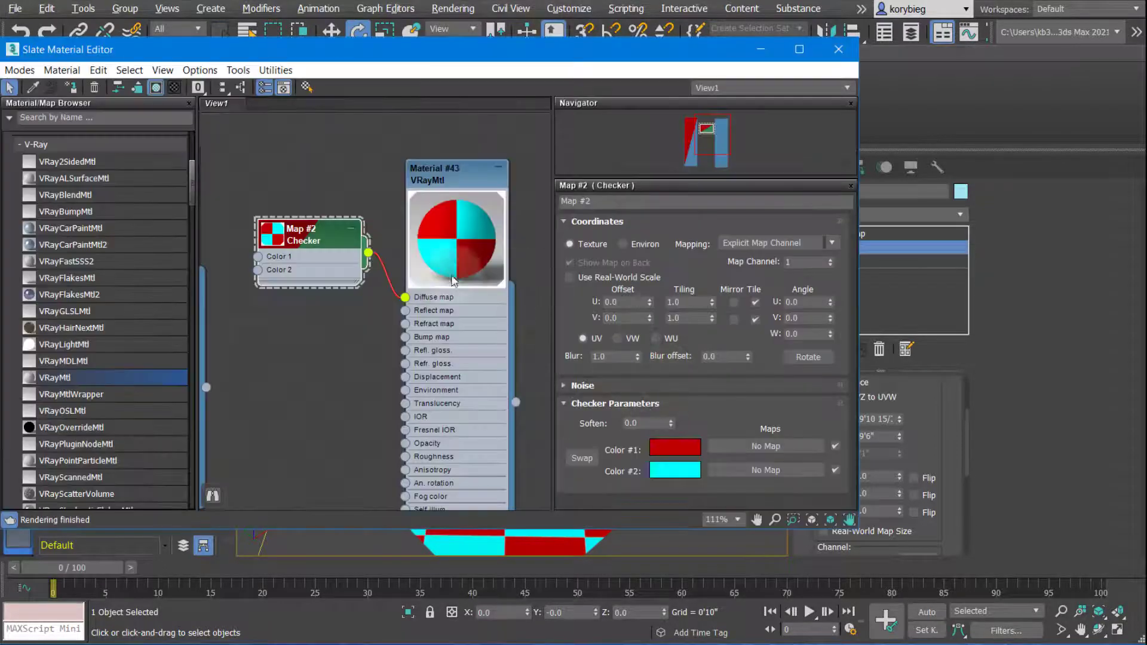
pyautogui.moveTo(450, 364); pyautogui.dragTo(513, 328, button='middle')
pyautogui.moveTo(324, 240); pyautogui.dragTo(354, 254)
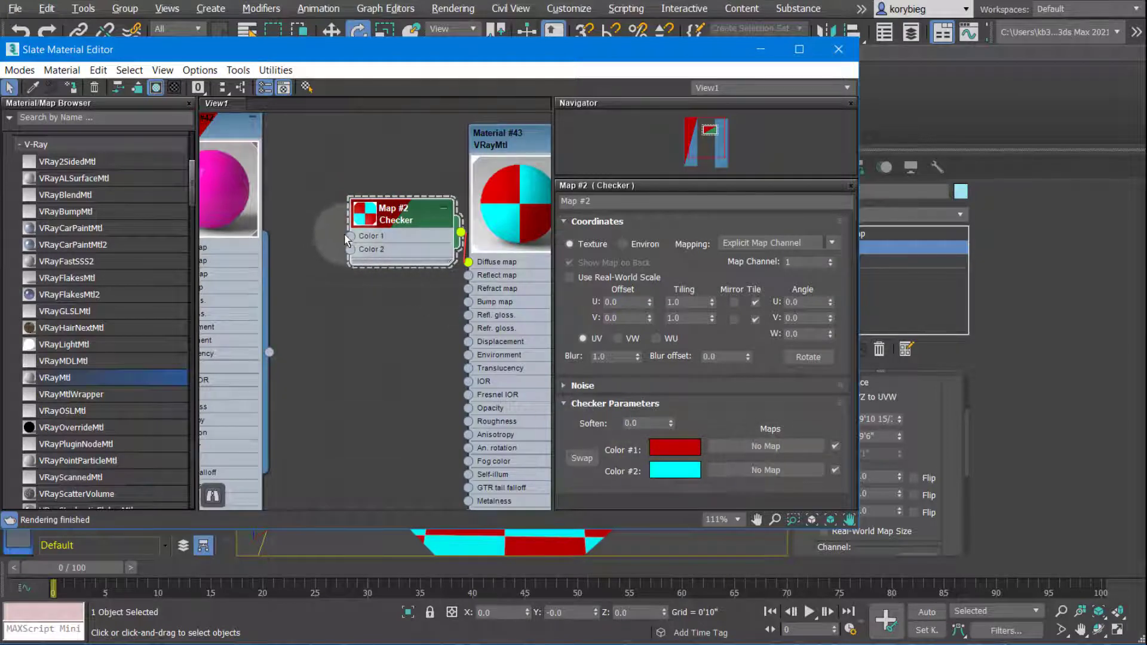
pyautogui.moveTo(296, 228); pyautogui.dragTo(295, 238)
pyautogui.moveTo(327, 248)
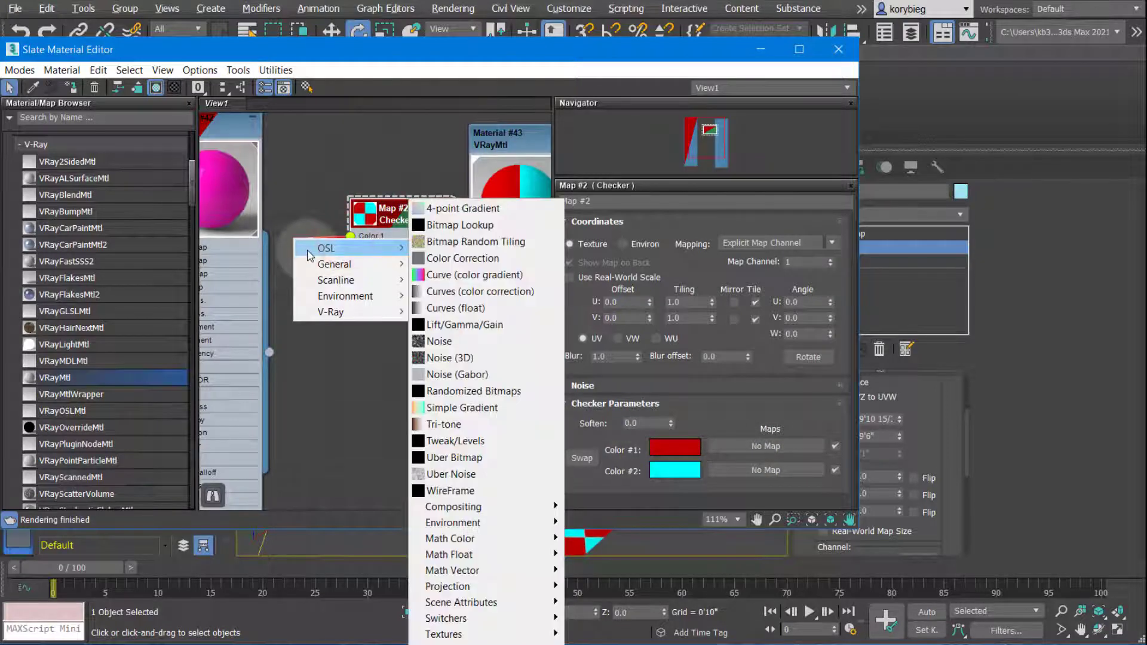
pyautogui.click(391, 156)
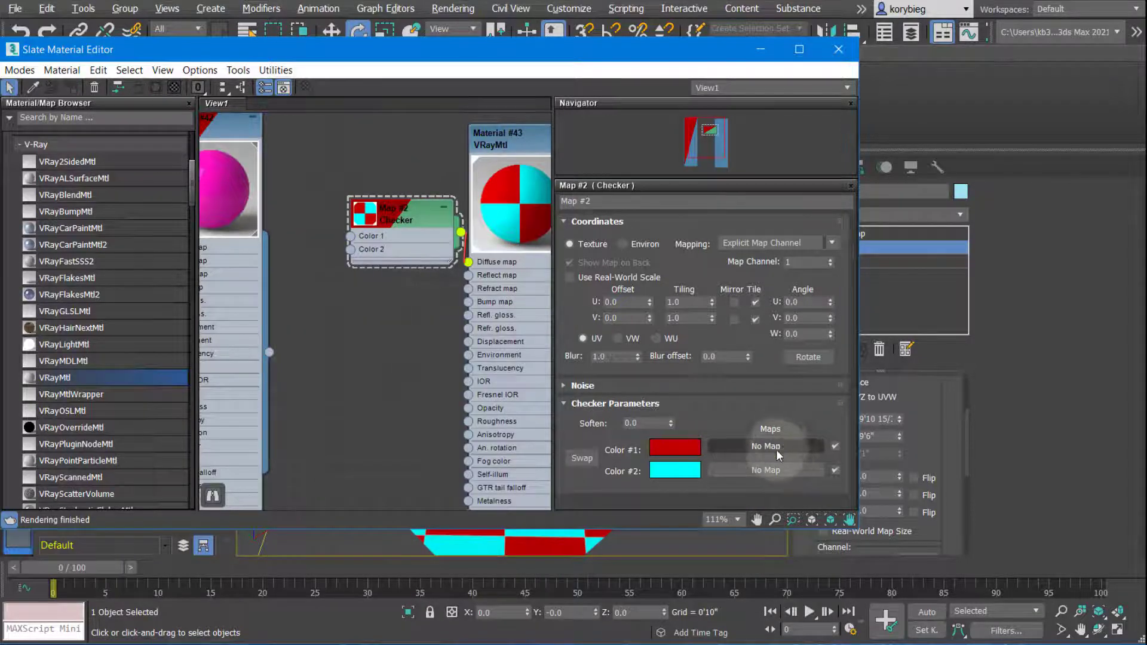
pyautogui.click(776, 449)
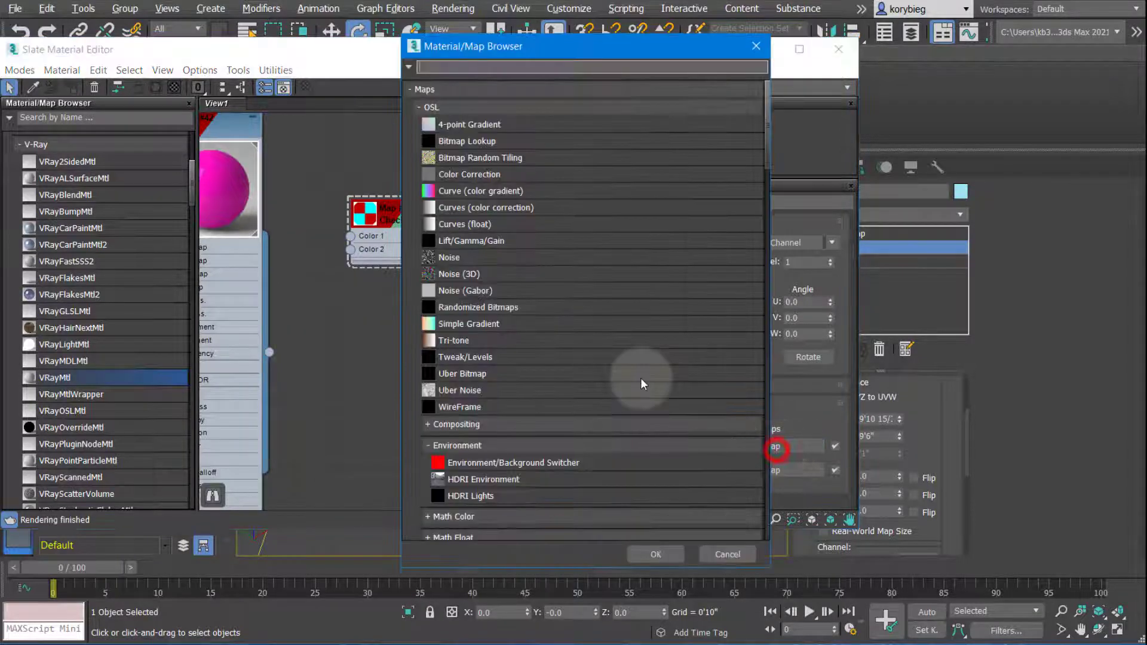
pyautogui.doubleClick(465, 390)
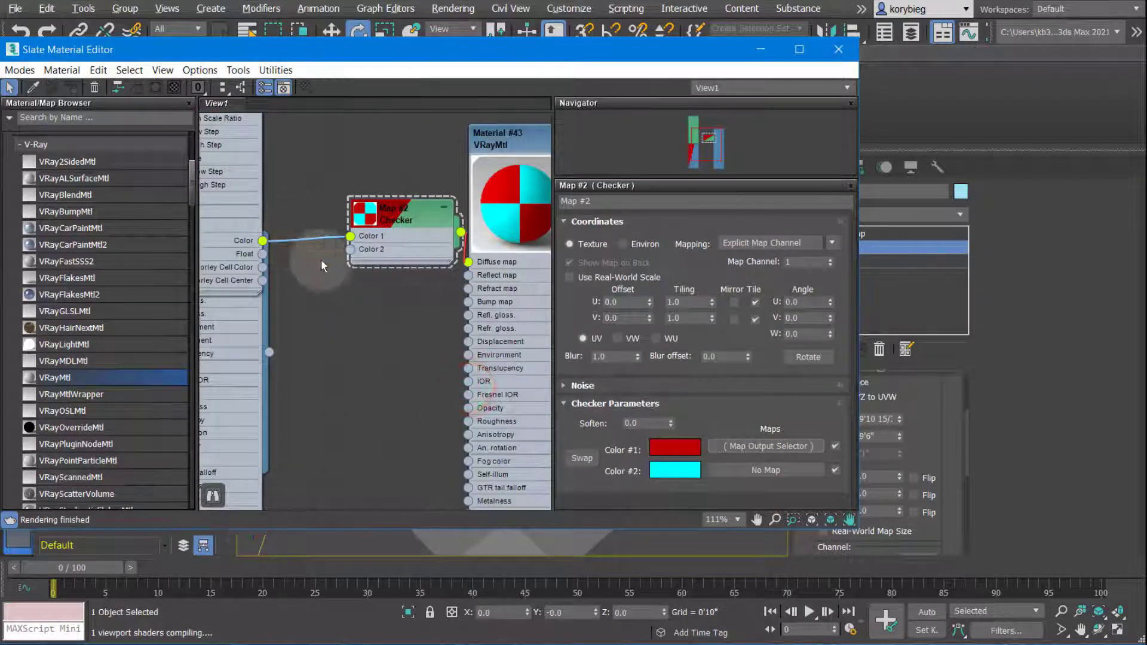
# Step: Arrange the Uber Noise, Checker and VRay material nodes and show the Uber Noise parameters
pyautogui.scroll(-6, 376, 271)
pyautogui.moveTo(343, 160)
pyautogui.mouseDown()
pyautogui.moveTo(283, 170)
pyautogui.moveTo(380, 326)
pyautogui.mouseUp()
pyautogui.click(345, 236)
pyautogui.moveTo(346, 236); pyautogui.dragTo(233, 236)
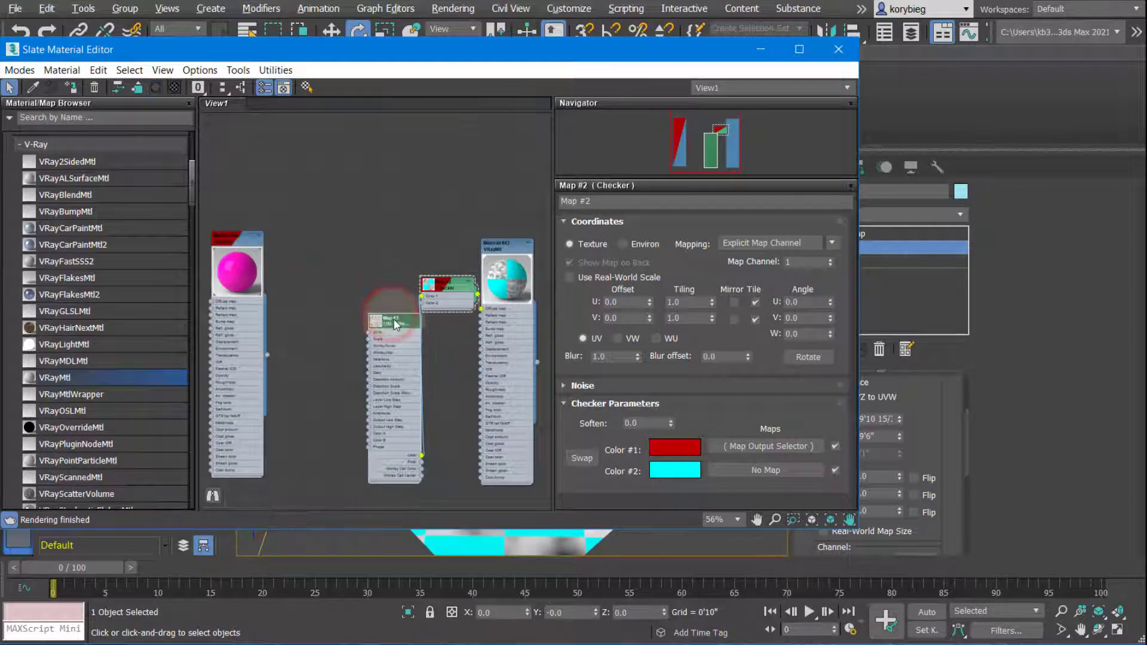
pyautogui.moveTo(393, 320); pyautogui.dragTo(383, 257)
pyautogui.scroll(5, 400, 304)
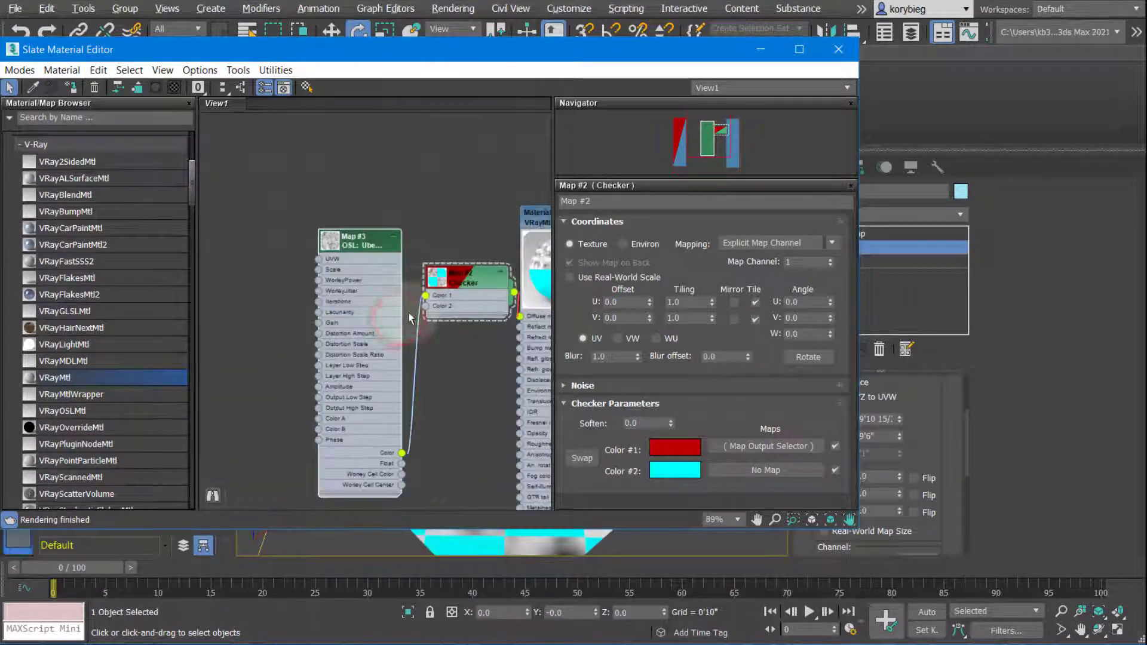
pyautogui.moveTo(313, 271); pyautogui.dragTo(272, 290)
pyautogui.click(284, 236)
pyautogui.doubleClick(347, 224)
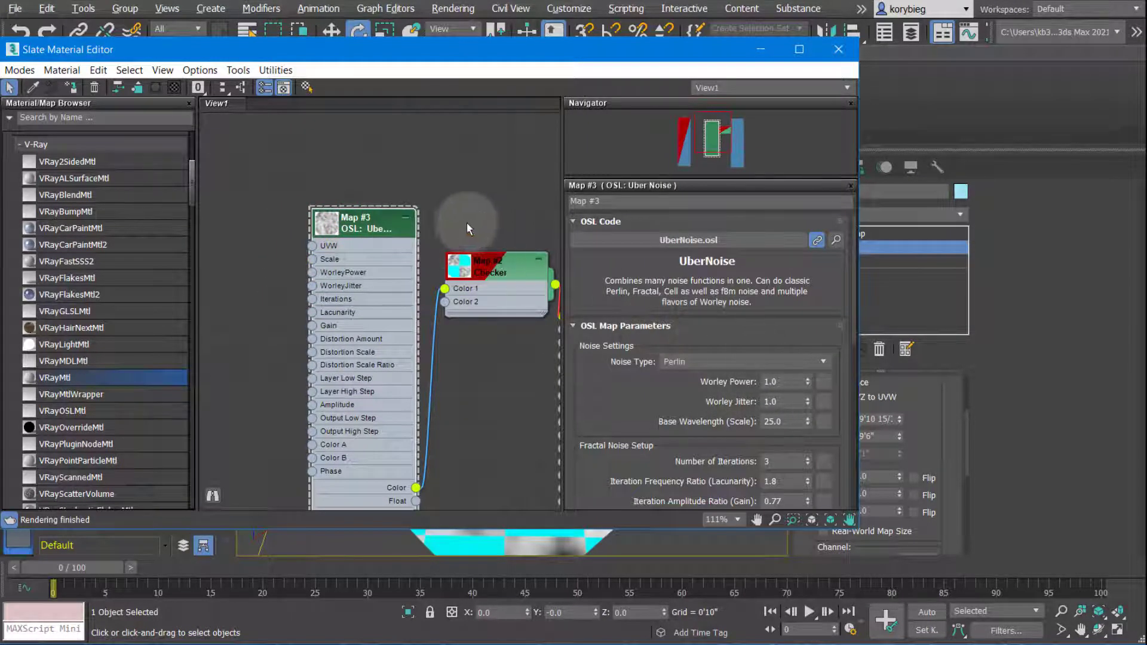
pyautogui.moveTo(418, 226); pyautogui.dragTo(330, 243, button='middle')
# Step: Open Material #43's VRayMtl parameters and frame its preview in the node view, leaving roughness unmapped
pyautogui.doubleClick(544, 212)
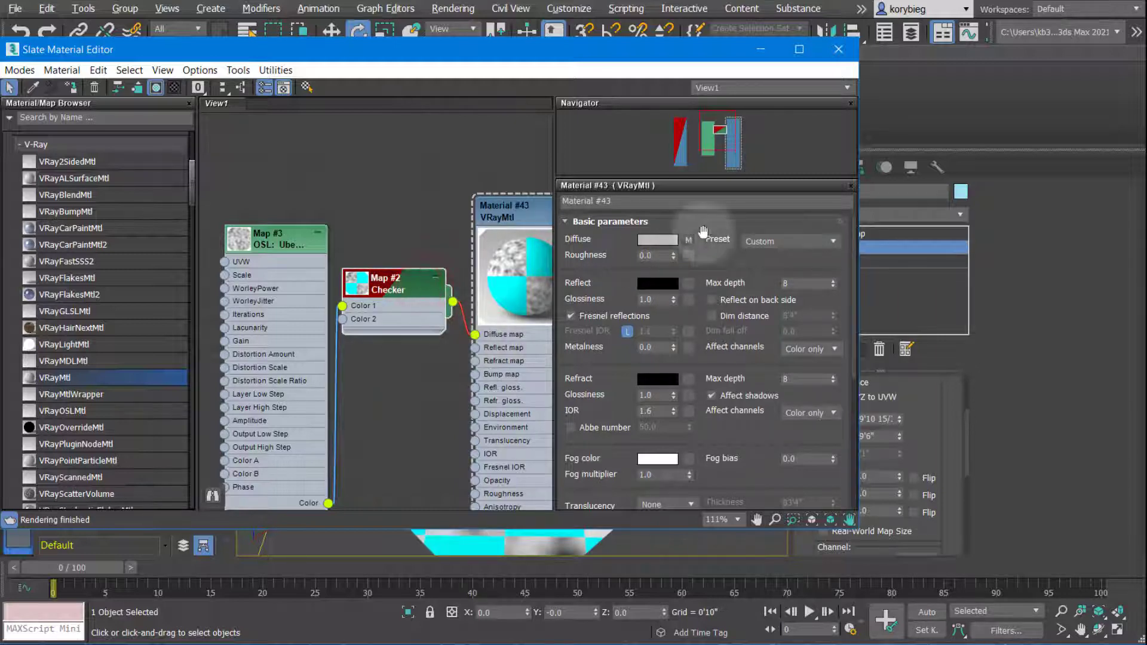
pyautogui.click(690, 256)
pyautogui.click(755, 51)
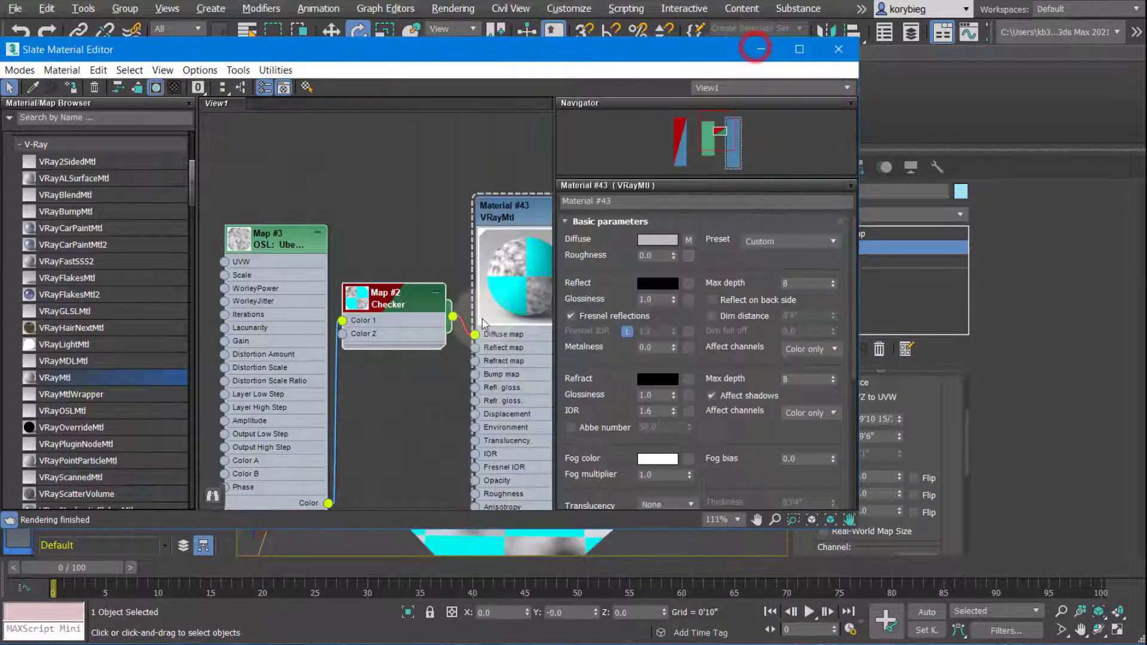
pyautogui.moveTo(462, 428); pyautogui.dragTo(434, 321, button='middle')
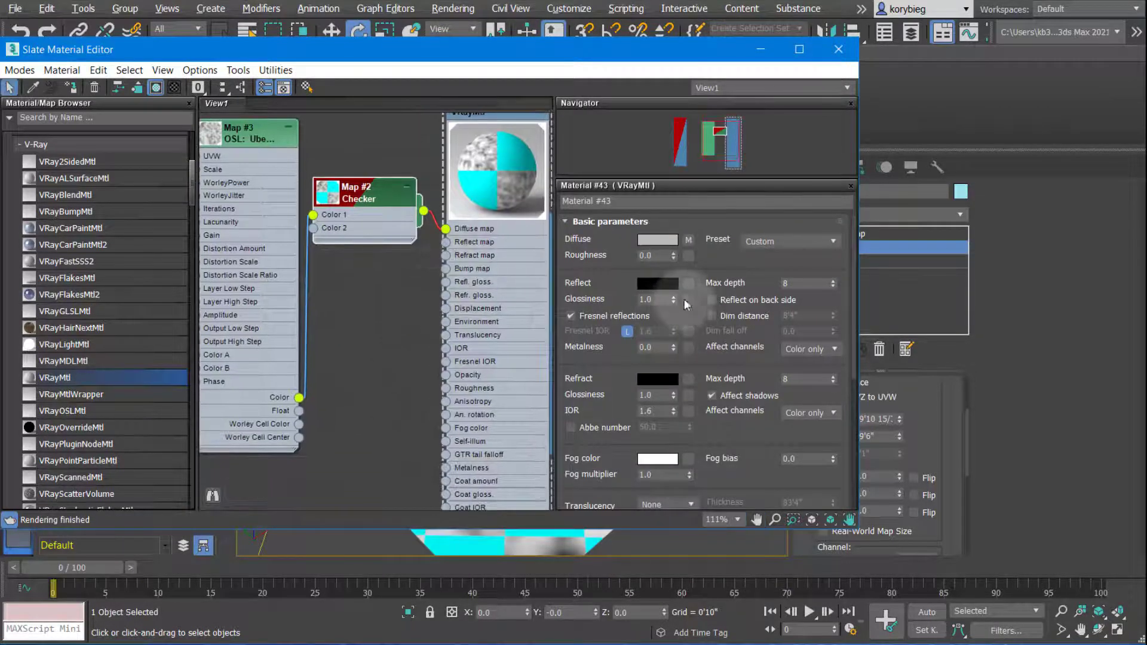
pyautogui.moveTo(693, 320); pyautogui.dragTo(667, 81)
pyautogui.moveTo(705, 399); pyautogui.dragTo(705, 388)
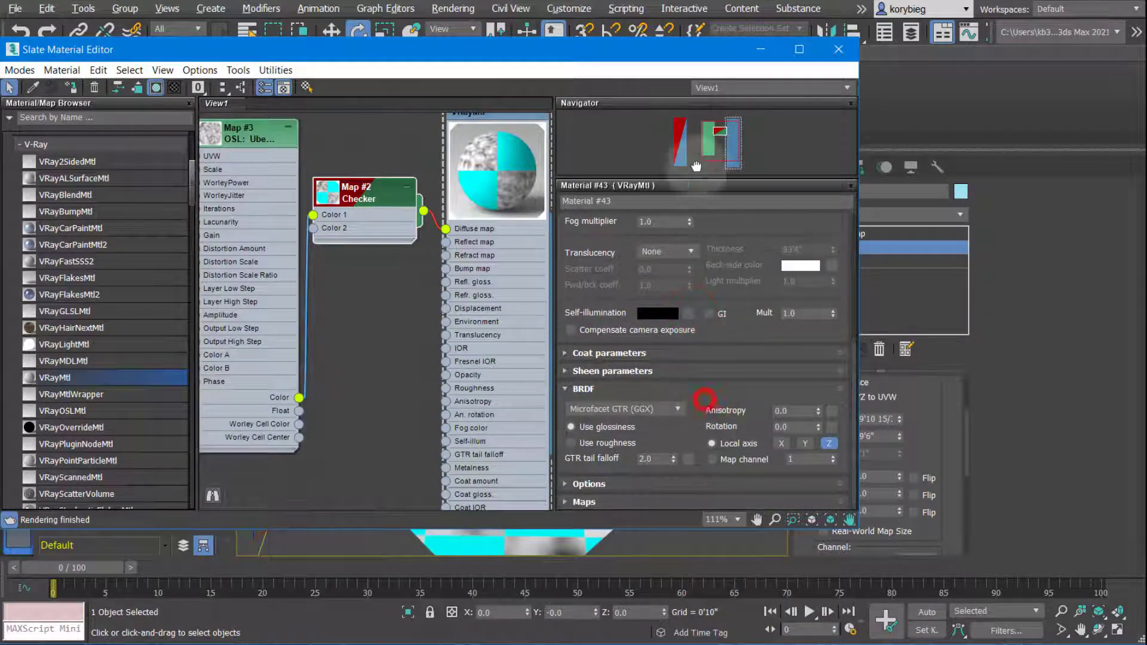
pyautogui.moveTo(436, 192); pyautogui.dragTo(400, 247, button='middle')
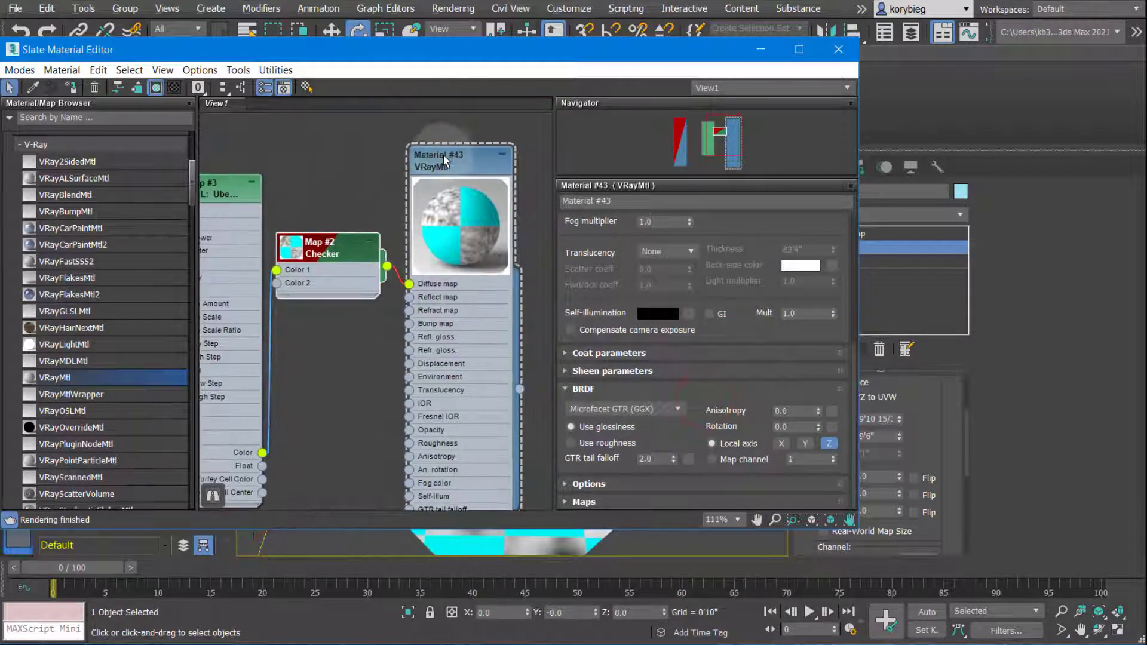
# Step: Expand the Maps rollout to review the Checker on Diffuse at 100.0 and Bump at 30.0
pyautogui.click(578, 503)
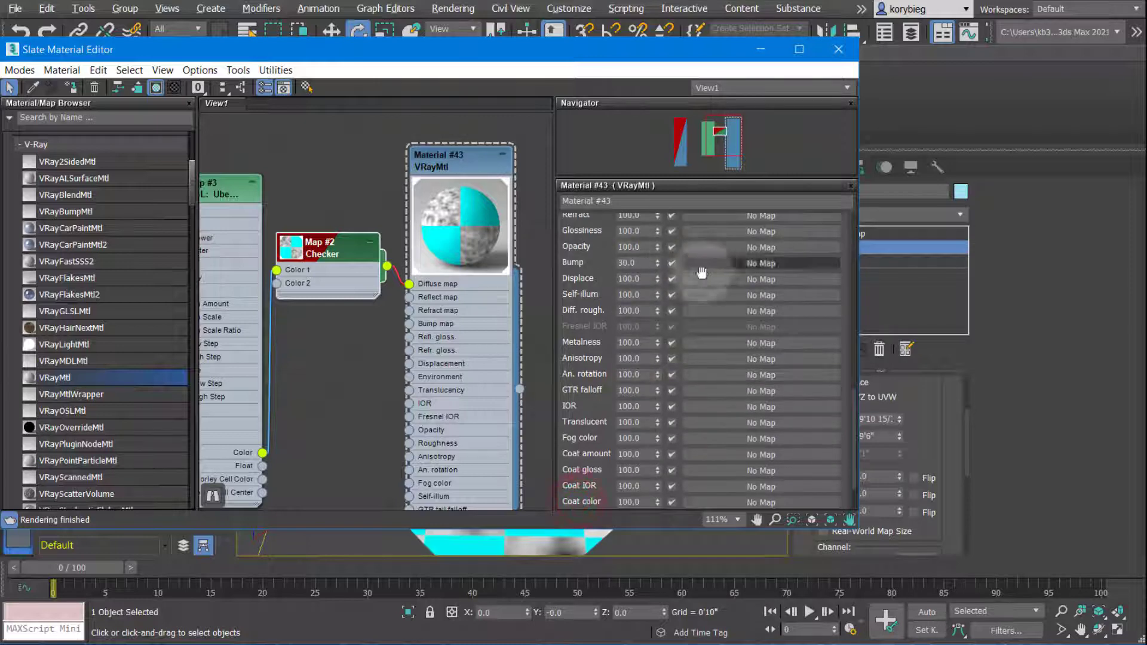
pyautogui.scroll(1, 707, 247)
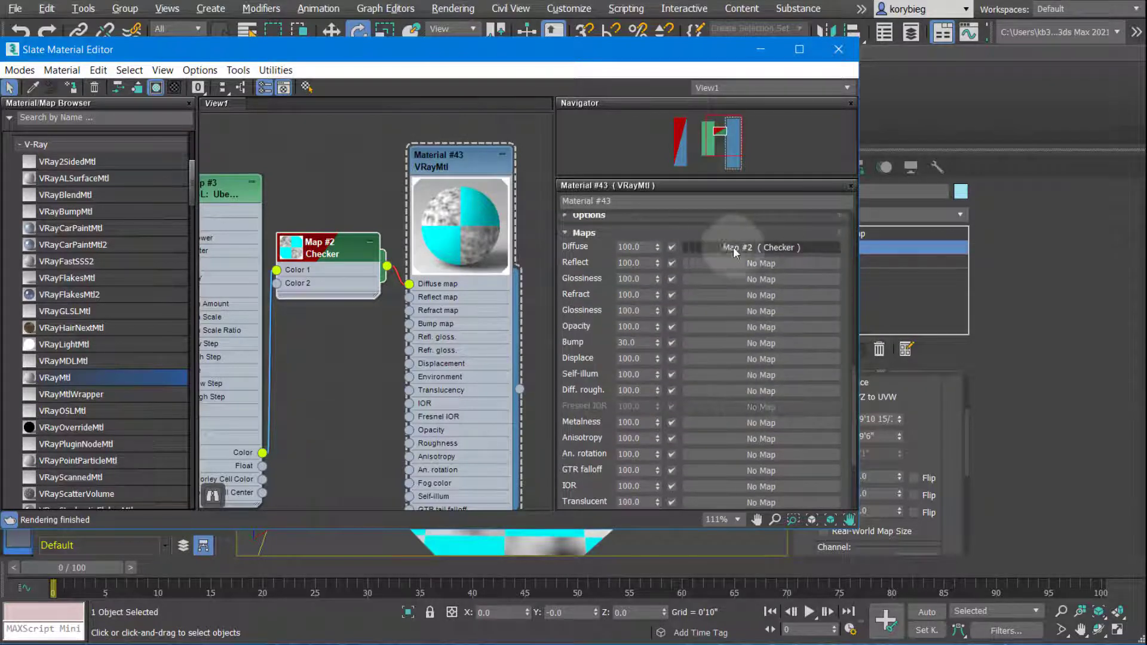
pyautogui.click(327, 254)
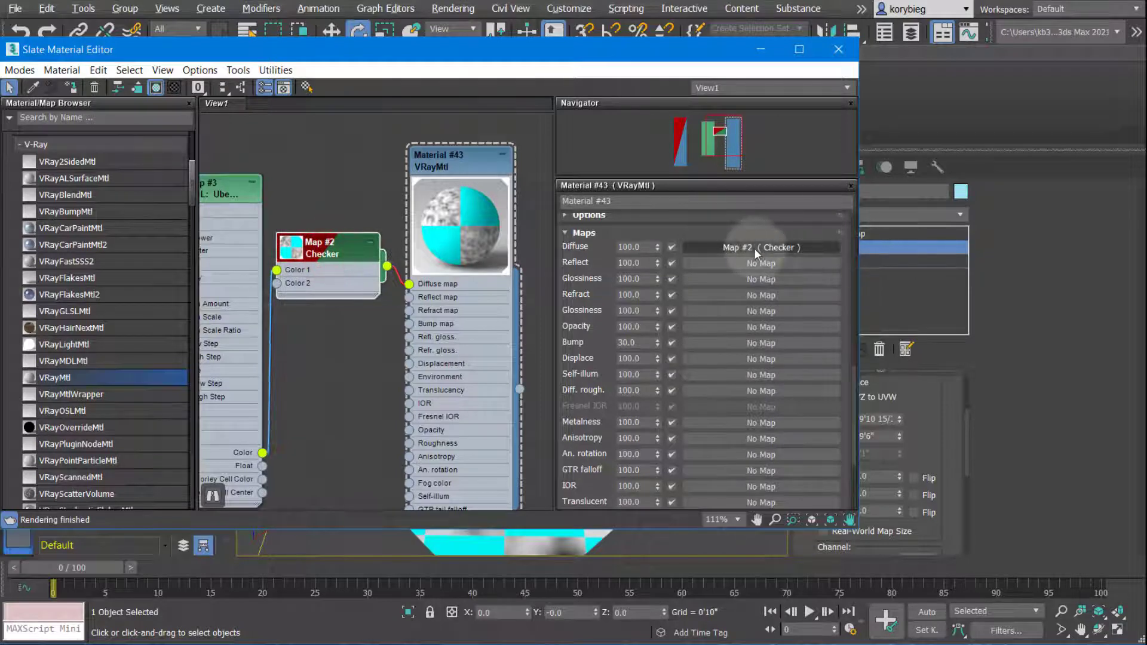
pyautogui.doubleClick(638, 243)
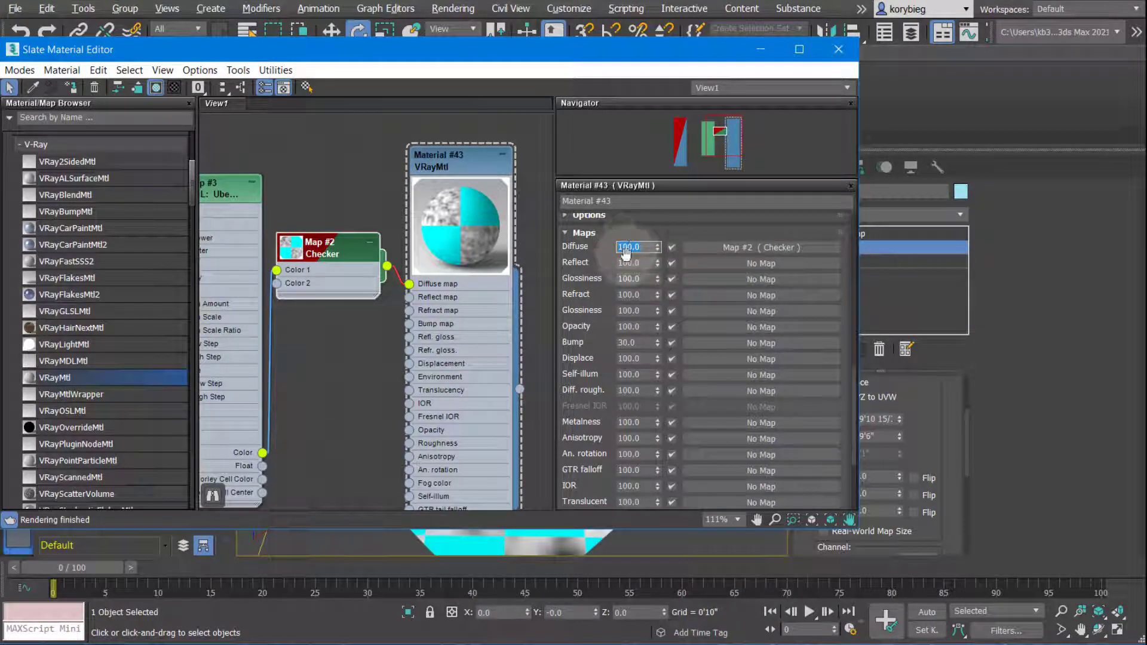
pyautogui.doubleClick(639, 342)
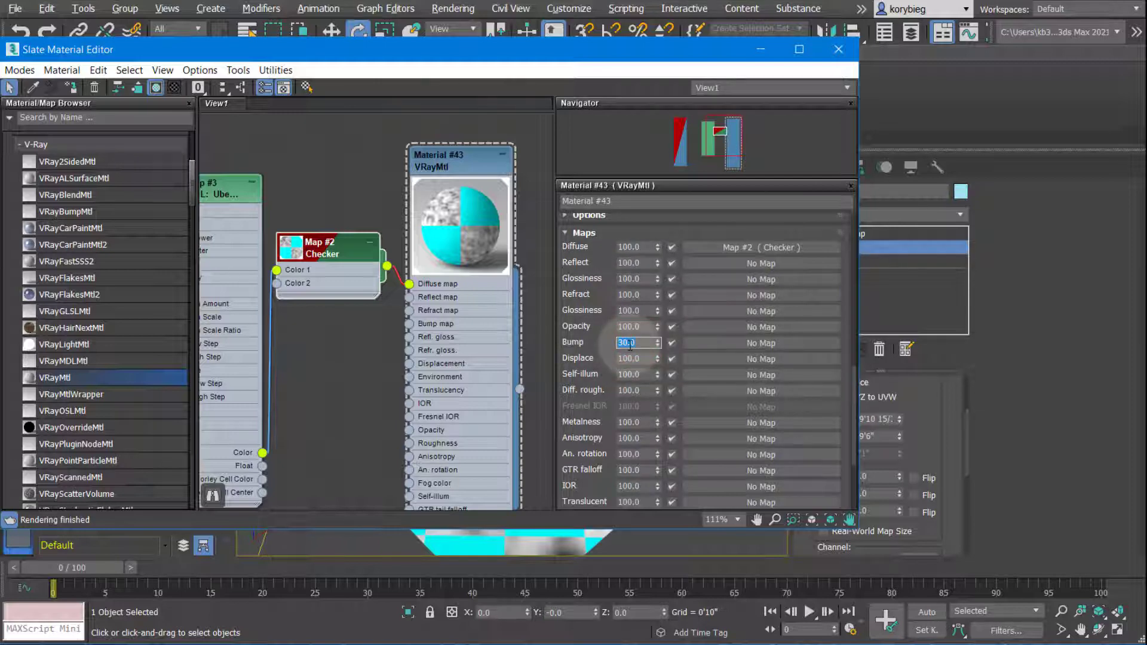